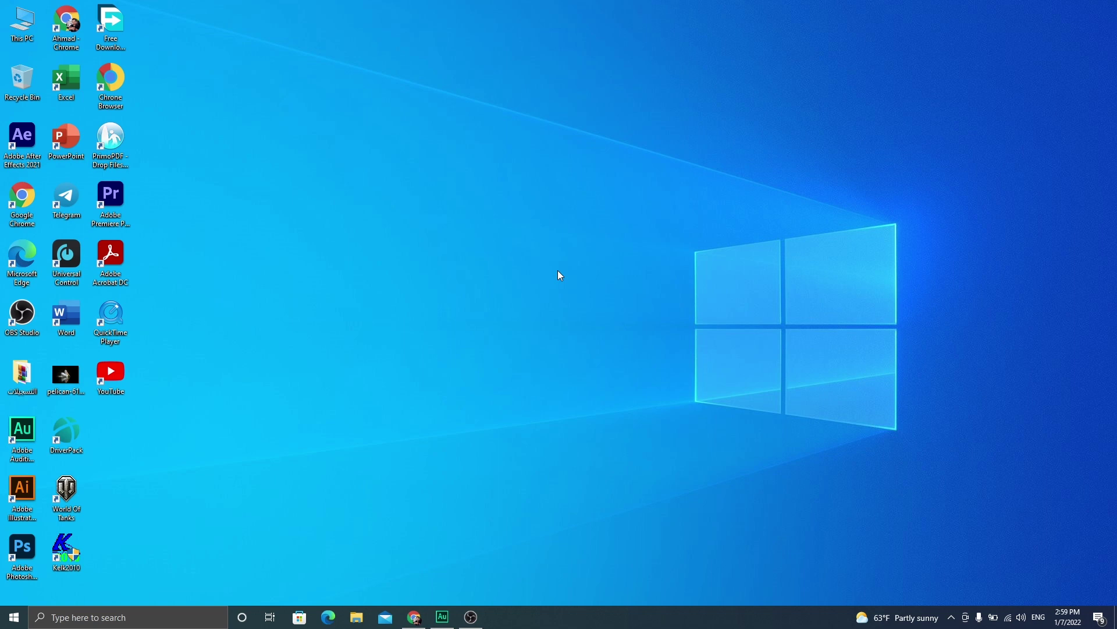
Hide all the icons on the desktop.
right_click(419, 150)
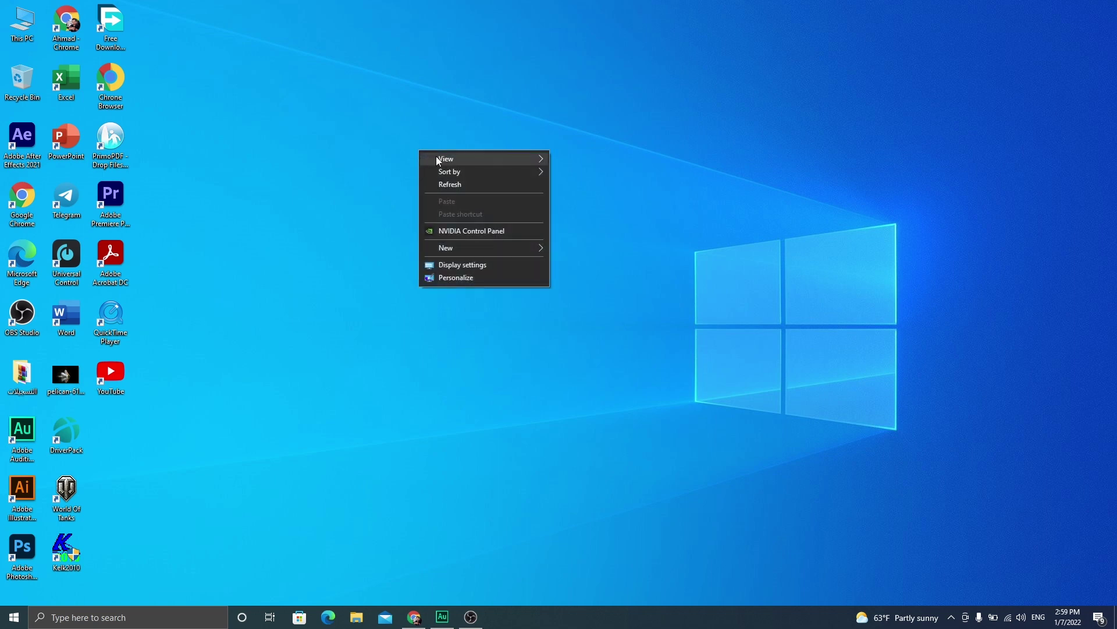
mouse_move(435, 157)
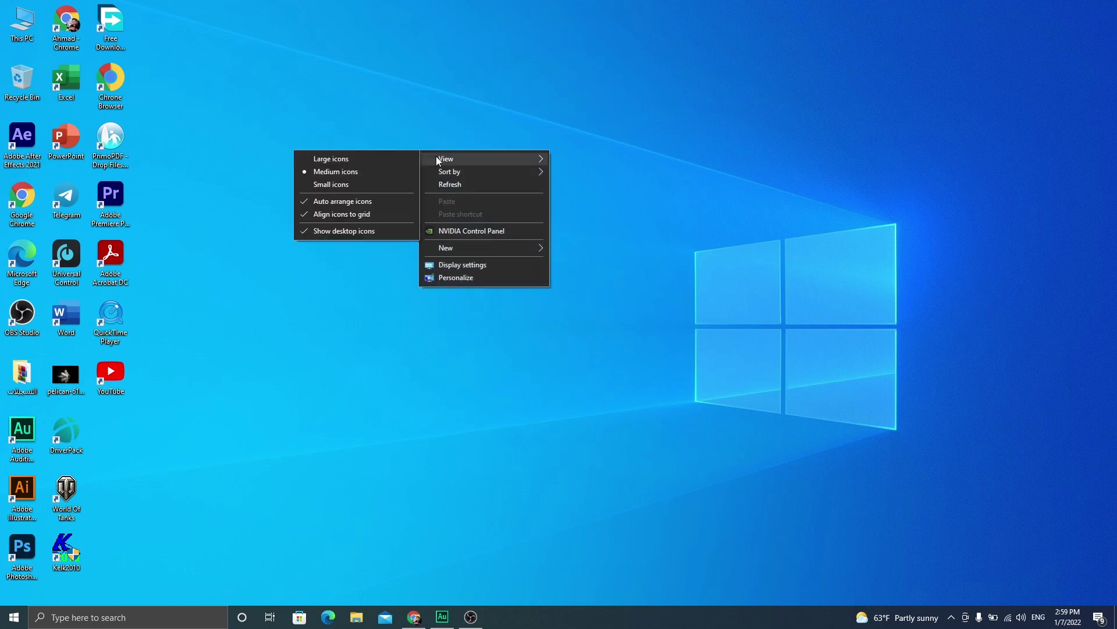
click(316, 232)
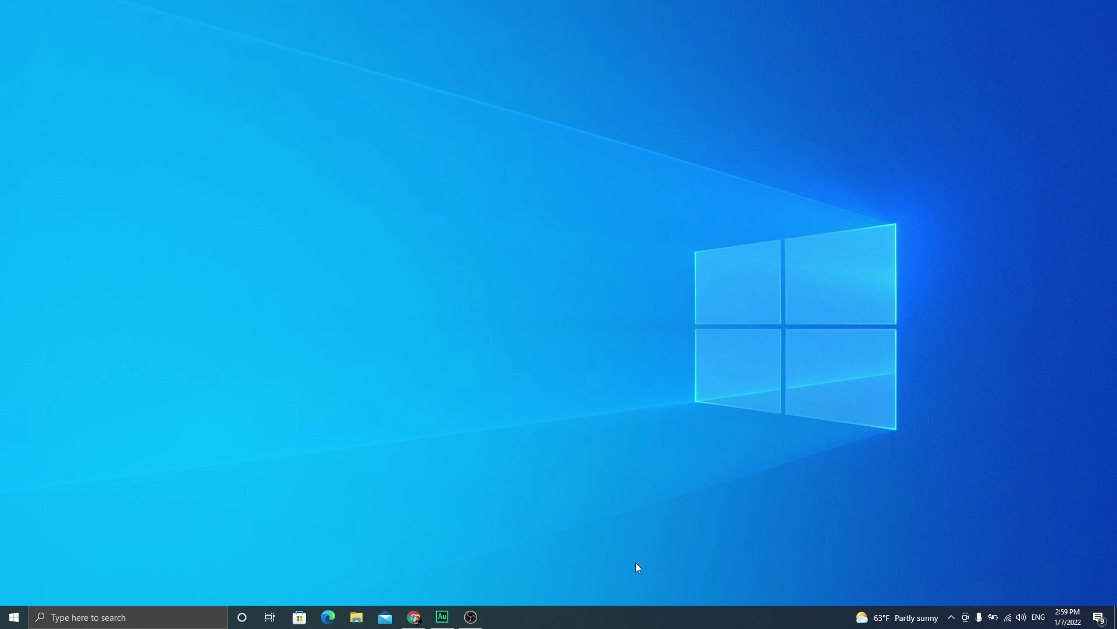
Turn on automatic hiding of the taskbar in desktop mode and close the settings.
right_click(662, 621)
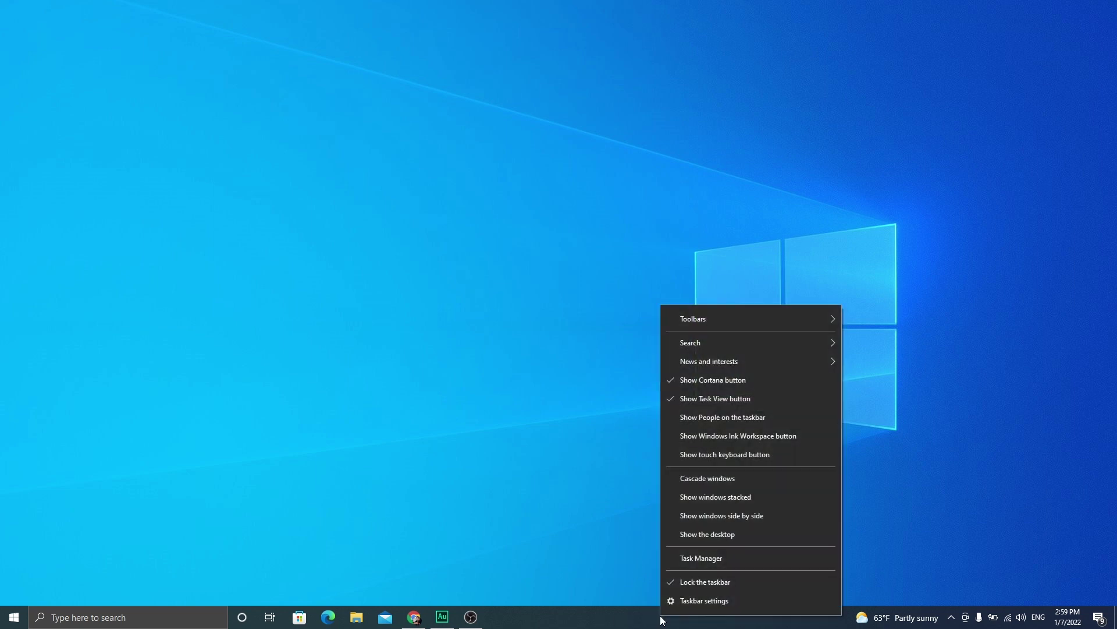
click(695, 600)
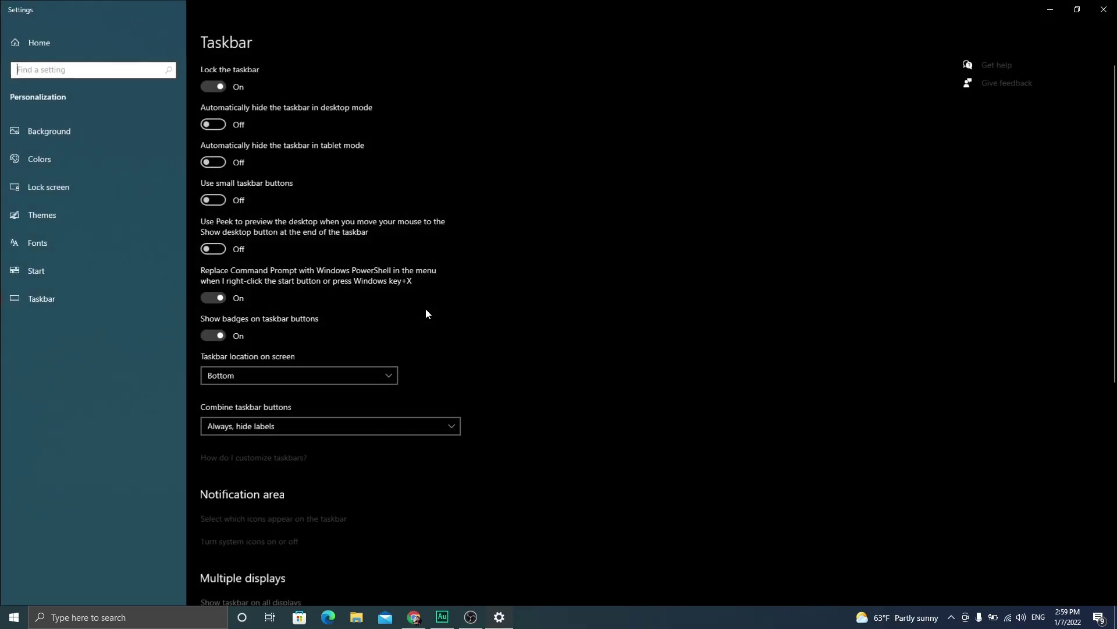
click(213, 125)
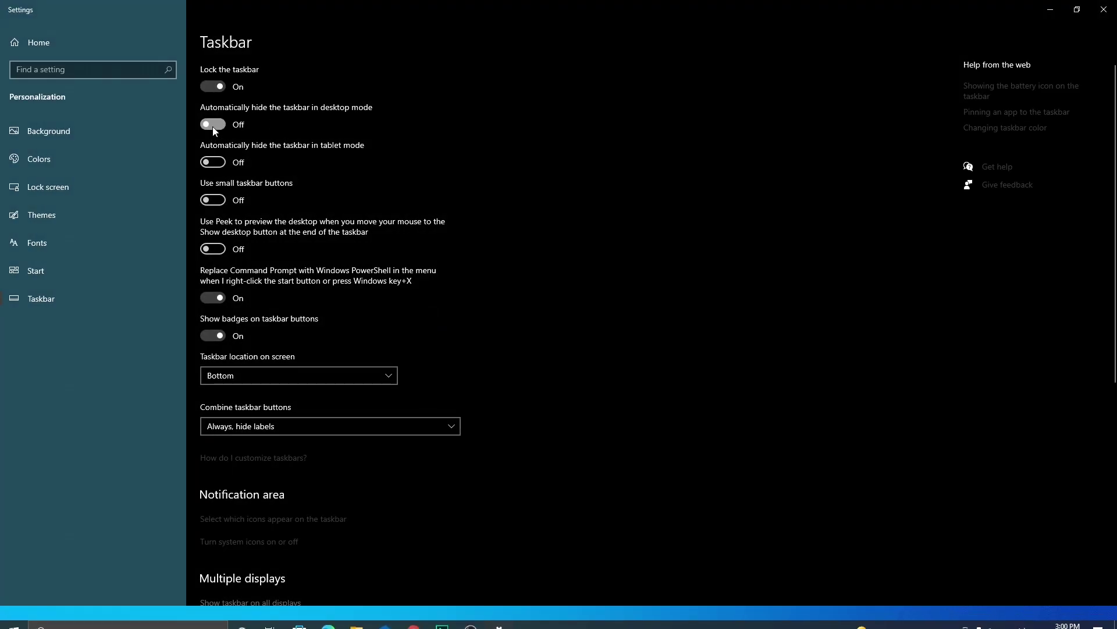
click(1104, 9)
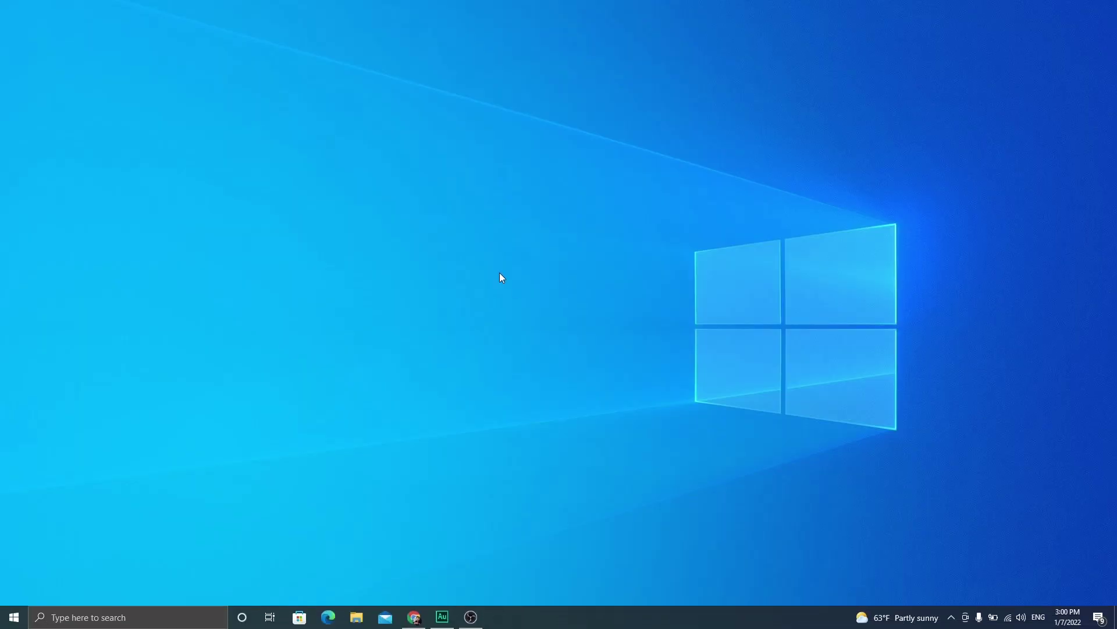
Switch to Chrome and download the free Winstep Nexus as nexus.zip into the Downloads folder.
click(414, 617)
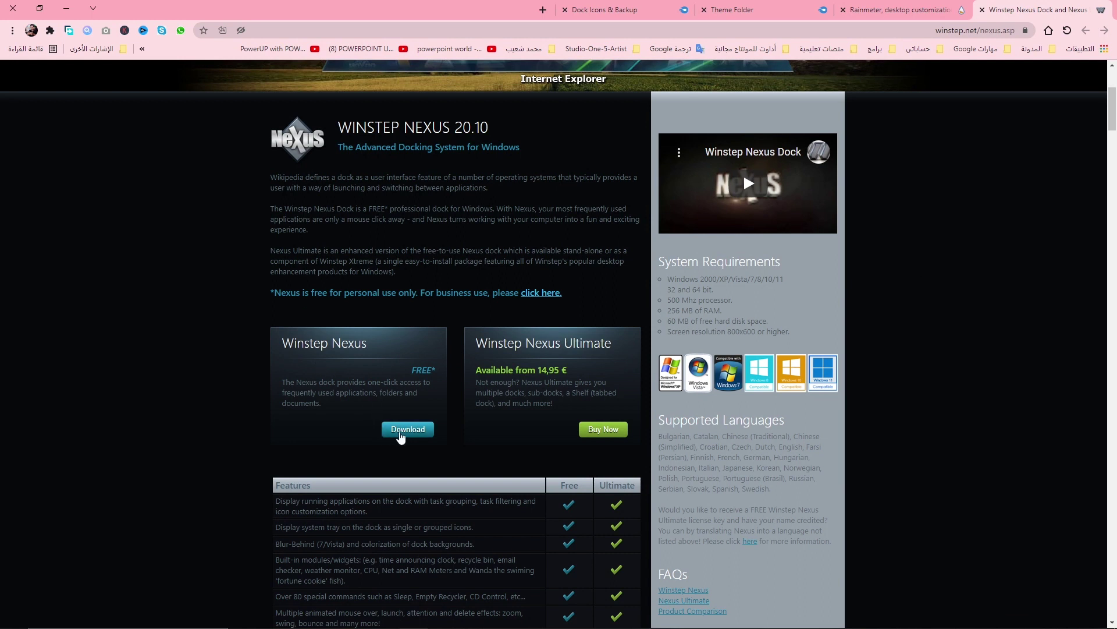
click(409, 431)
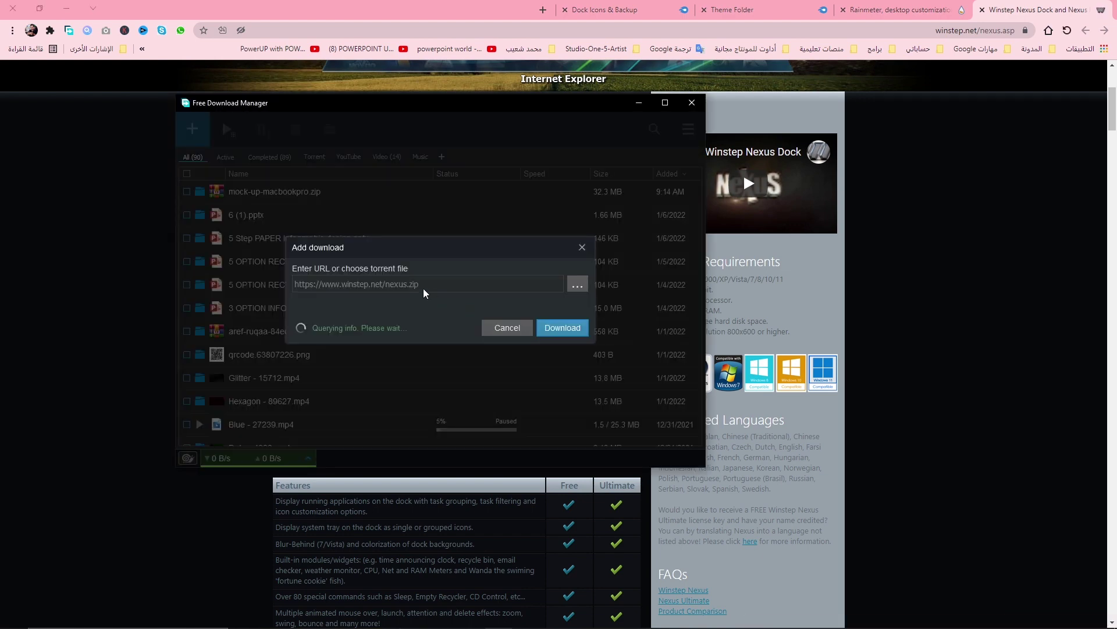
click(578, 266)
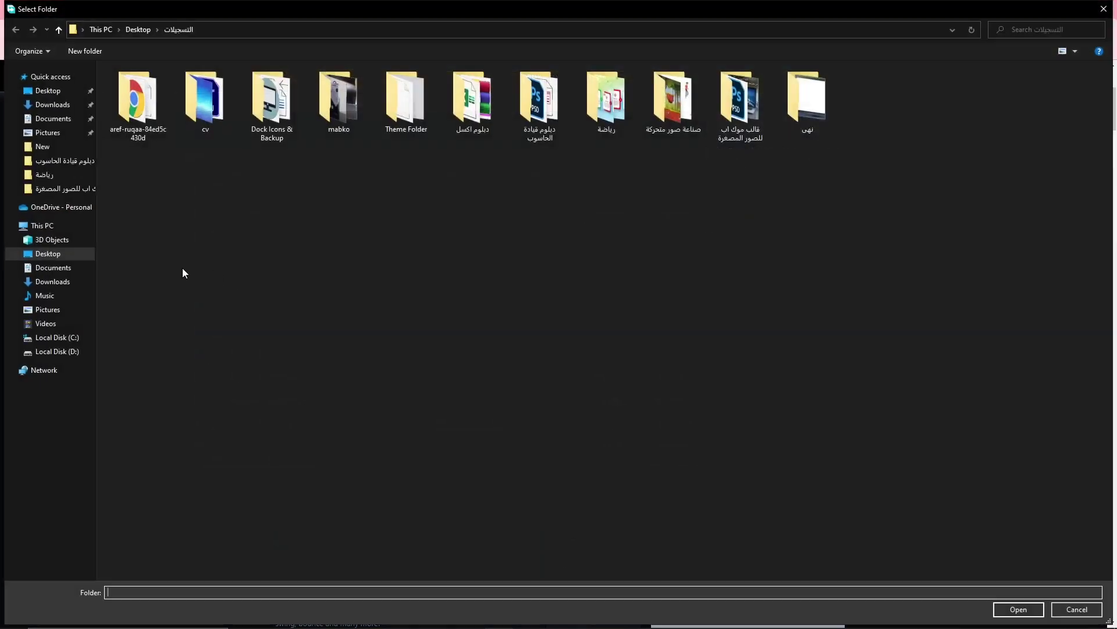
click(53, 281)
click(1005, 608)
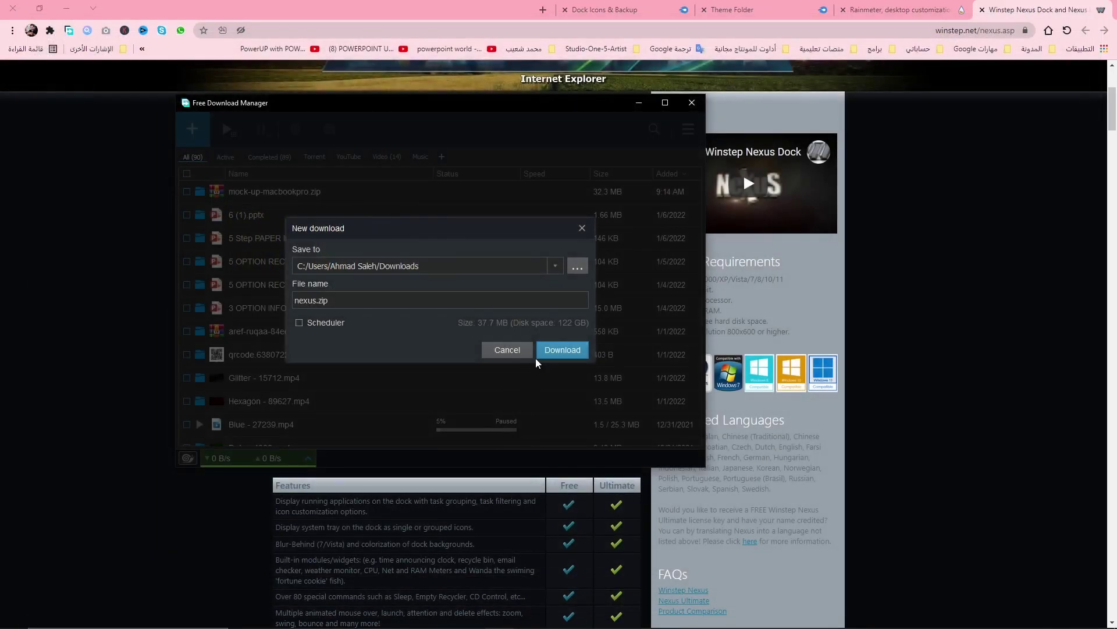
click(538, 350)
Download the Rainmeter 4.5.8 release from the Rainmeter site.
click(916, 13)
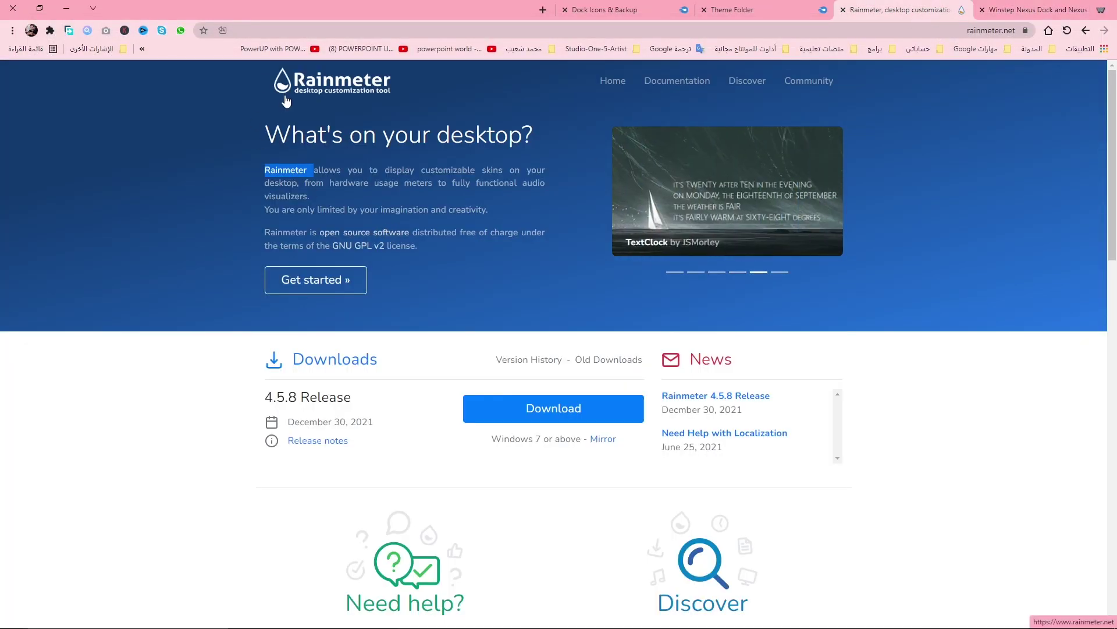
click(559, 411)
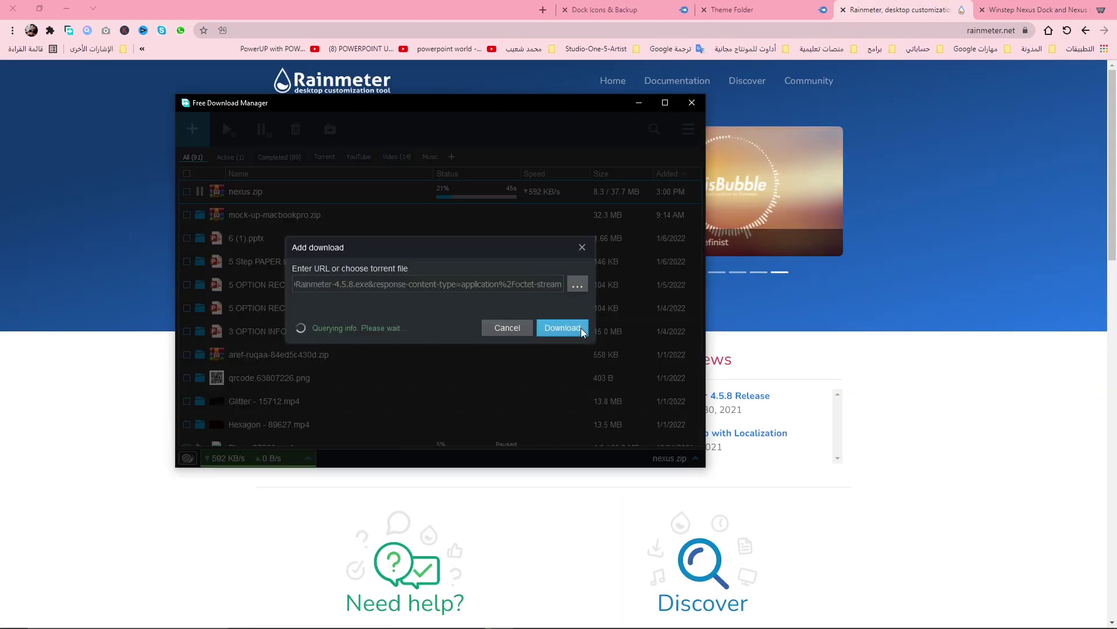
click(553, 352)
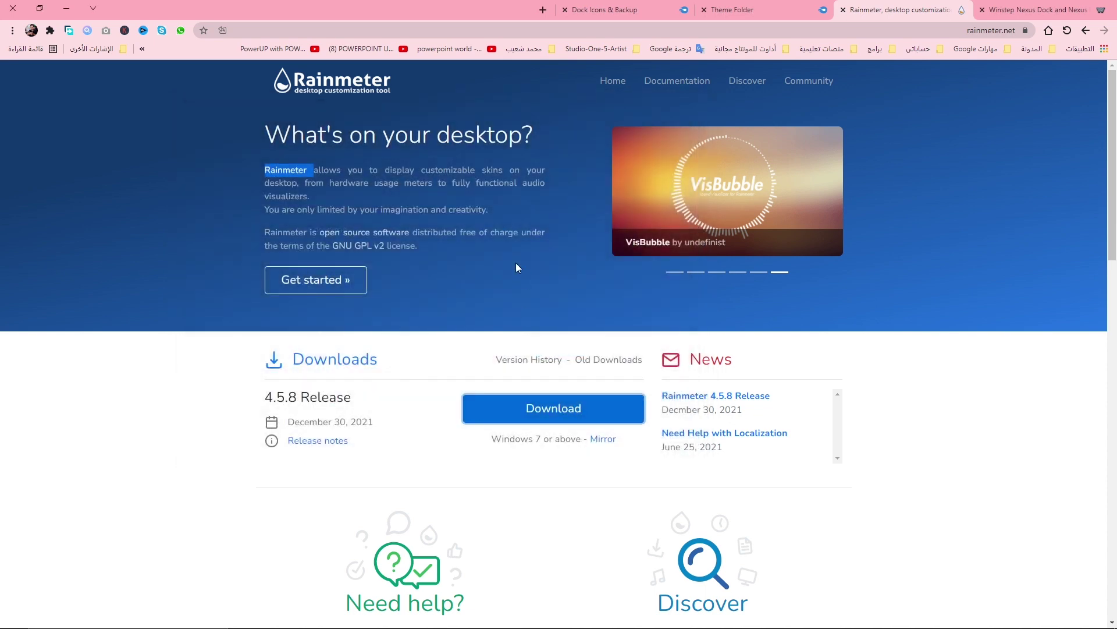
Download Theme Folder.rar from its MediaFire page into the Downloads folder and close the pop-up window.
click(743, 14)
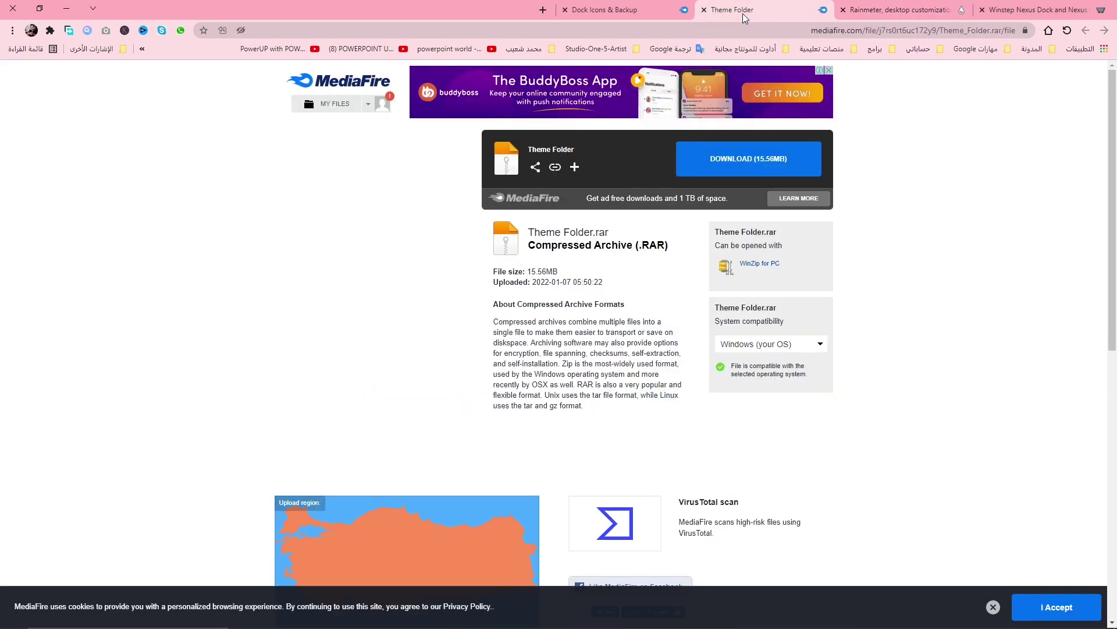
click(747, 164)
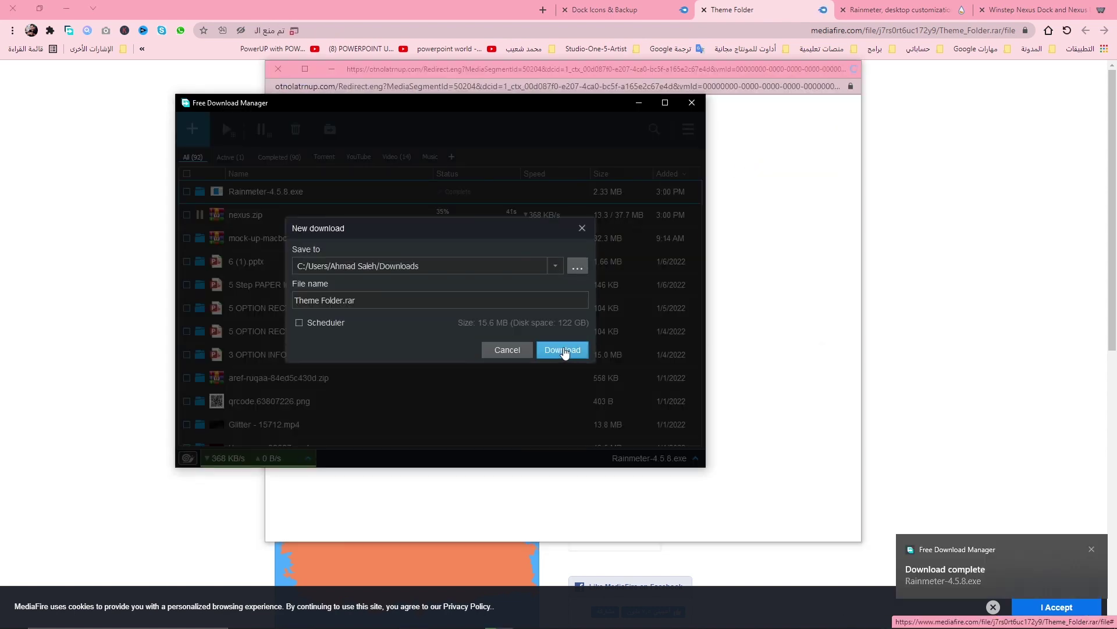
click(563, 348)
click(278, 69)
Download Dock Icons & Backup.rar from its MediaFire page into the Downloads folder and minimize the browser.
click(617, 10)
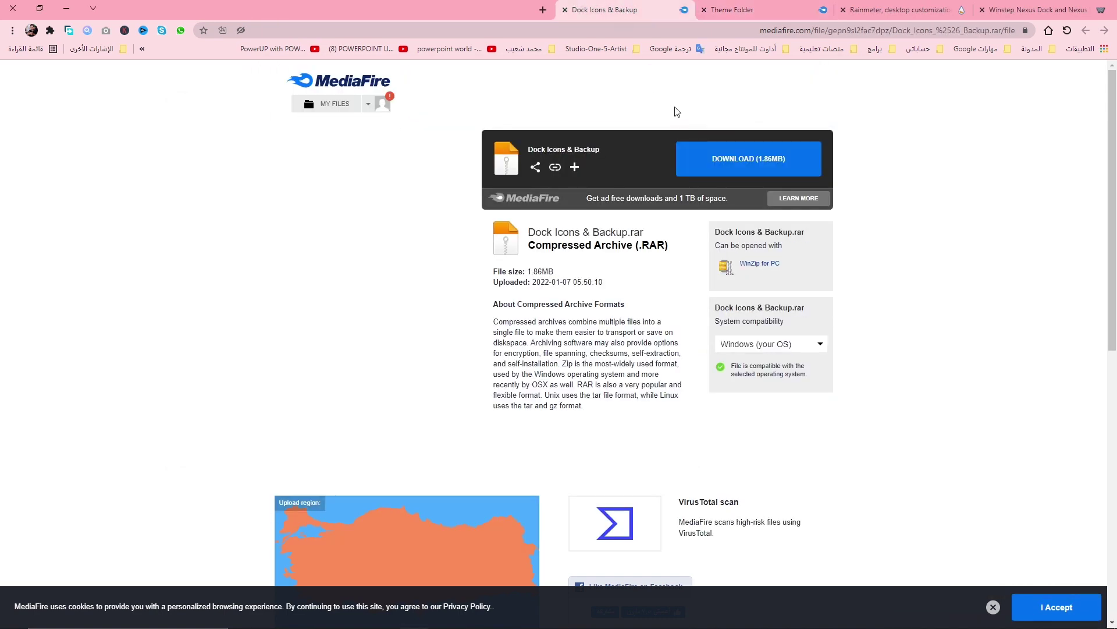
click(746, 167)
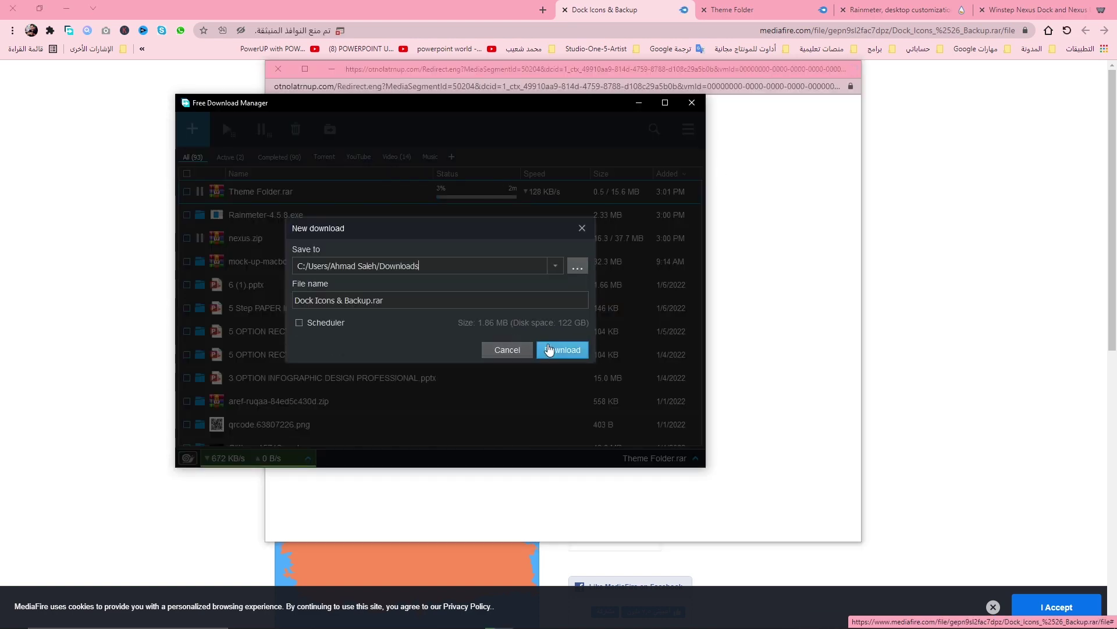
click(549, 349)
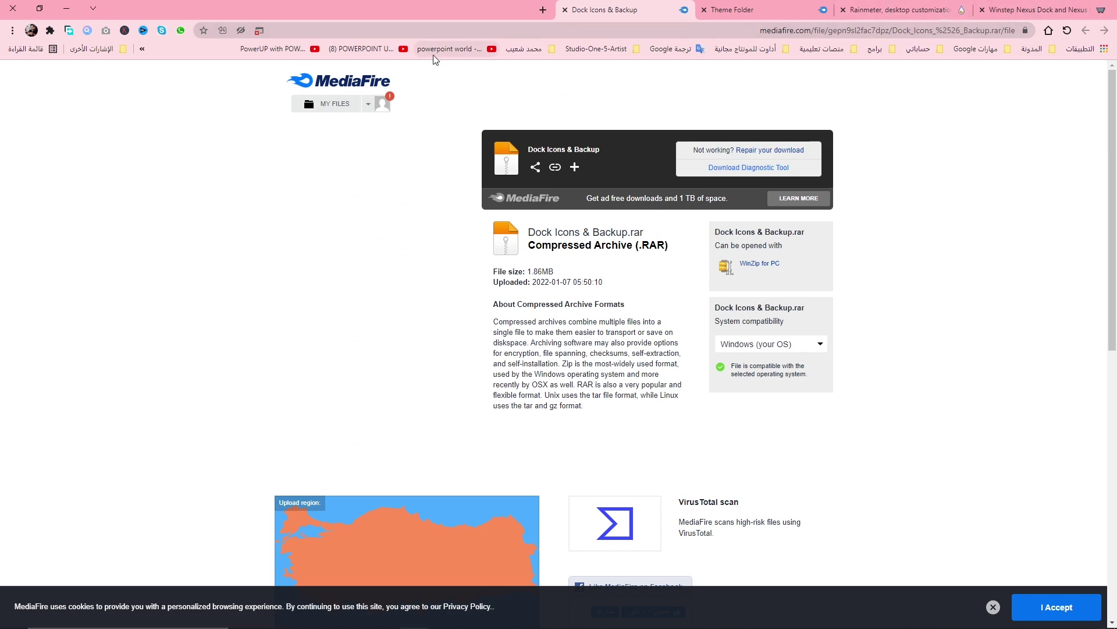
click(64, 10)
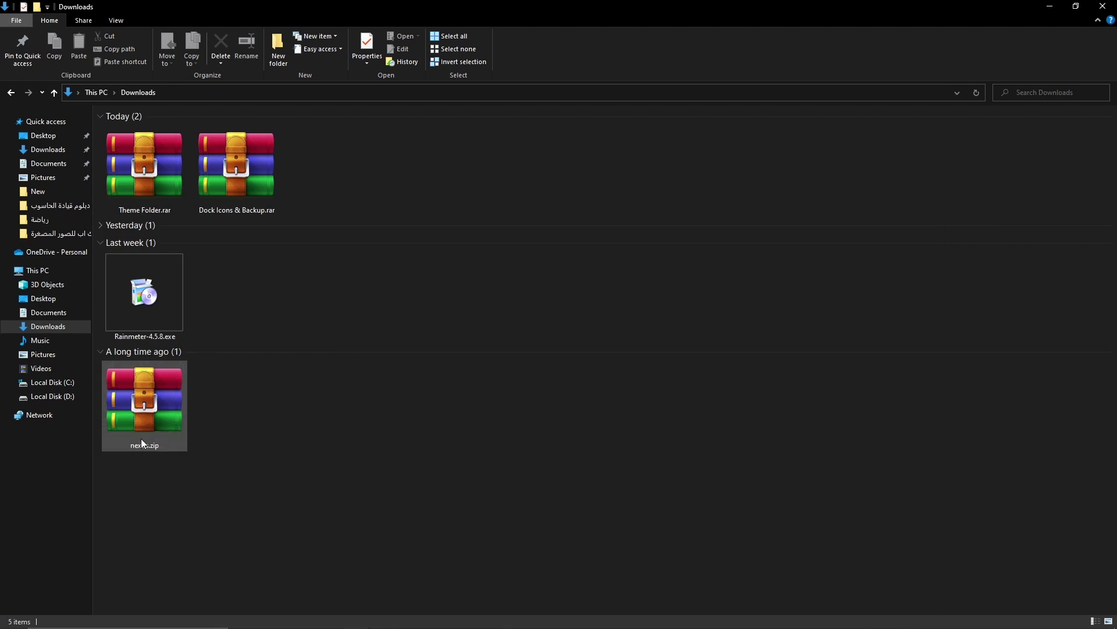
Extract nexus.zip in the Downloads folder into its own nexus folder.
click(159, 412)
right_click(161, 410)
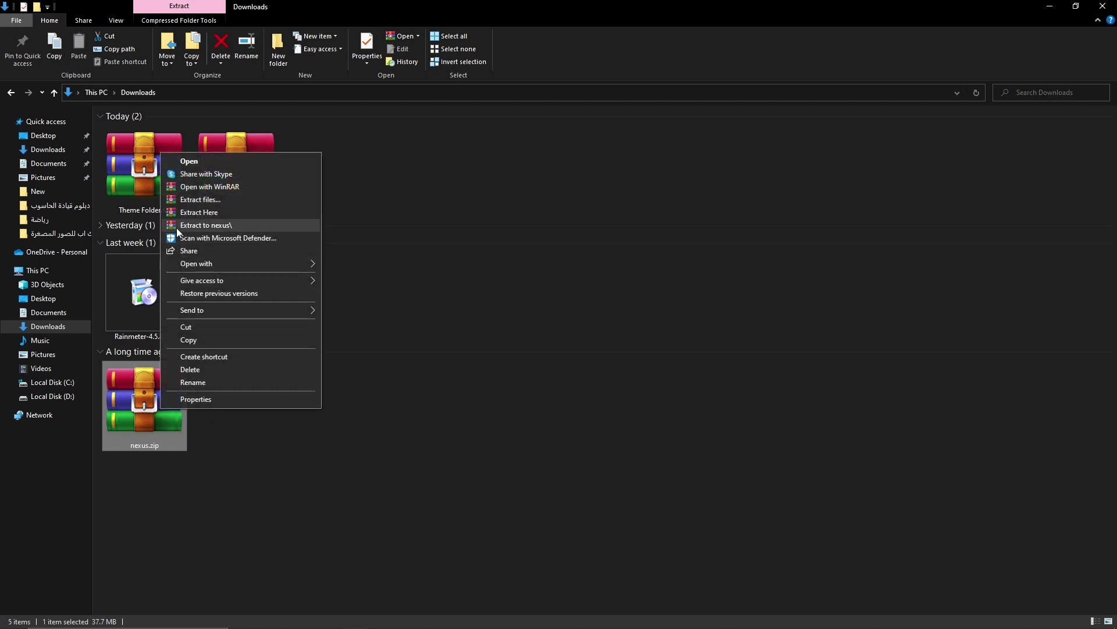
click(201, 226)
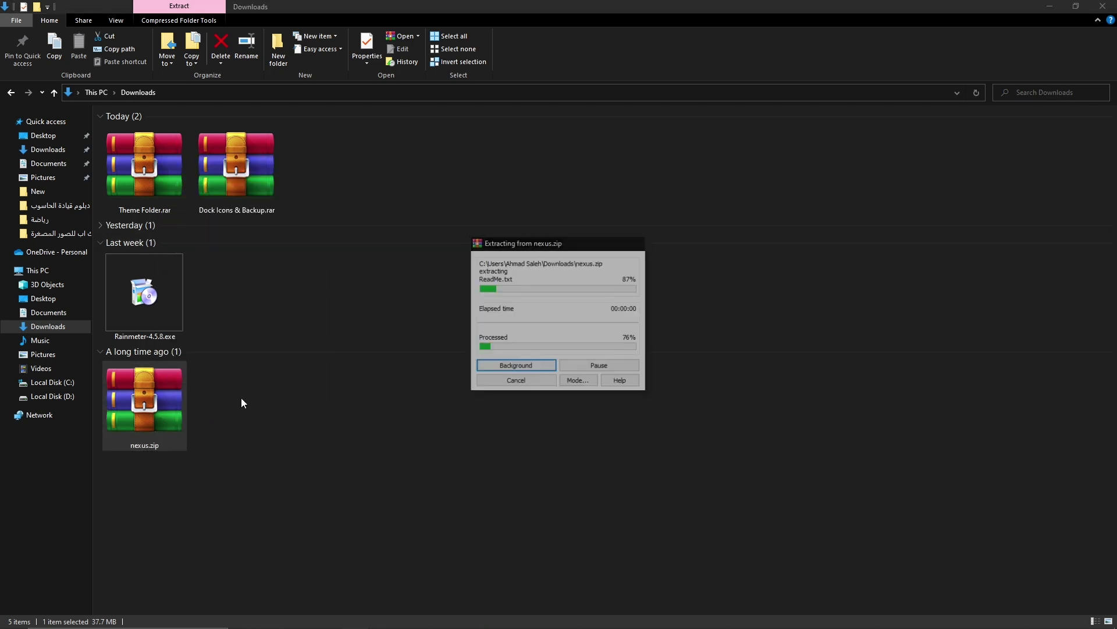
Install Nexus 20.10 from NexusSetup.exe in the nexus folder, accepting the licence and the default options, and launch it on finishing.
double_click(332, 183)
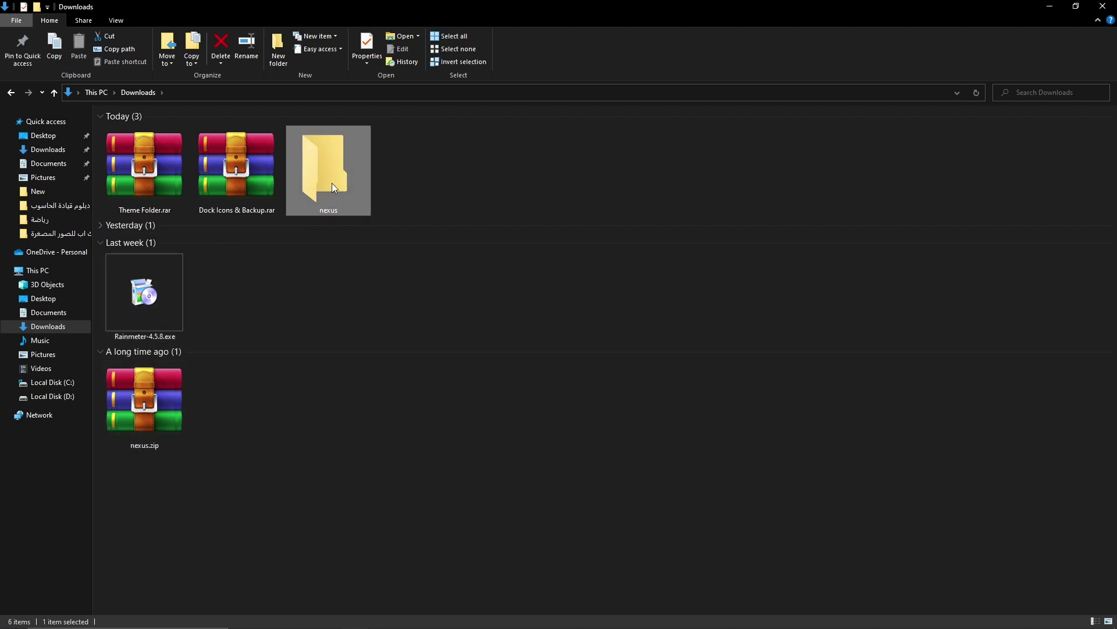
double_click(131, 129)
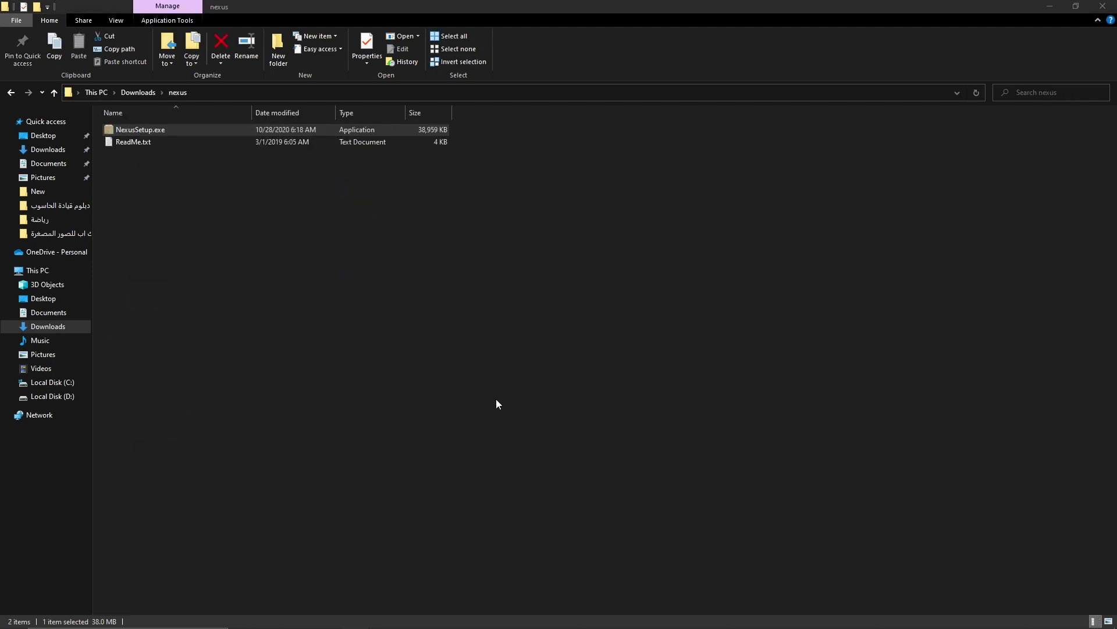
click(455, 378)
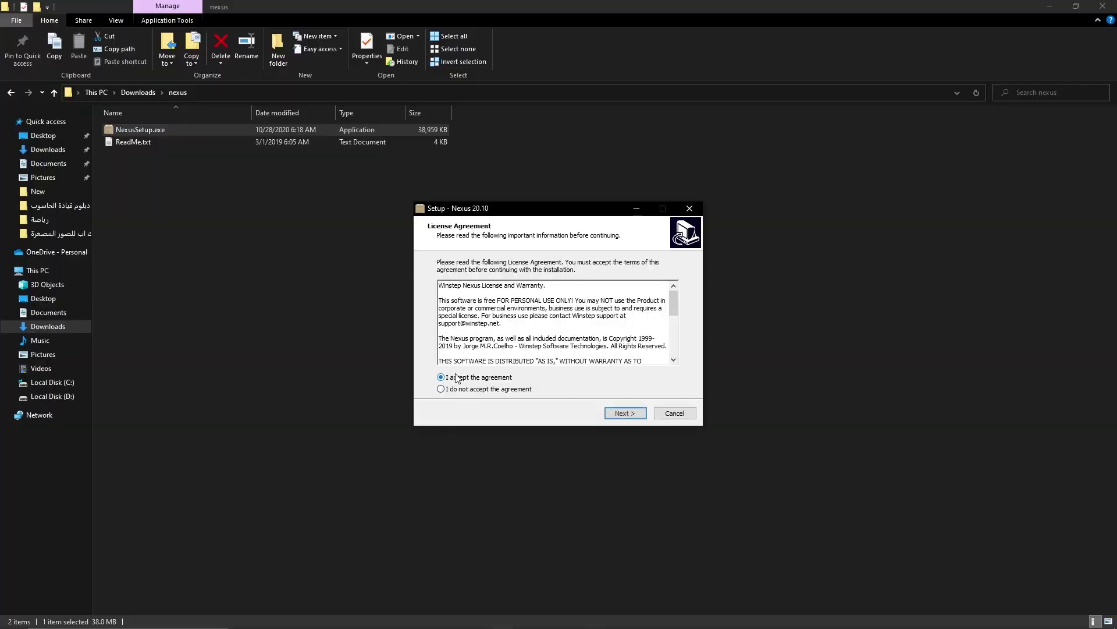
click(627, 414)
click(626, 413)
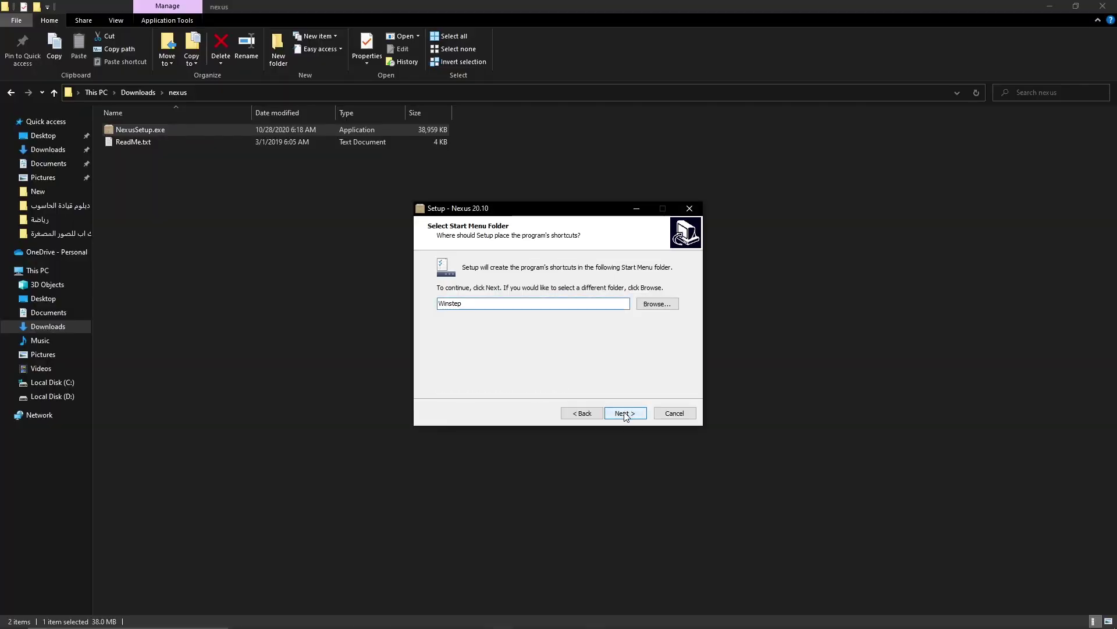
click(626, 413)
click(624, 414)
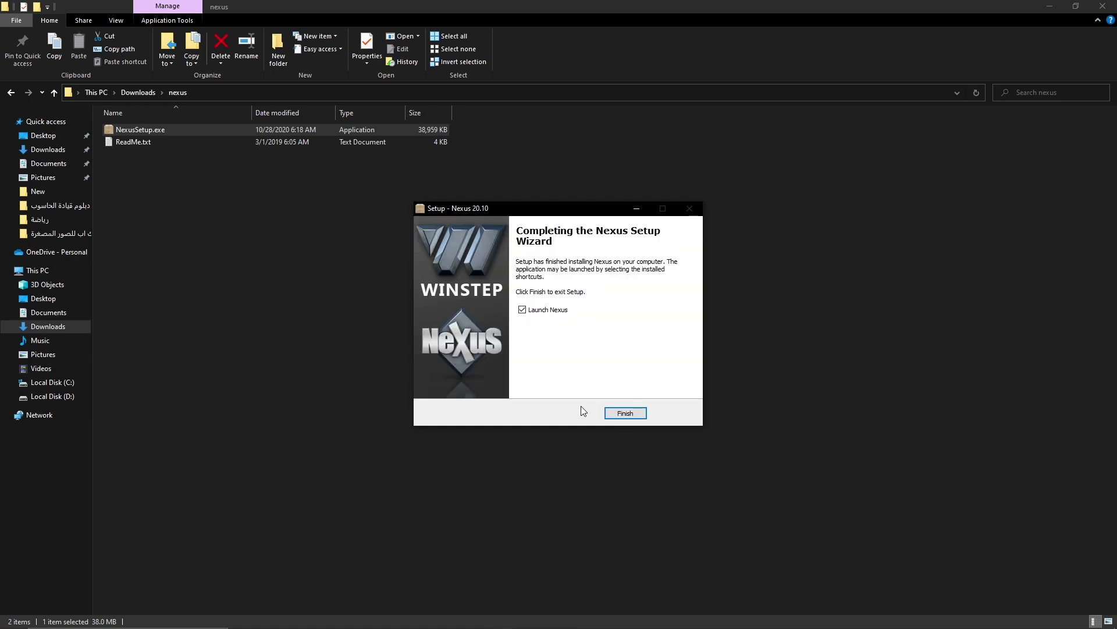
click(625, 413)
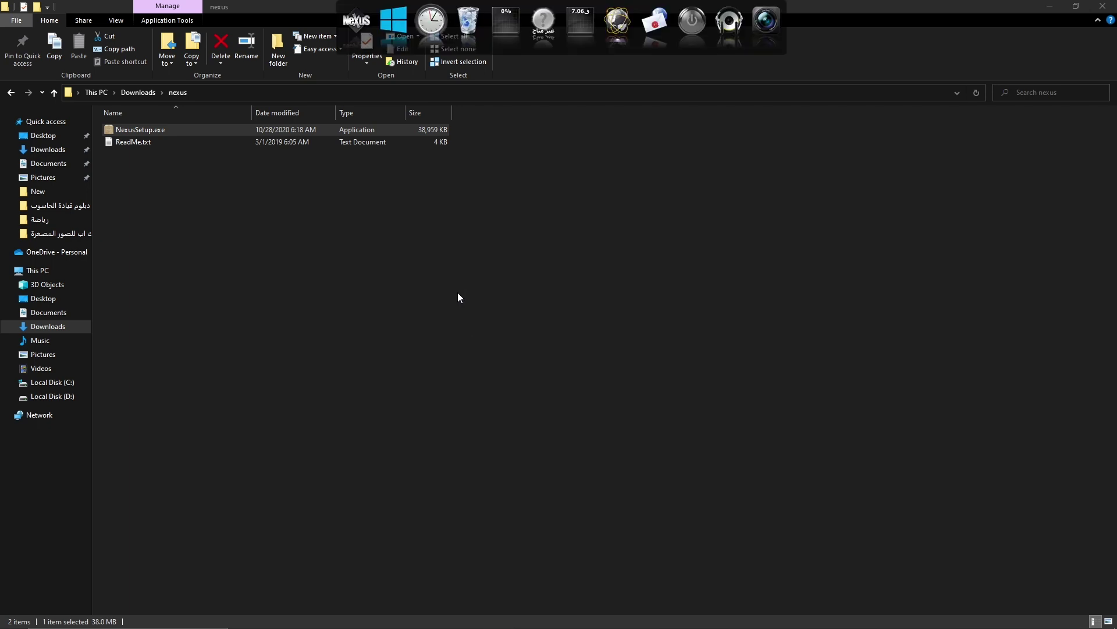
Return to the Downloads folder and extract Dock Icons & Backup.rar into its own folder.
click(12, 92)
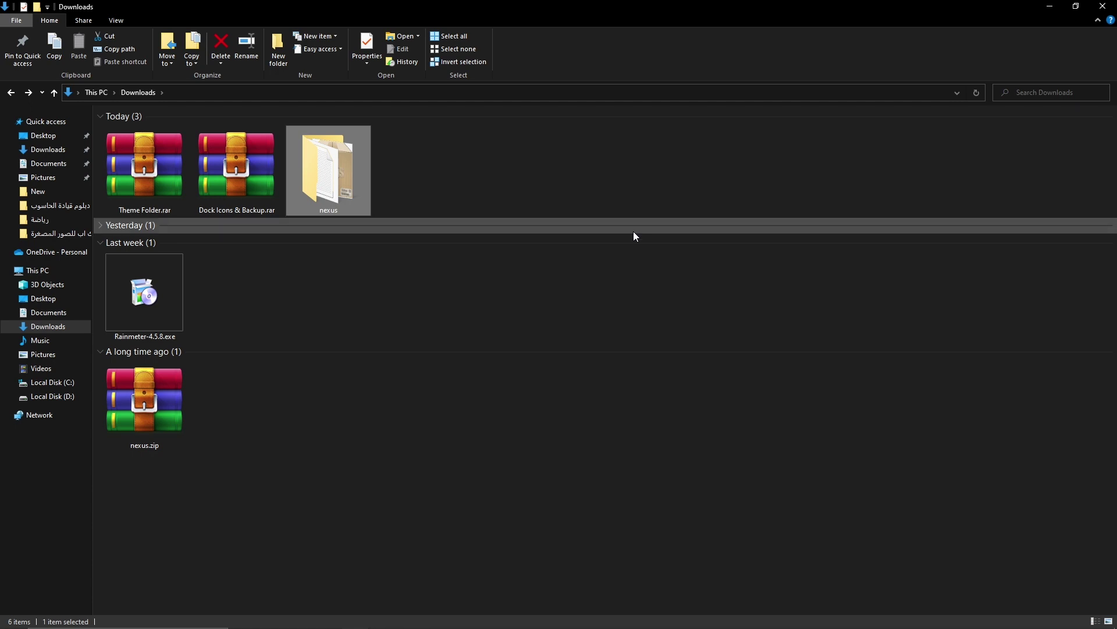
key(Left)
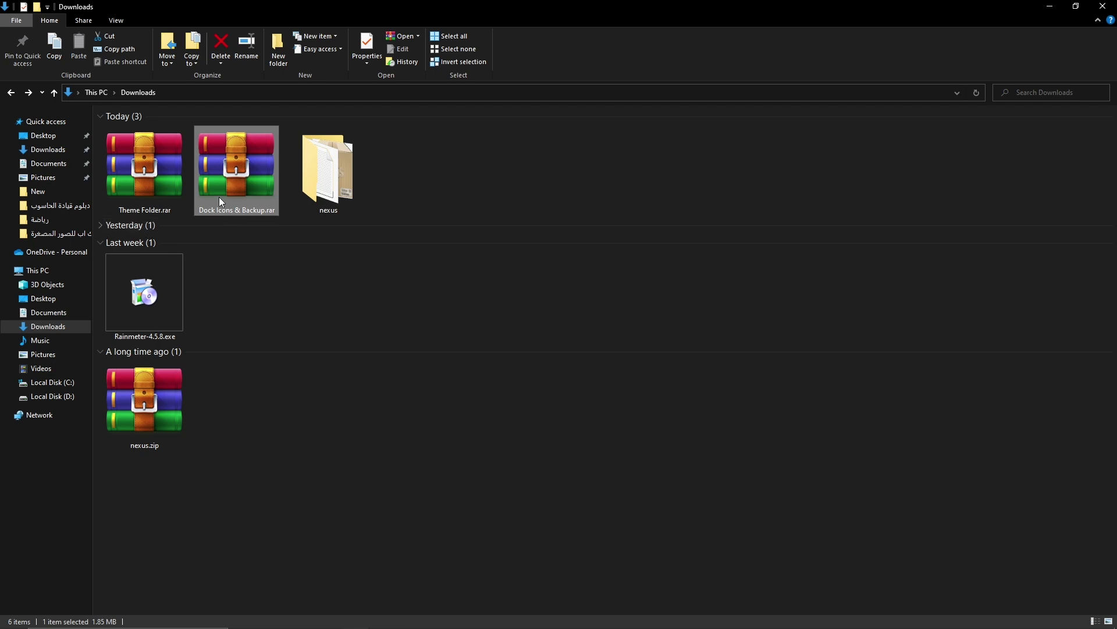
right_click(247, 170)
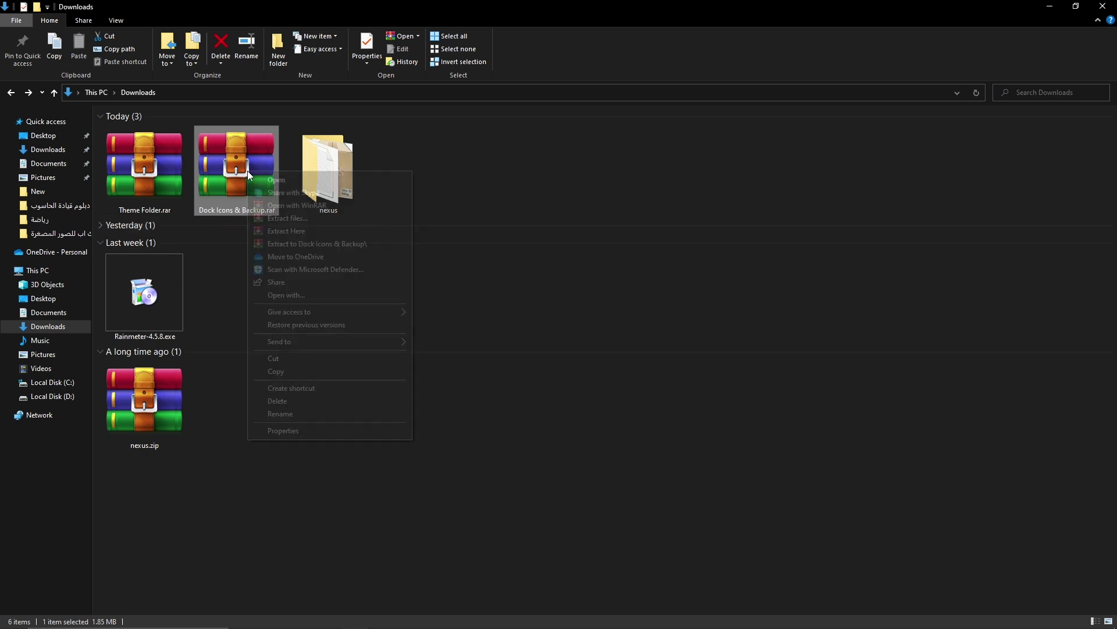
click(287, 247)
Open the inner Dock Icons & Backup folder and look over the PNG icons and the wsbackup.wbk file.
double_click(334, 199)
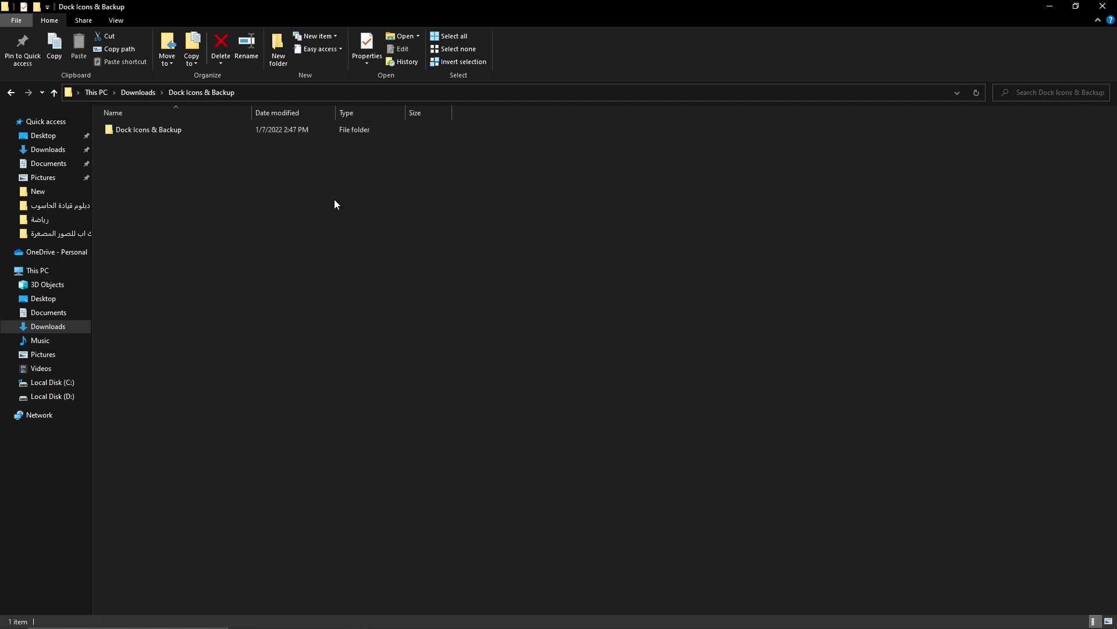
double_click(131, 125)
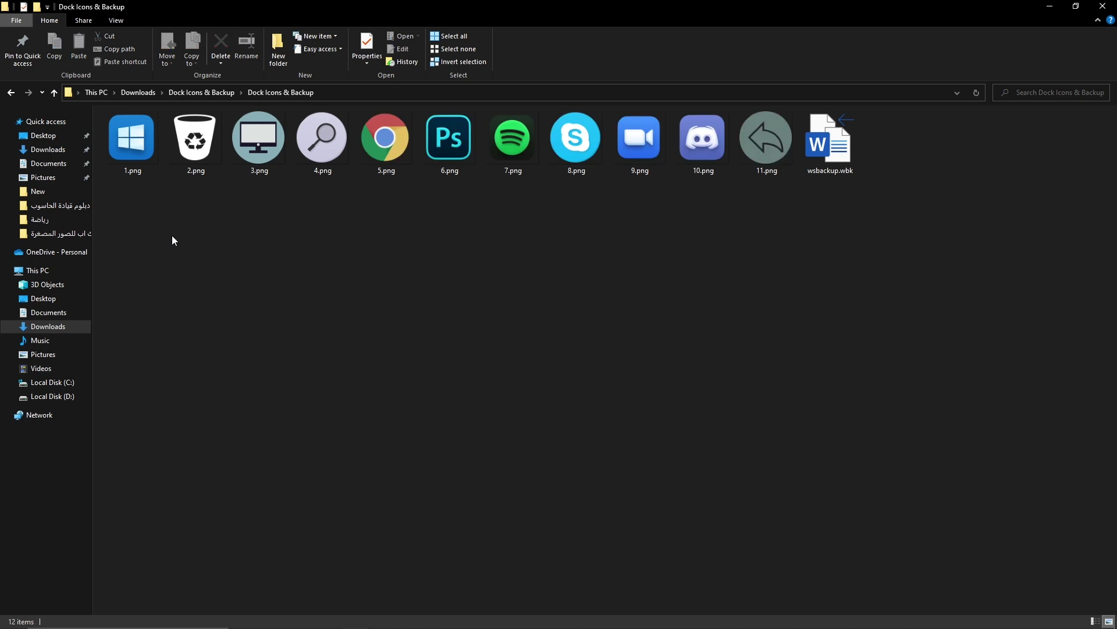
drag(210, 223, 763, 146)
click(847, 200)
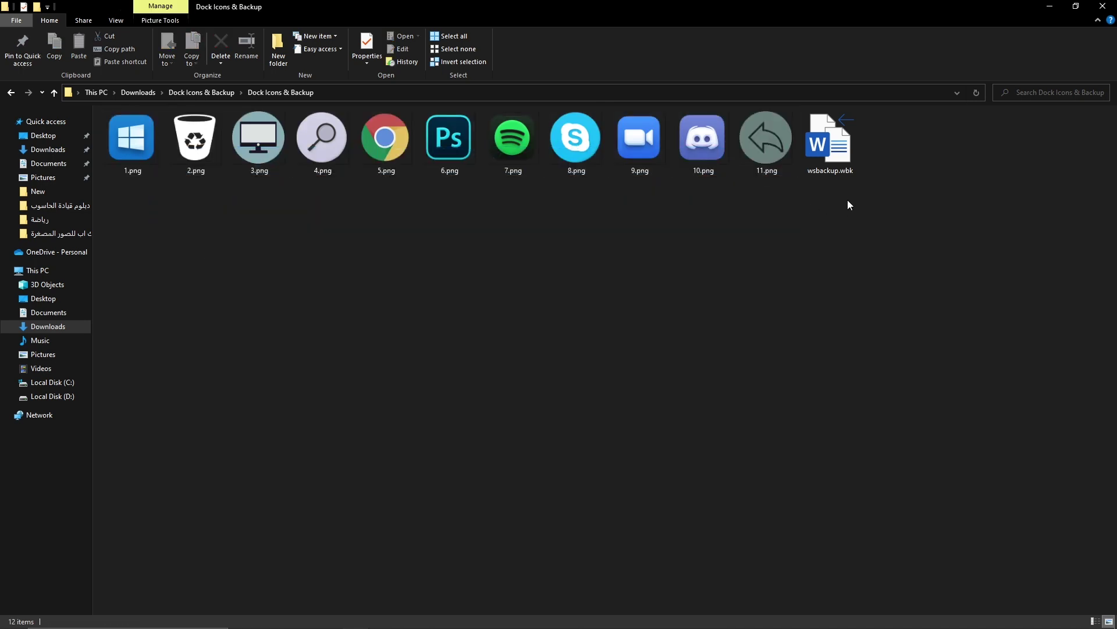
click(851, 166)
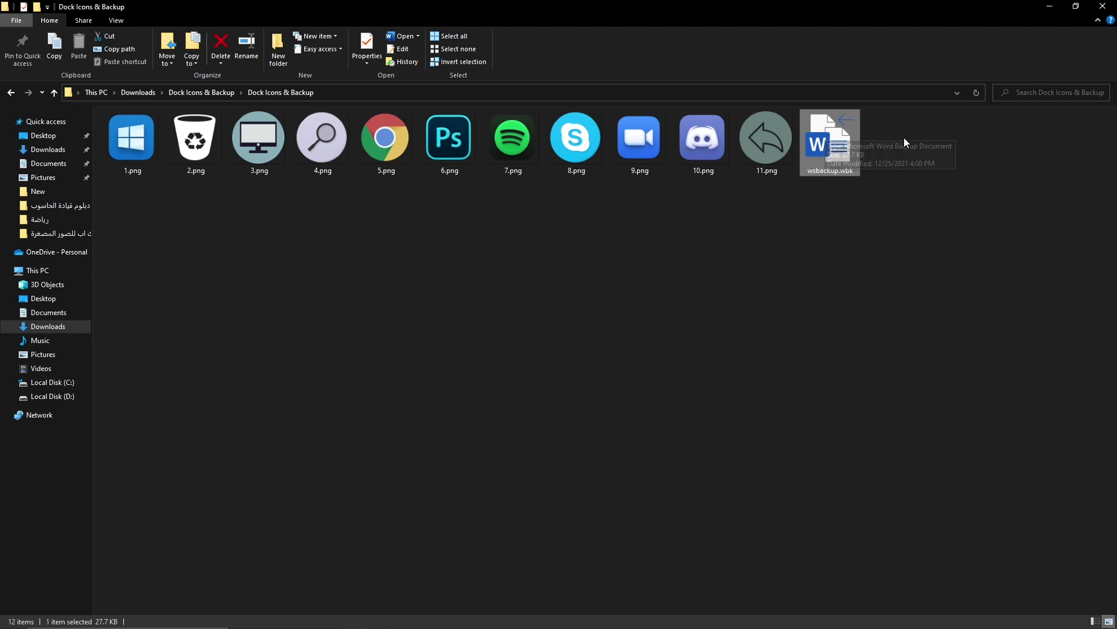
Go back to the Downloads folder and minimize the open File Explorer windows to reveal the desktop and dock.
key(alt+Left)
click(1038, 8)
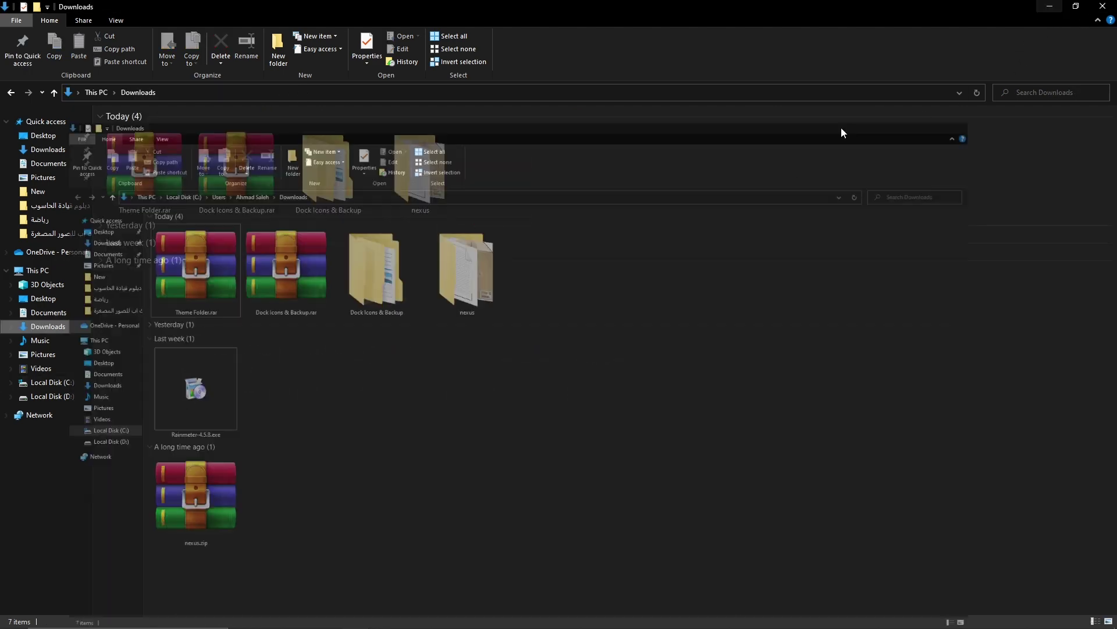
click(1050, 7)
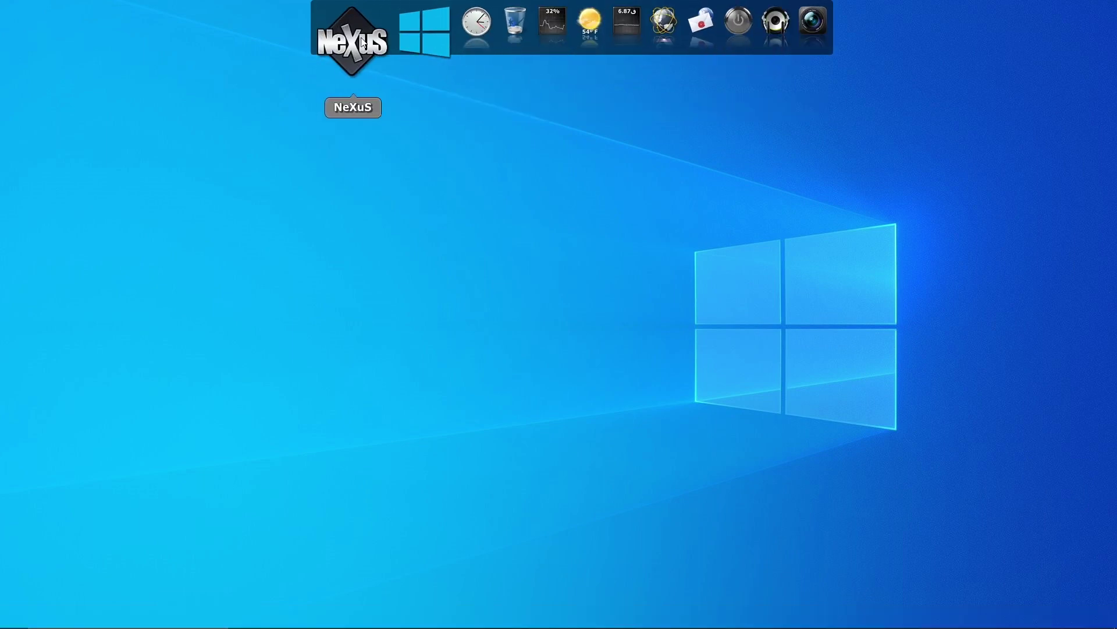
Open the NeXuS dock preferences, change the interface language to English and apply it.
right_click(369, 49)
click(382, 116)
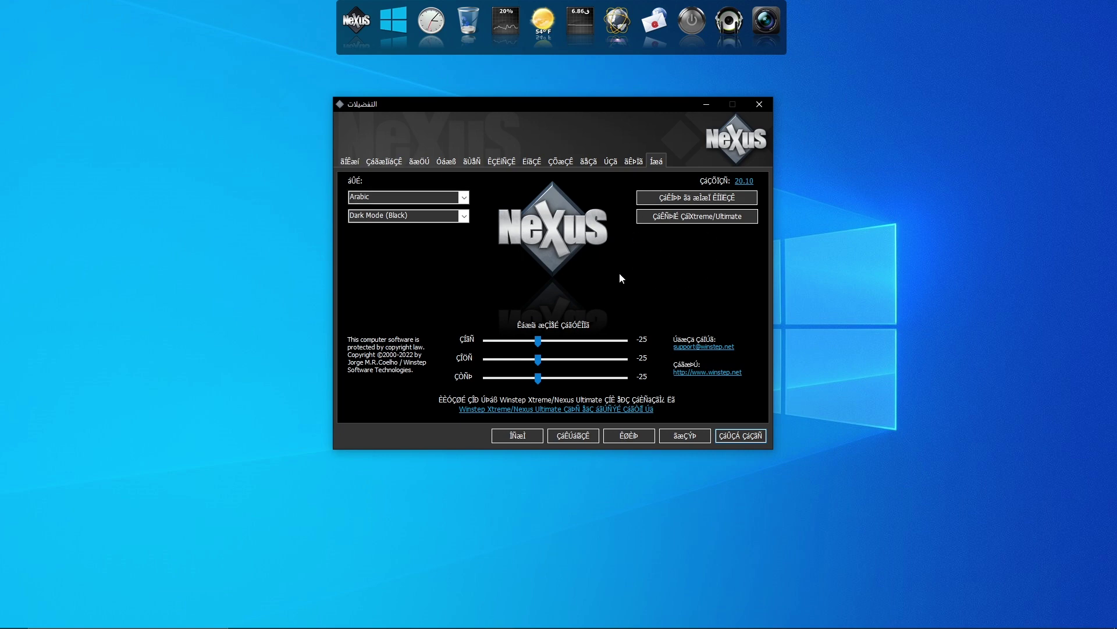
click(379, 198)
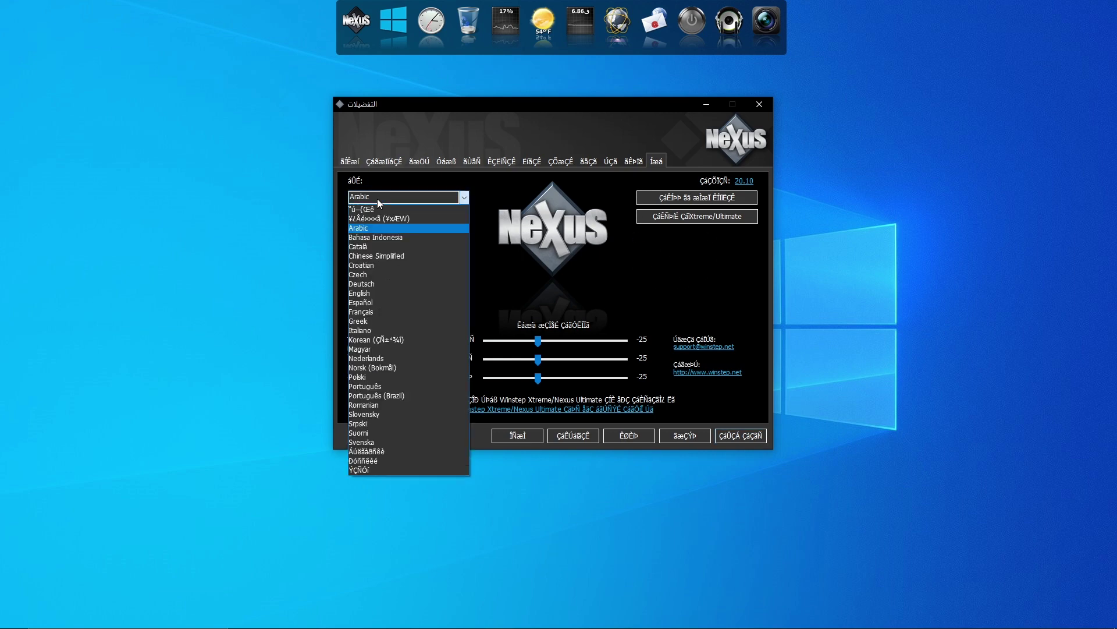
click(376, 293)
click(636, 435)
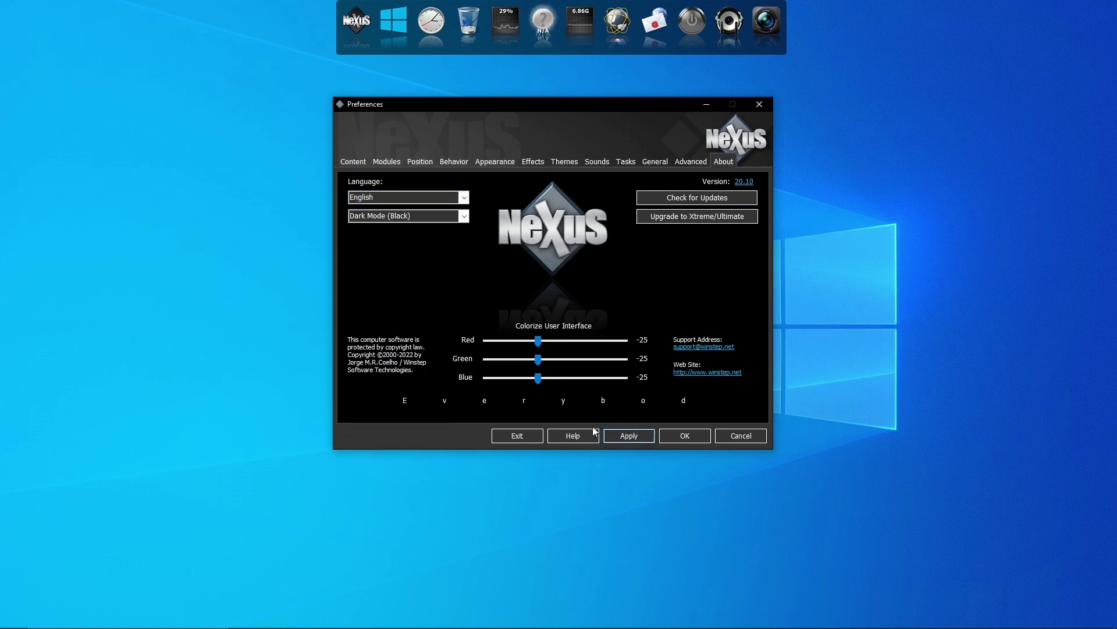
Restore the dock configuration from wsbackup.wbk in the inner Dock Icons & Backup folder in Downloads, apply it and close the preferences.
click(688, 163)
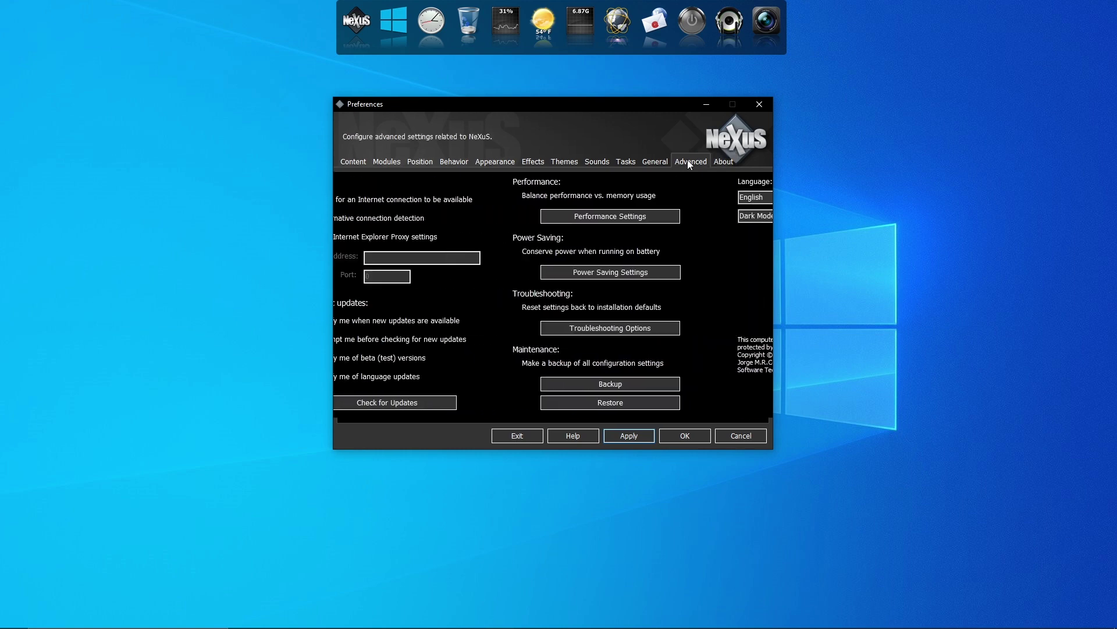
click(668, 406)
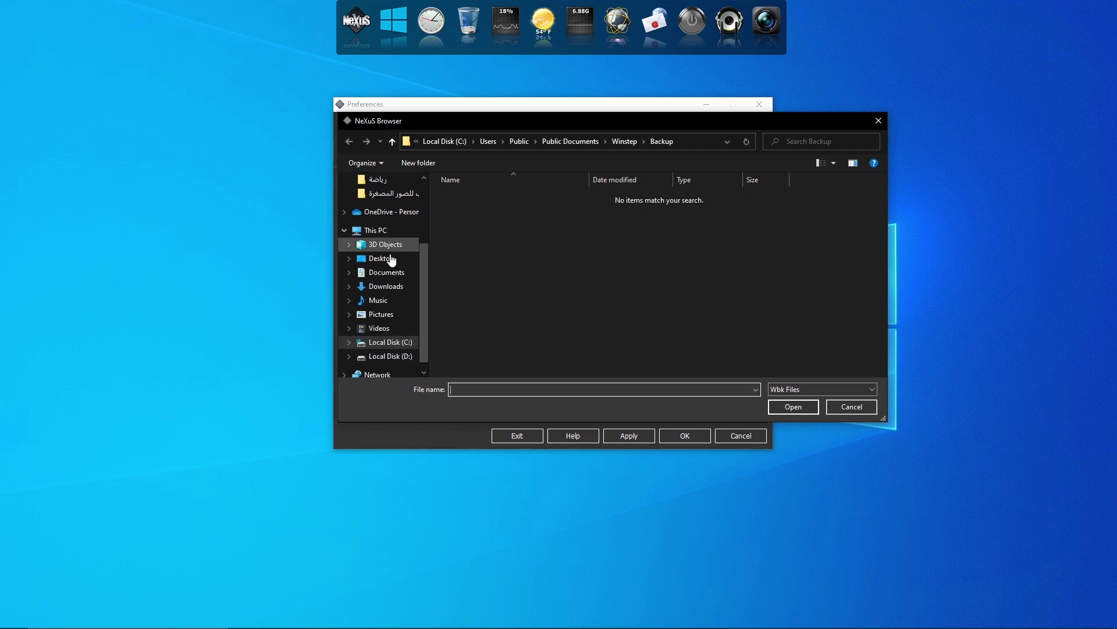
click(386, 287)
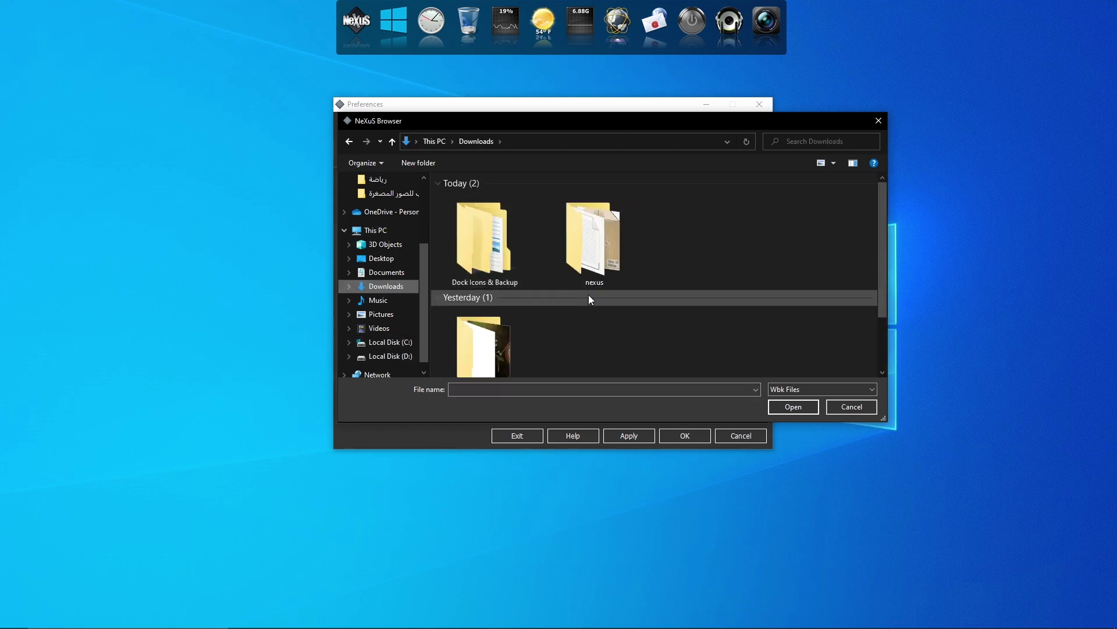
double_click(507, 271)
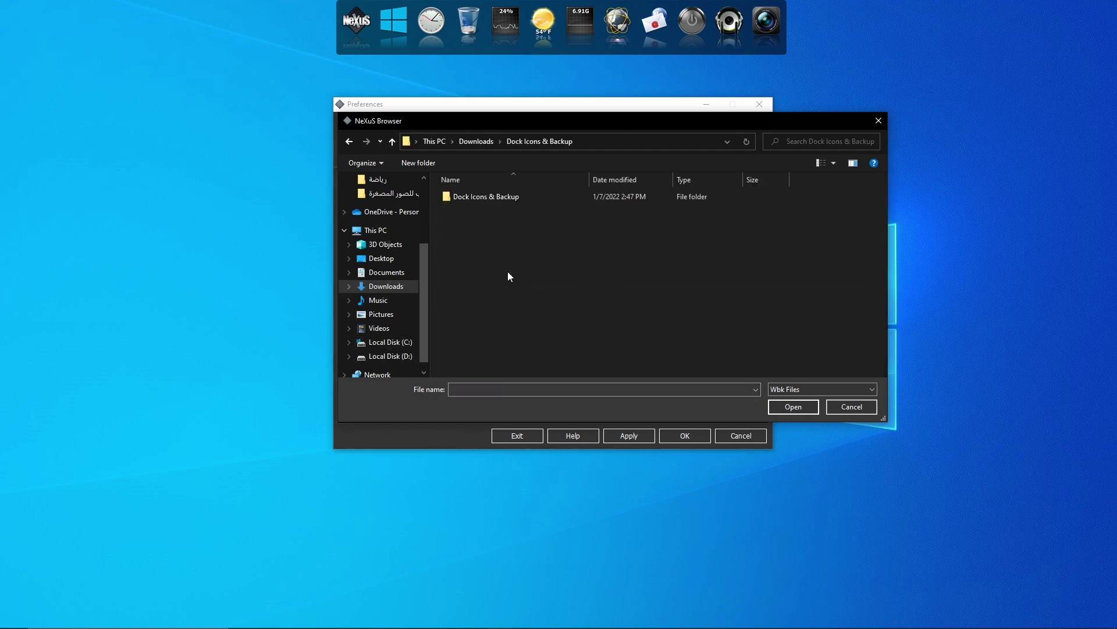
double_click(487, 198)
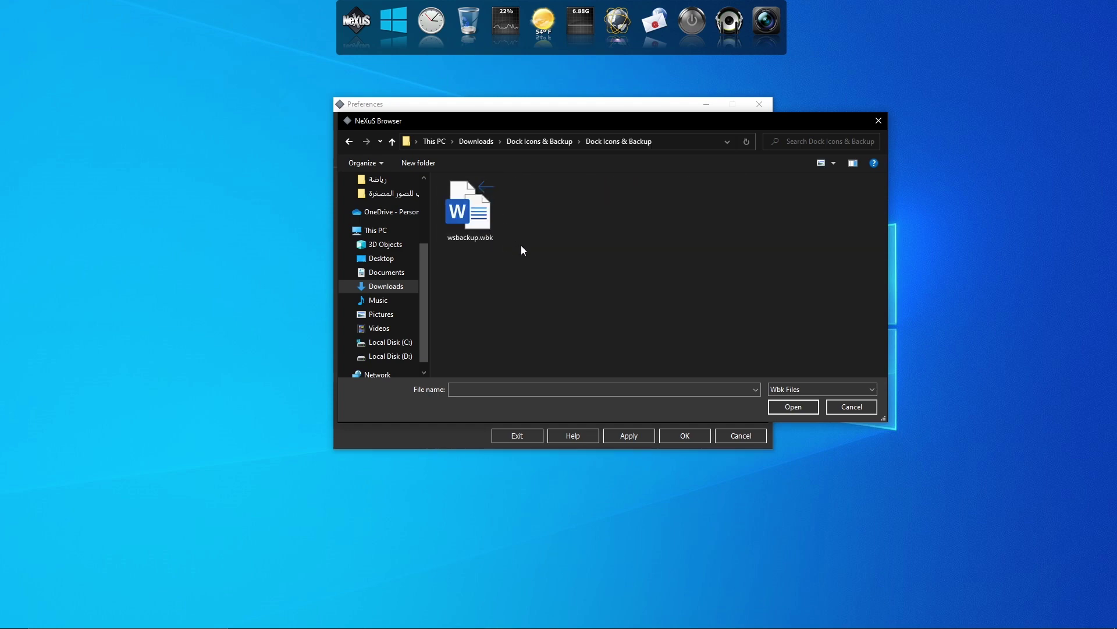
double_click(489, 208)
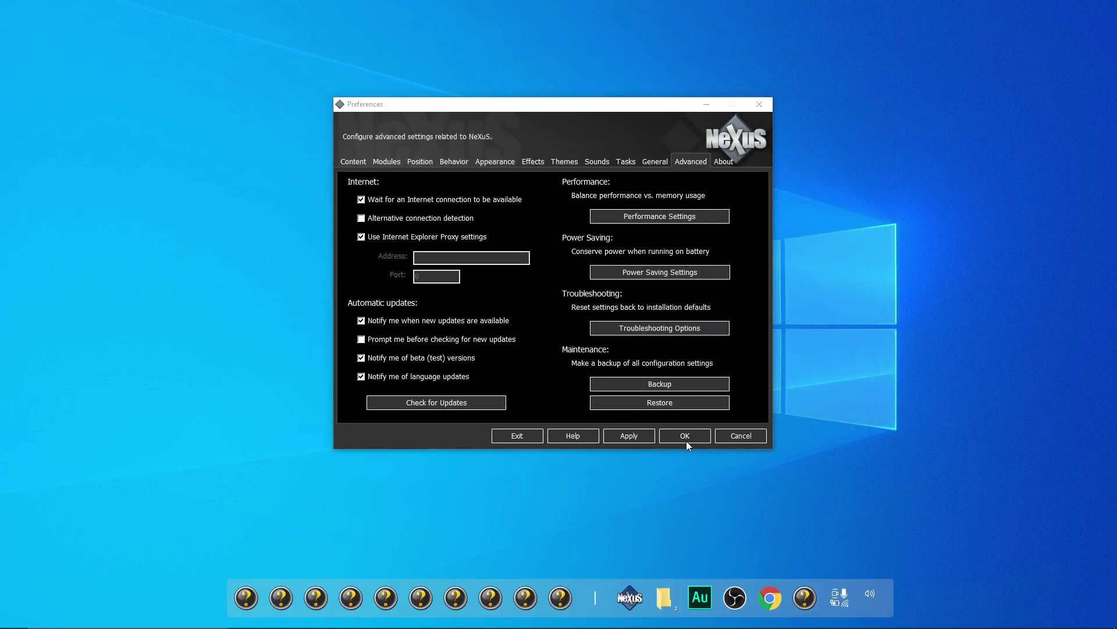
click(619, 436)
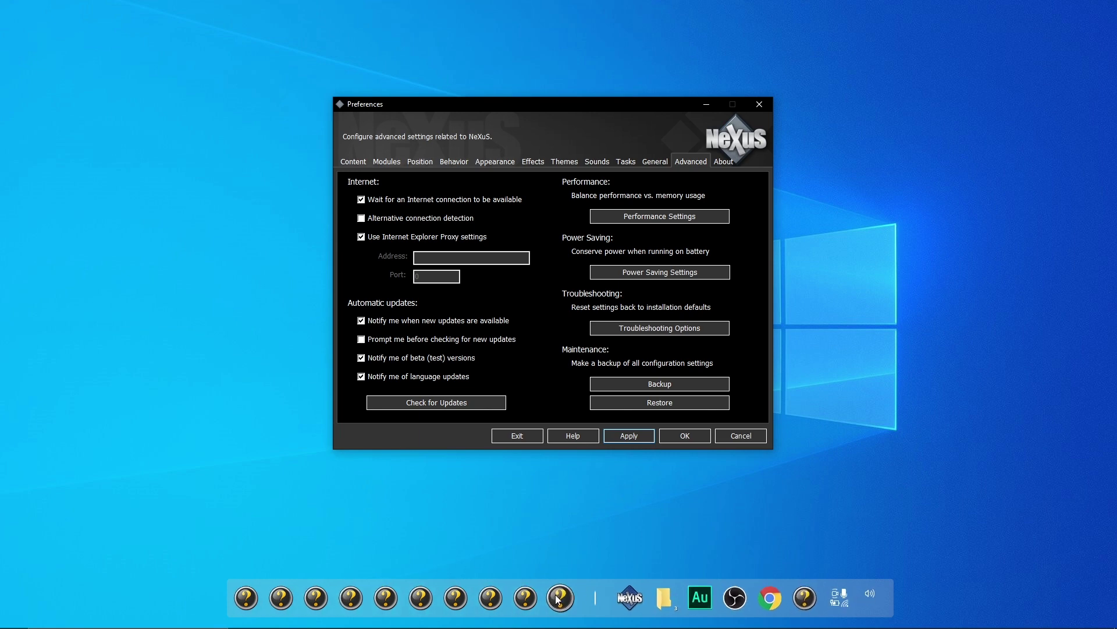
click(683, 438)
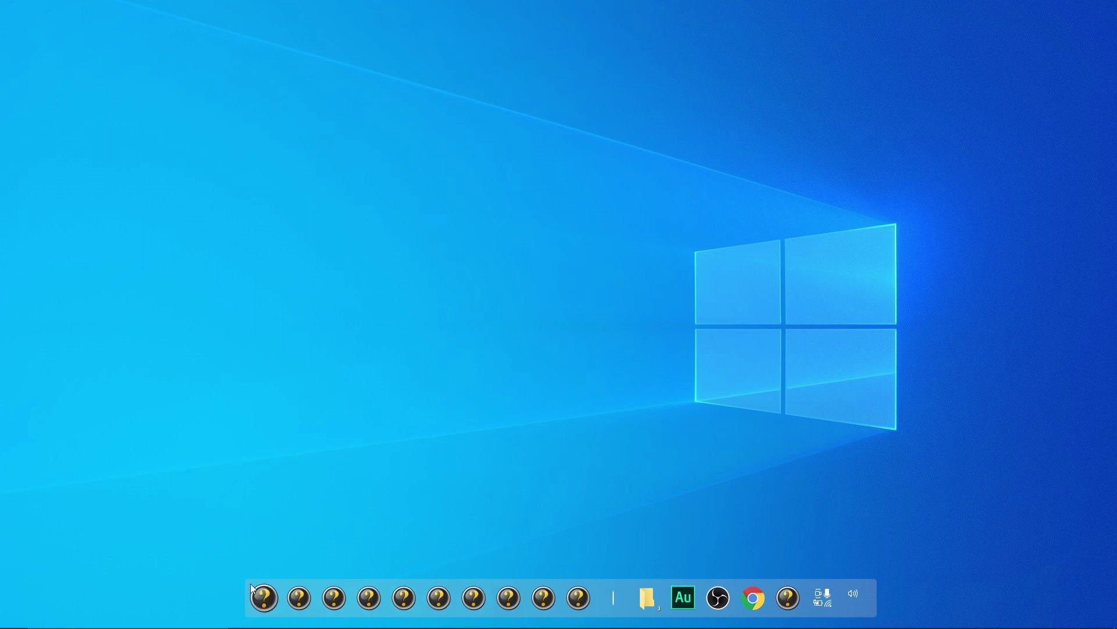
Set the Start Menu dock item's icon to 1.png from the inner Dock Icons & Backup folder and test the item.
right_click(263, 597)
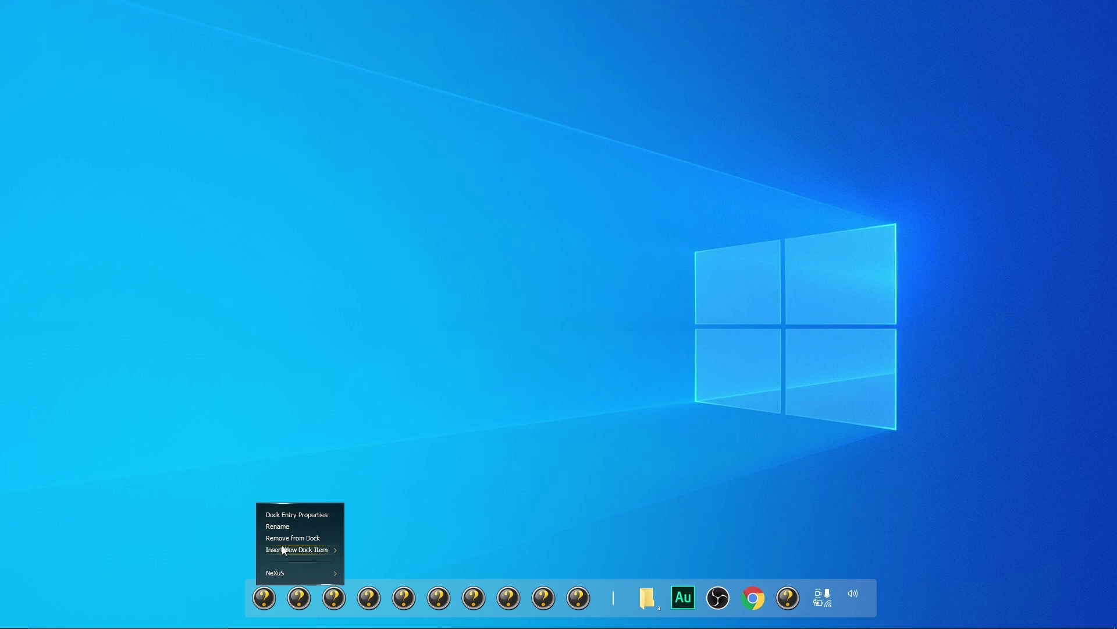
click(289, 515)
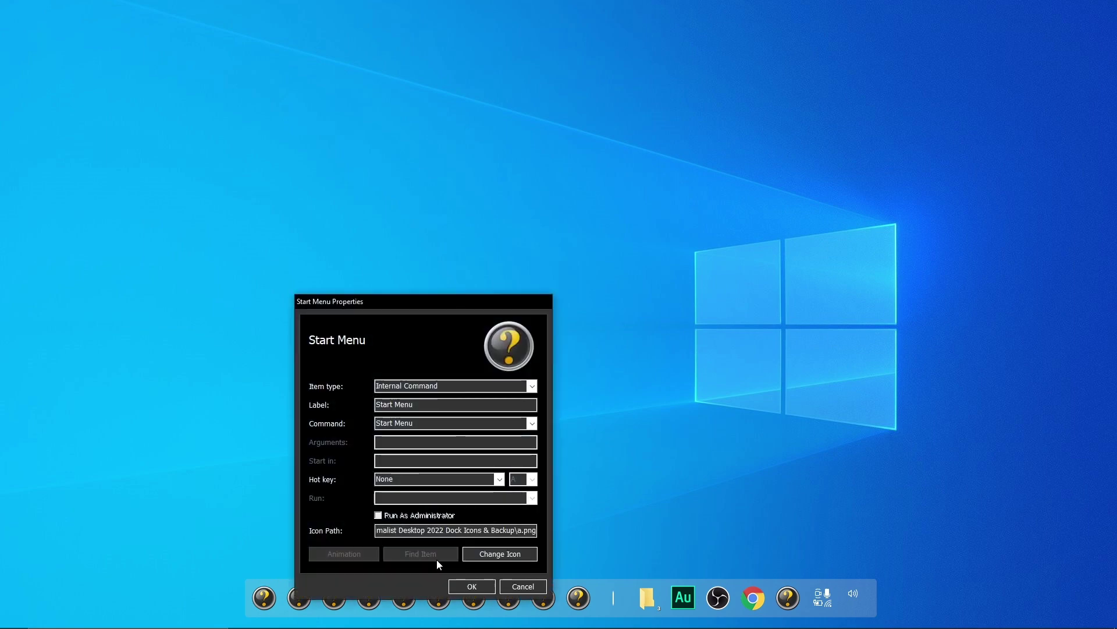
click(502, 552)
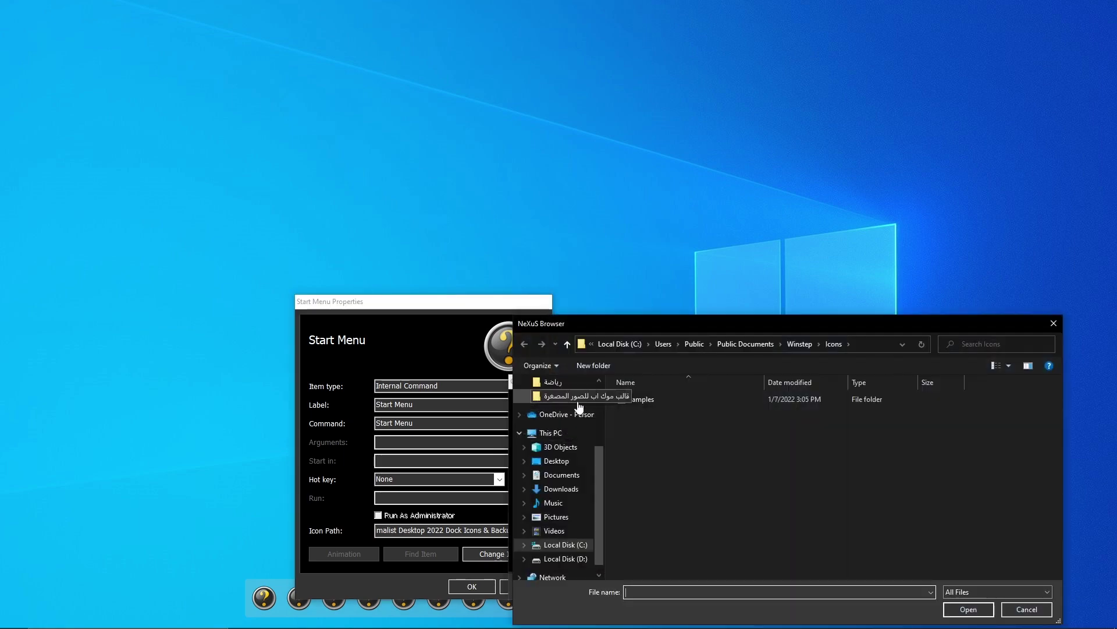
drag(643, 324, 357, 102)
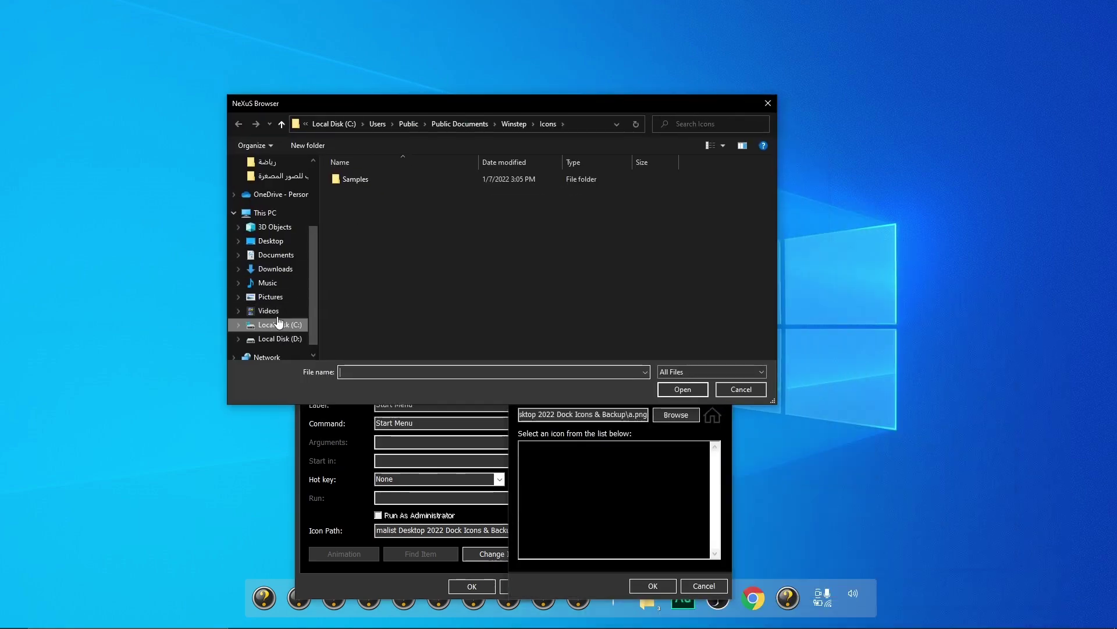
click(278, 270)
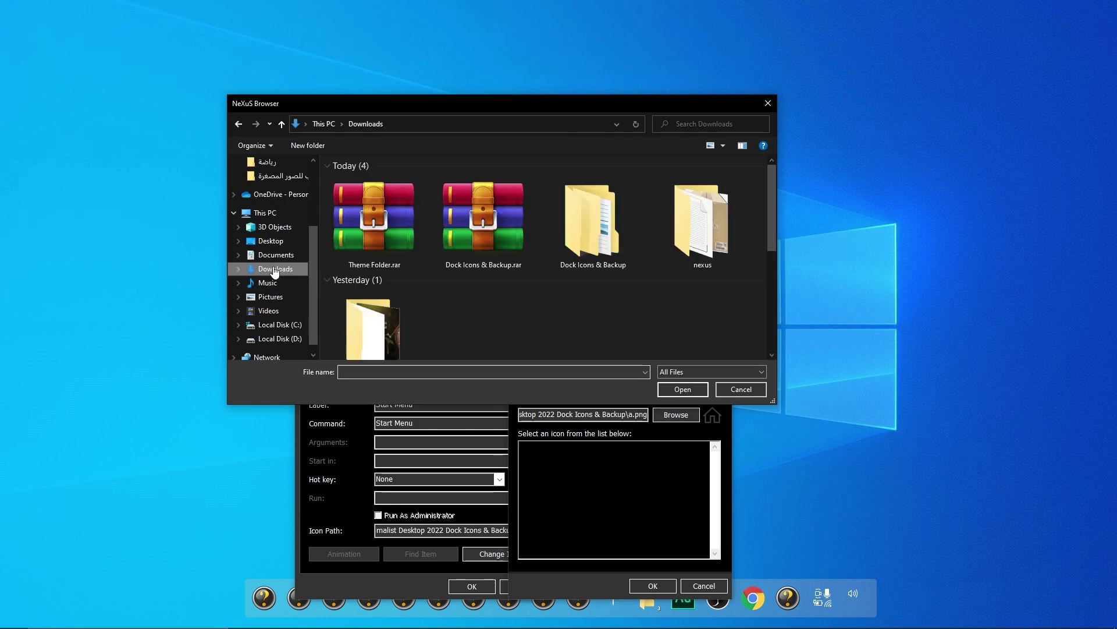
double_click(596, 236)
double_click(356, 179)
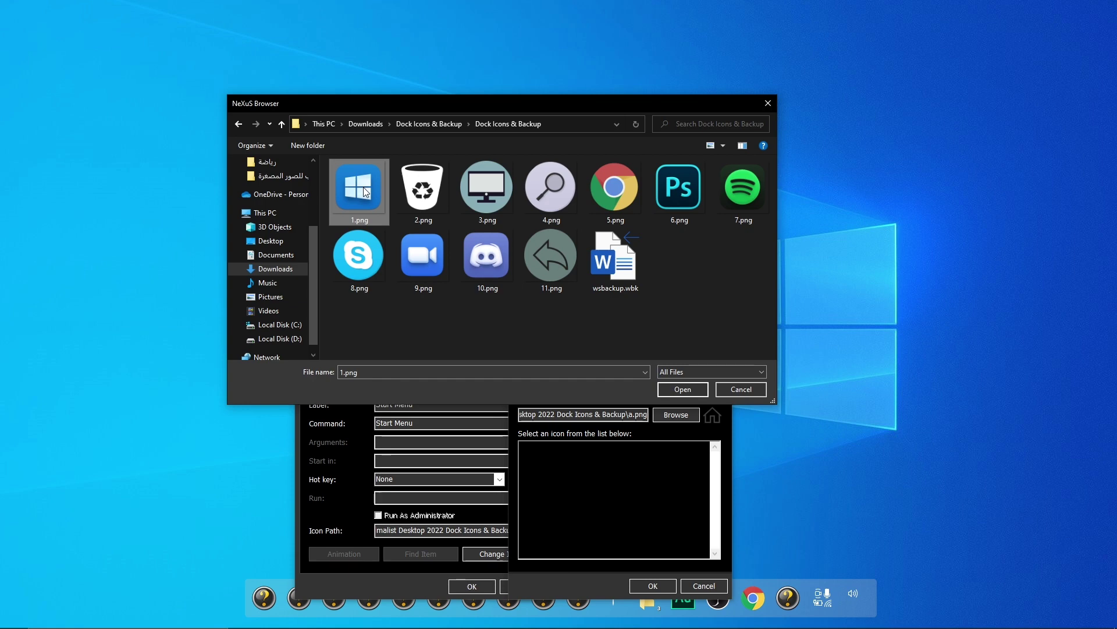
click(676, 390)
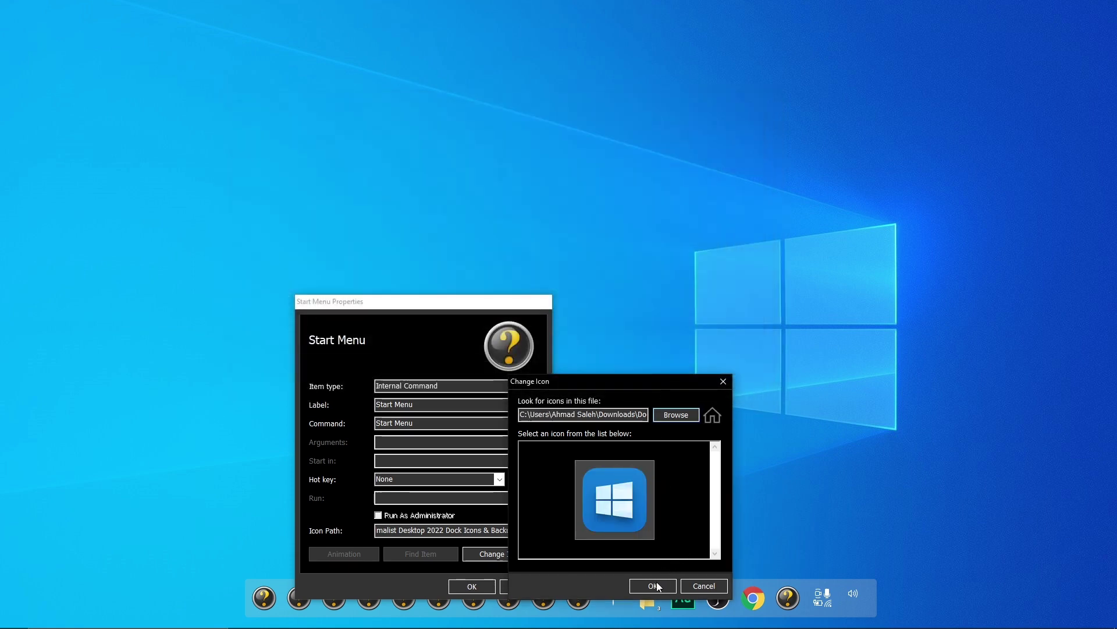
click(654, 586)
click(466, 586)
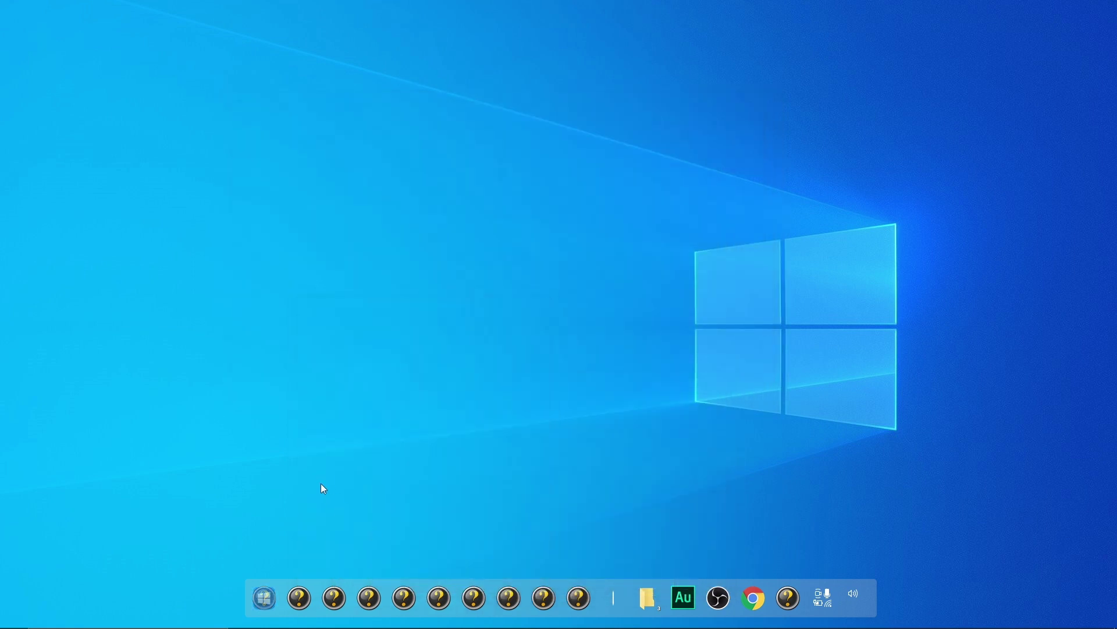
click(267, 599)
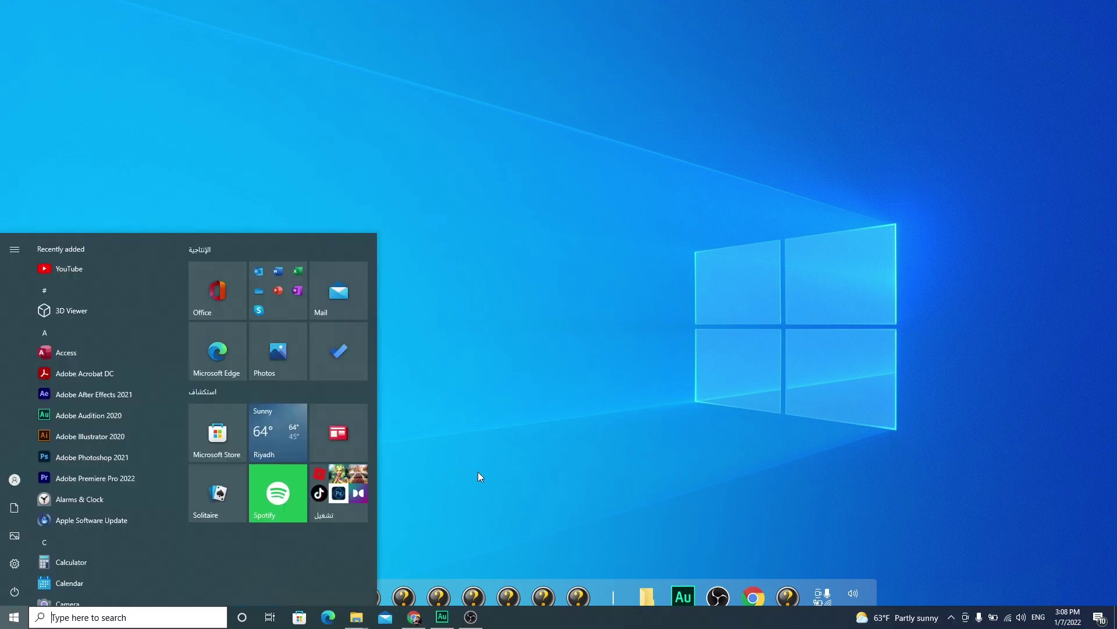
click(465, 472)
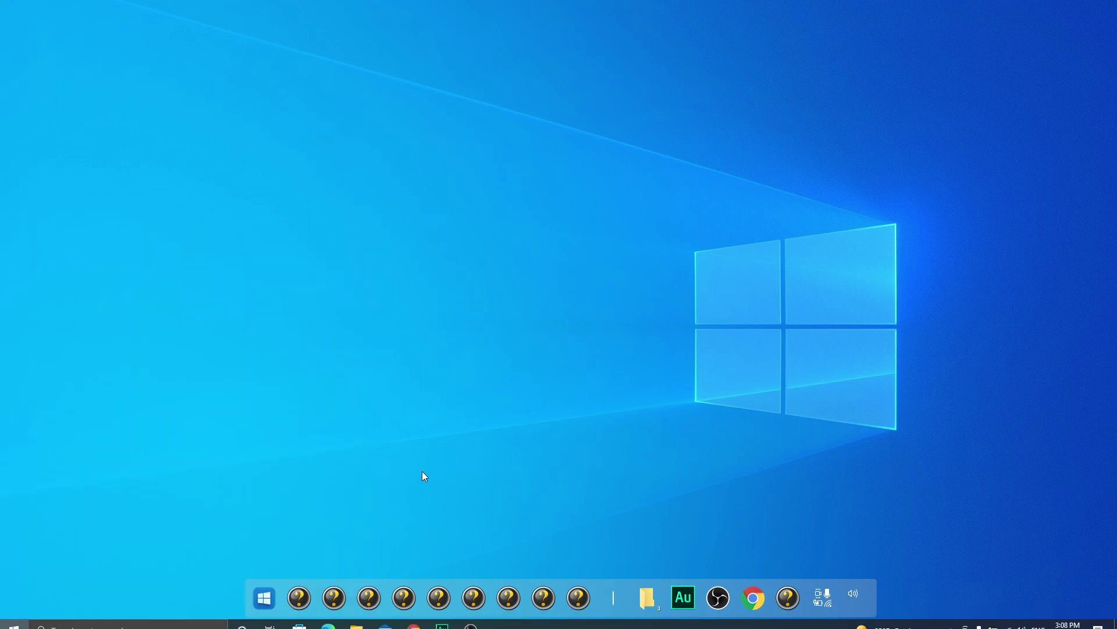
Set the My Computer dock item's icon to 3.png from the inner Dock Icons & Backup folder.
right_click(299, 601)
click(327, 512)
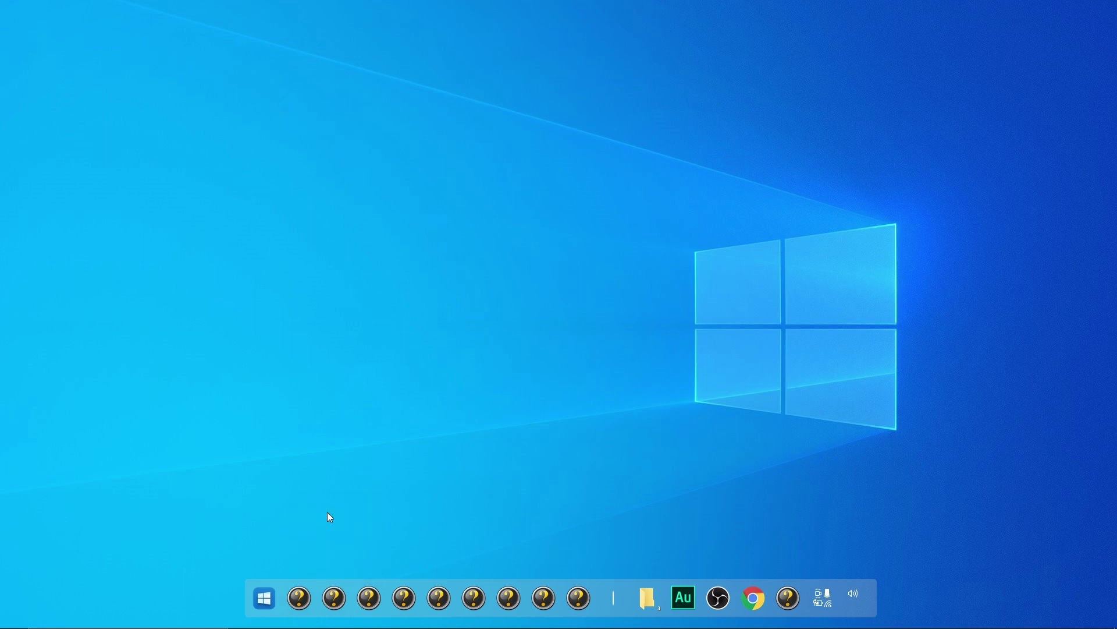
click(527, 554)
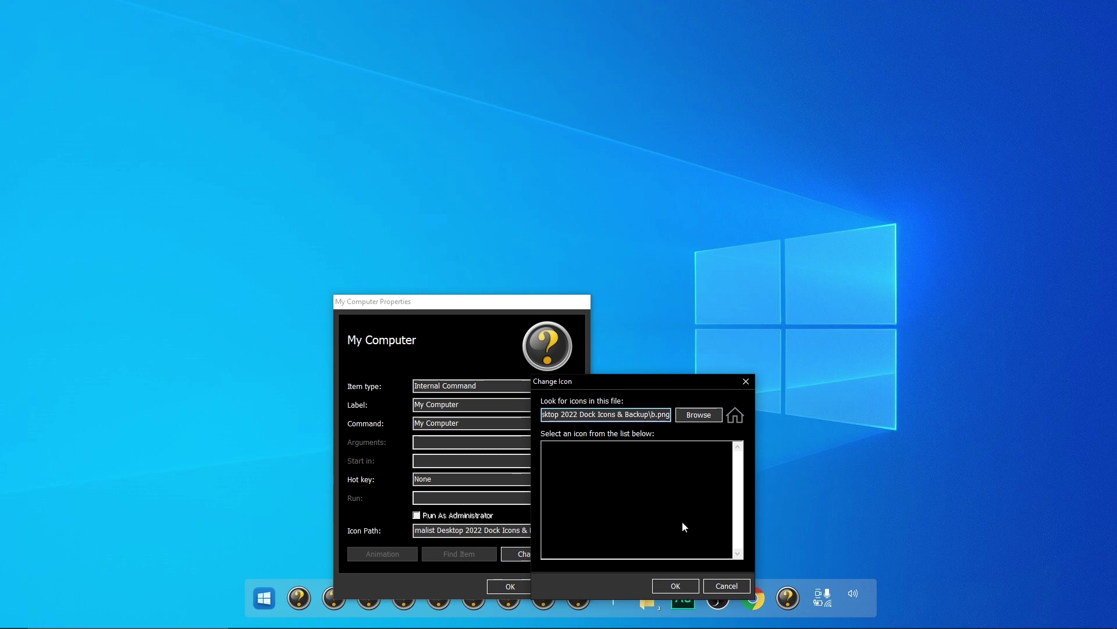
click(699, 414)
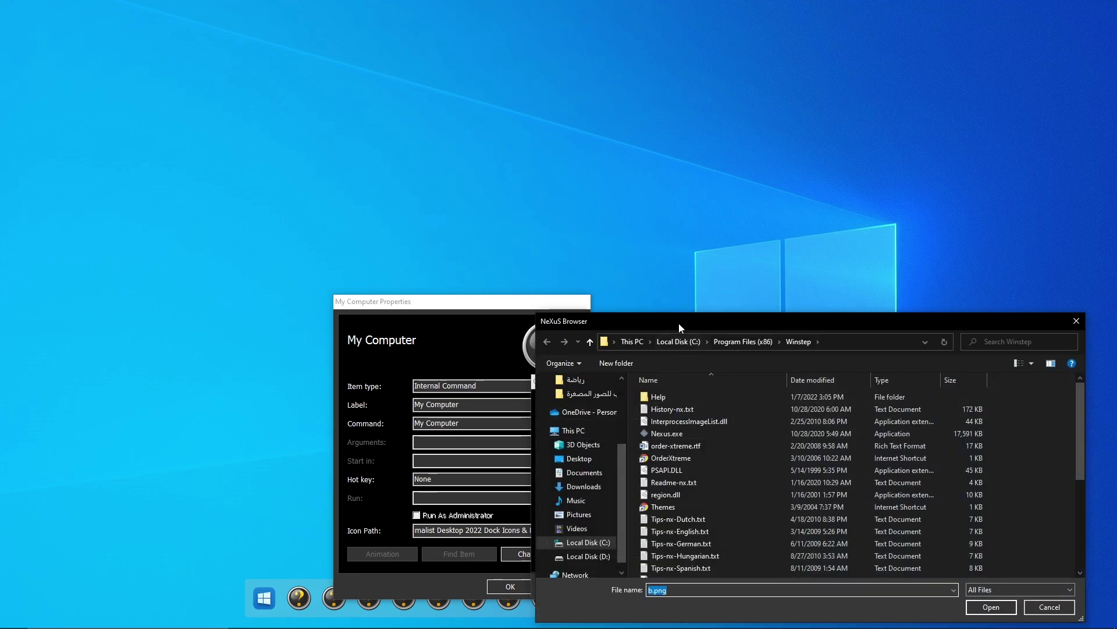
drag(678, 323, 508, 179)
click(414, 342)
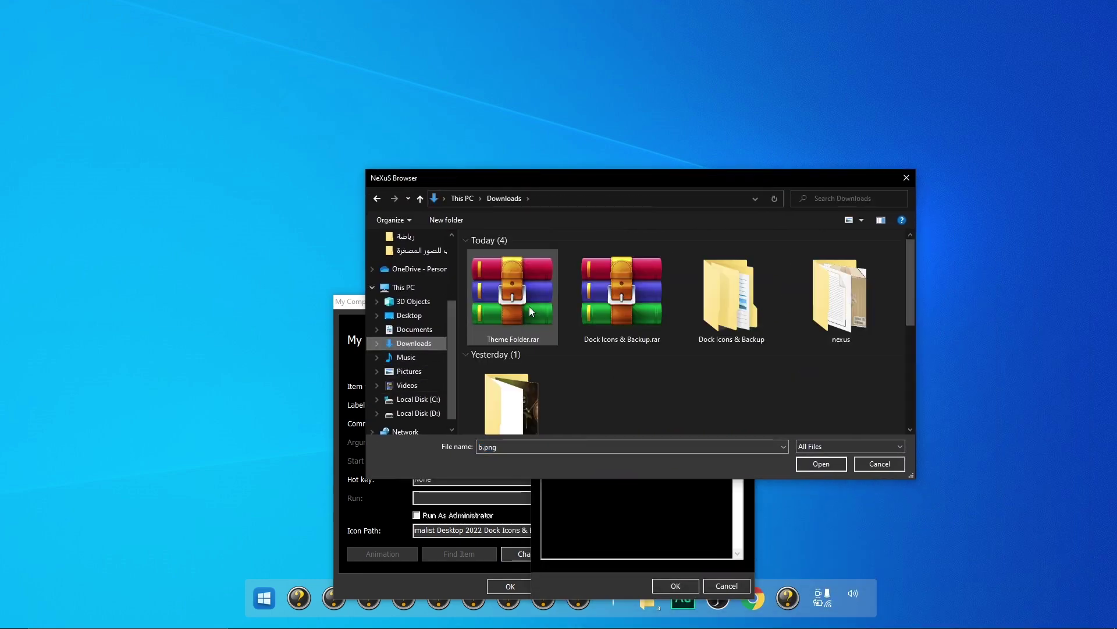
double_click(728, 299)
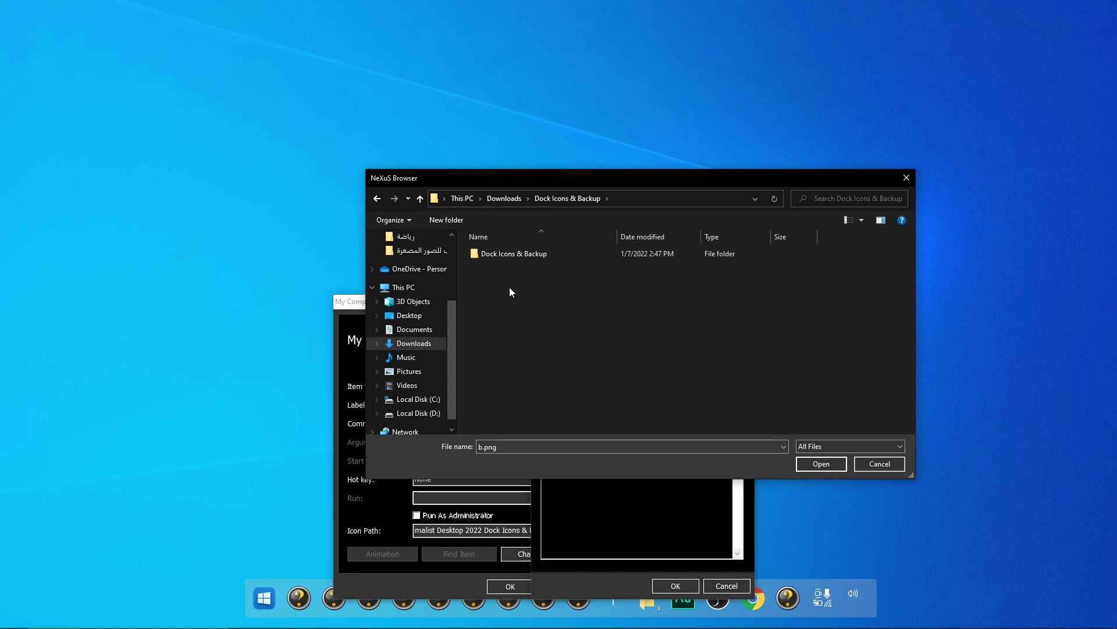
double_click(509, 253)
double_click(624, 266)
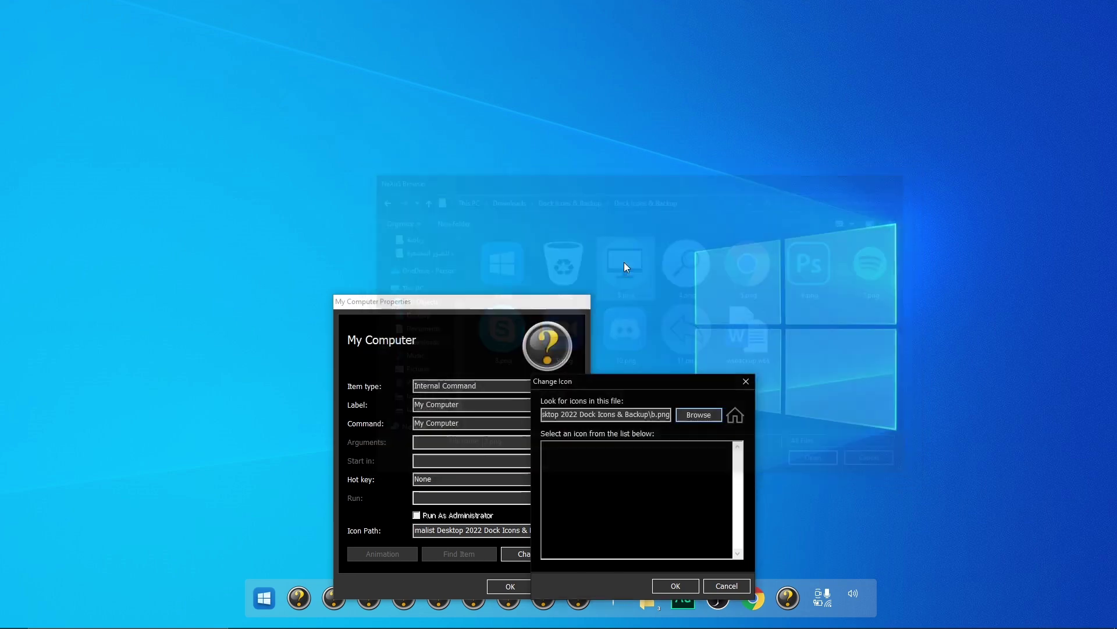
click(664, 585)
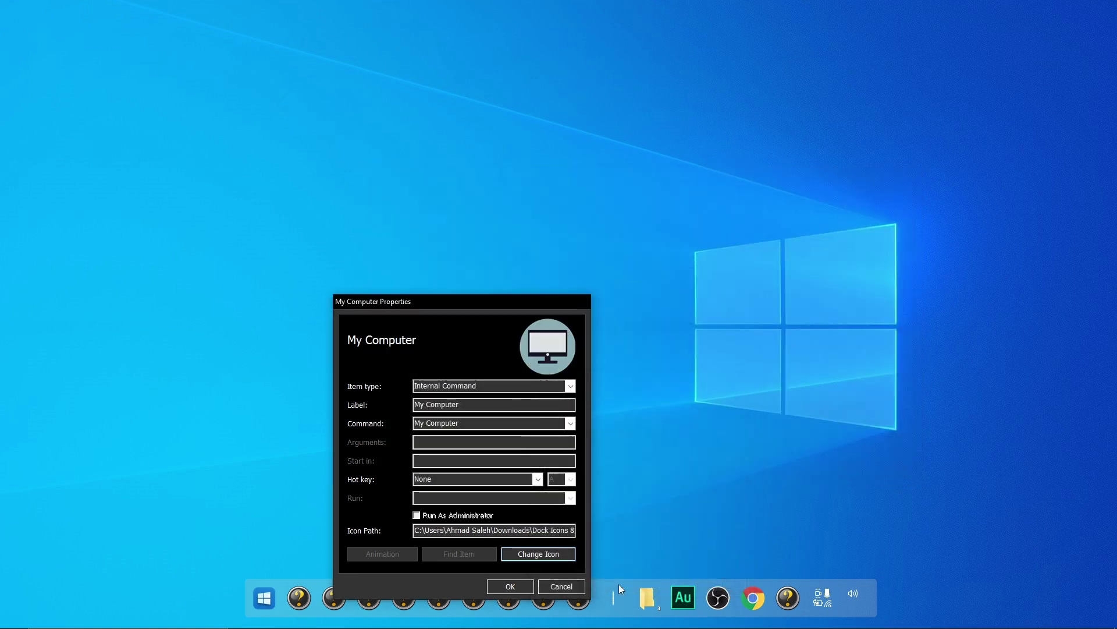
click(510, 586)
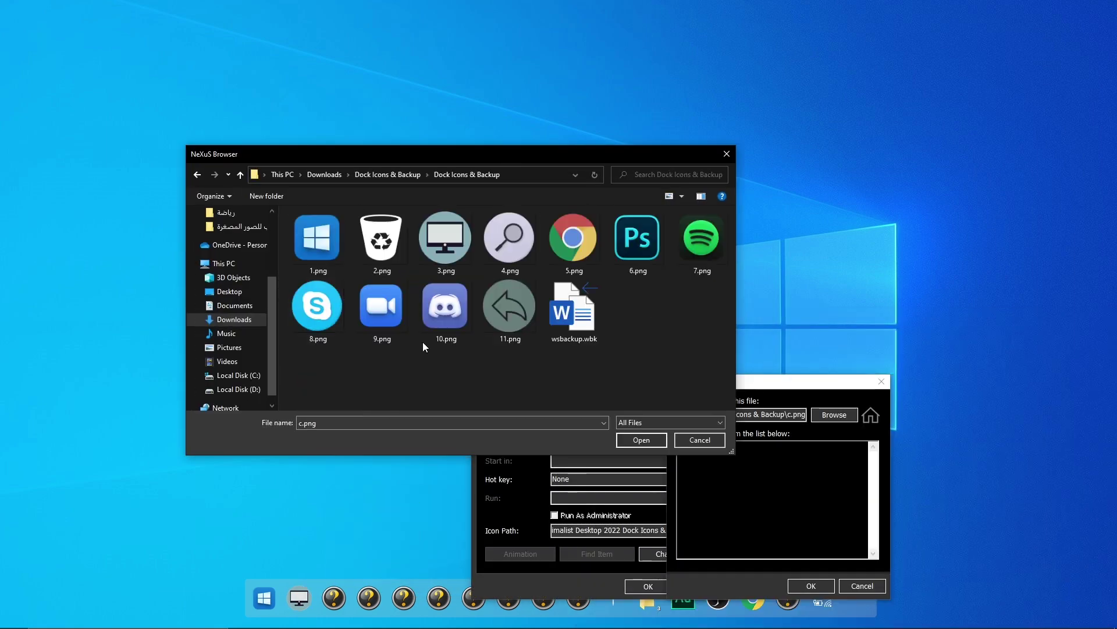
Give the third dock item the 2.png recycle bin icon and the Search dock item the 4.png icon.
click(658, 585)
click(807, 554)
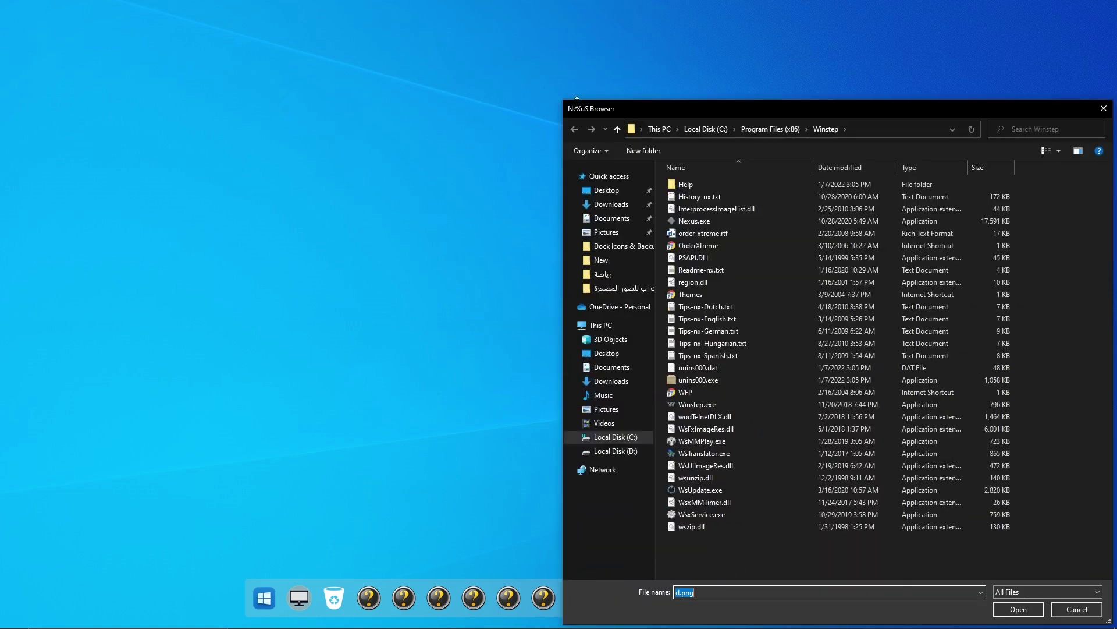
click(557, 129)
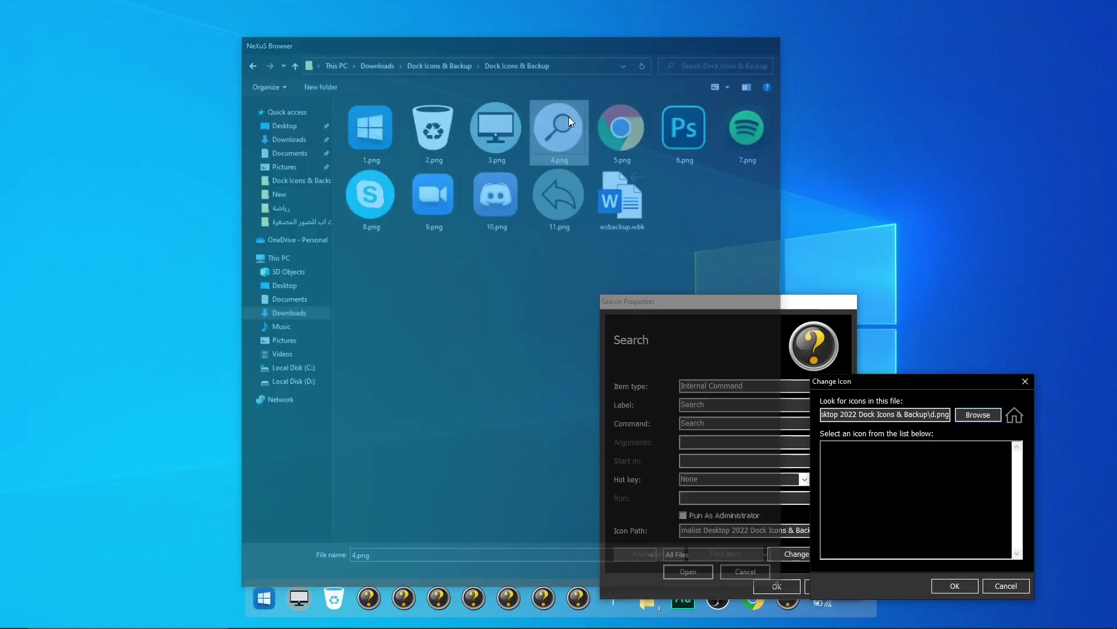
double_click(557, 130)
click(777, 586)
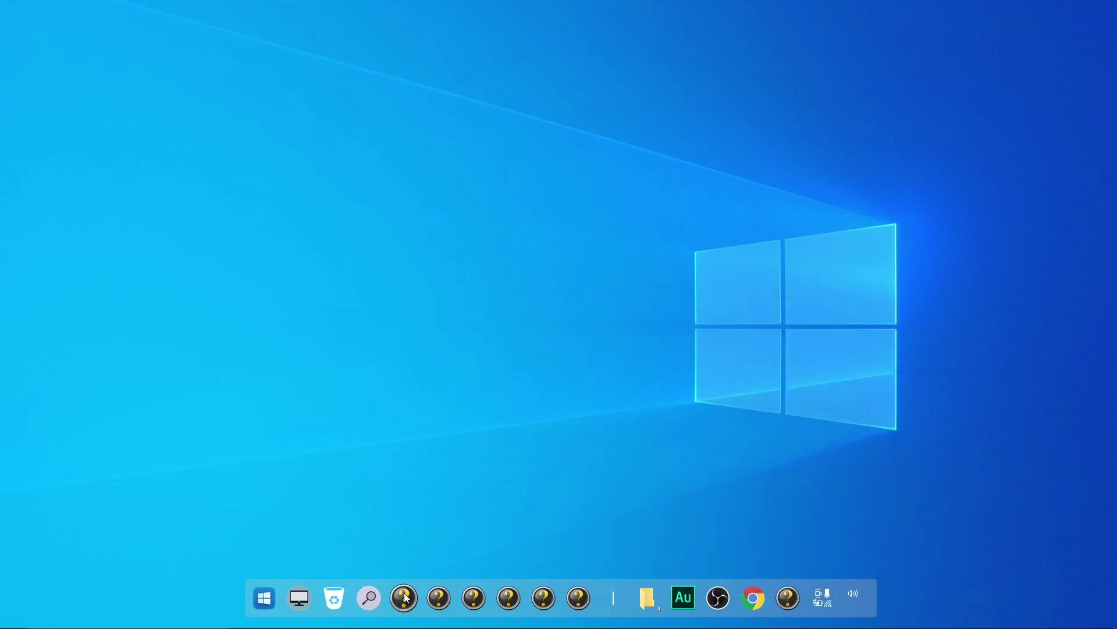
Set the fifth dock item's icon to the Chrome image 5.png from the inner Dock Icons & Backup folder in Downloads.
right_click(403, 592)
click(433, 483)
click(773, 576)
click(611, 344)
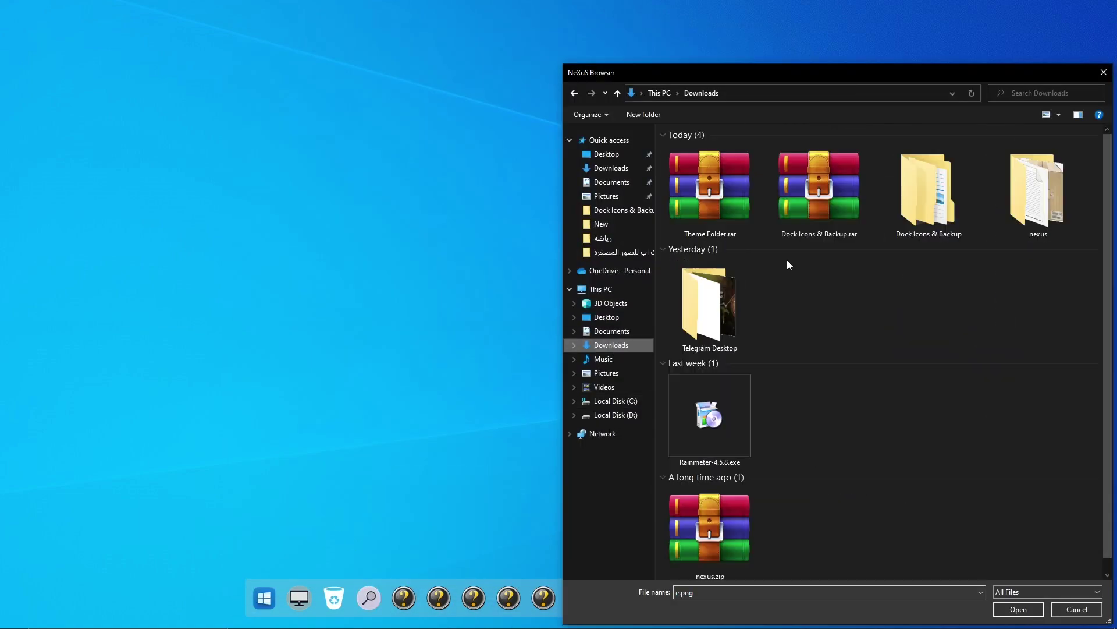
double_click(923, 187)
click(940, 168)
double_click(941, 168)
click(751, 588)
Set the Photoshop dock item's icon to 6.png from the inner Dock Icons & Backup folder.
right_click(439, 598)
click(434, 483)
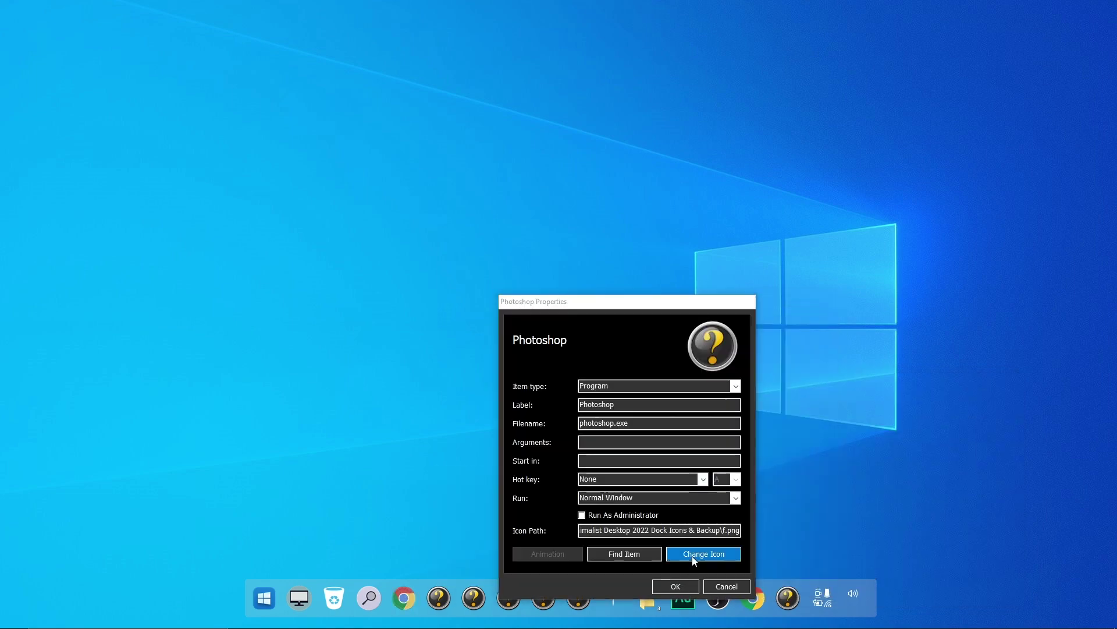
click(706, 551)
click(611, 345)
double_click(751, 302)
double_click(711, 148)
double_click(717, 175)
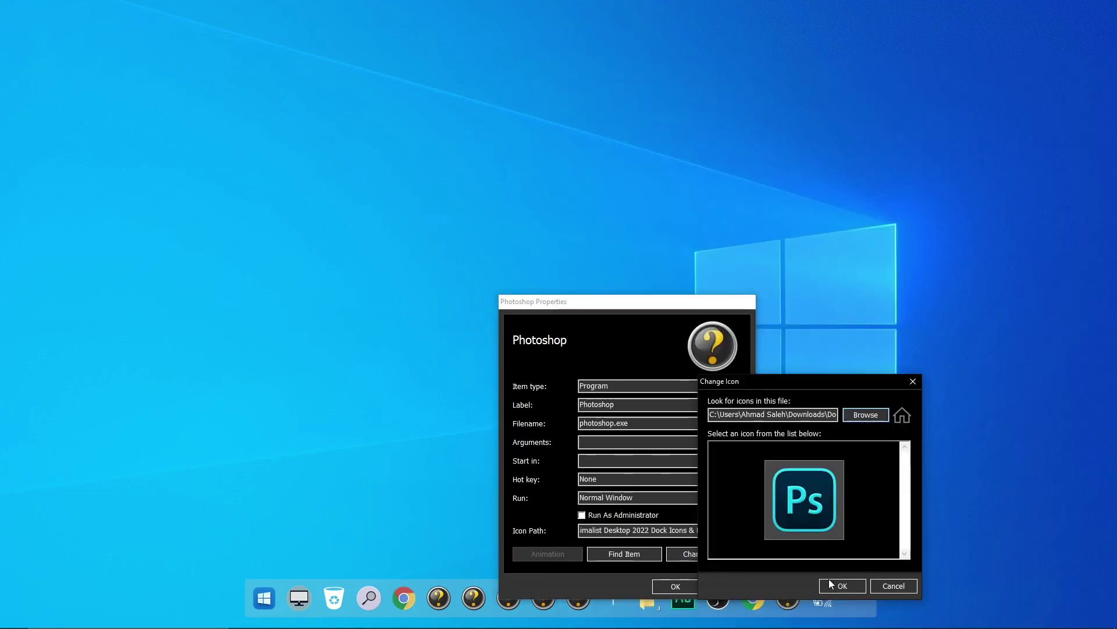
click(843, 586)
click(676, 586)
Set the seventh dock item's icon to the Spotify image 7.png from the inner Dock Icons & Backup folder.
right_click(474, 597)
click(494, 483)
click(763, 553)
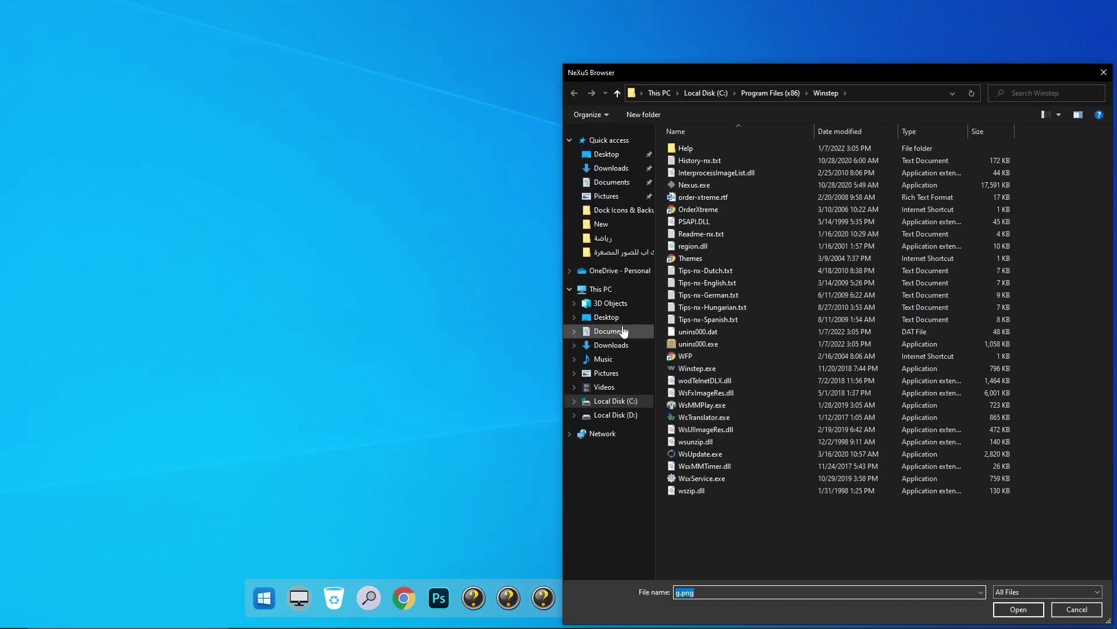
click(611, 344)
double_click(718, 151)
double_click(718, 150)
double_click(1082, 156)
click(767, 586)
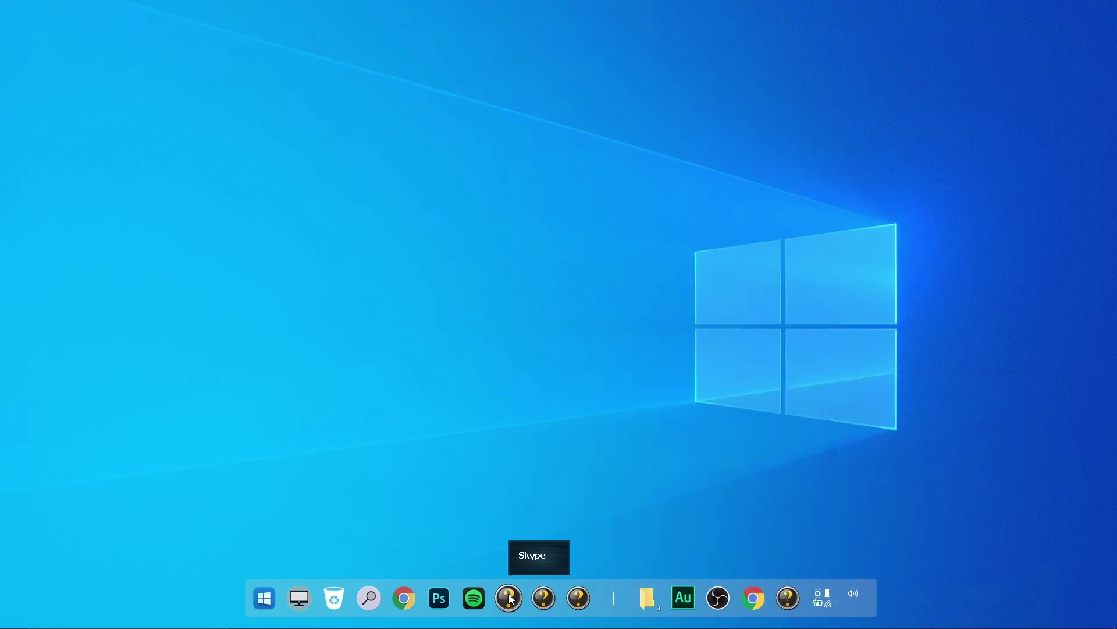
Set the Skype dock item's icon to 8.png from the inner Dock Icons & Backup folder.
right_click(509, 598)
click(529, 483)
click(1000, 554)
click(611, 345)
double_click(719, 150)
double_click(718, 150)
double_click(695, 224)
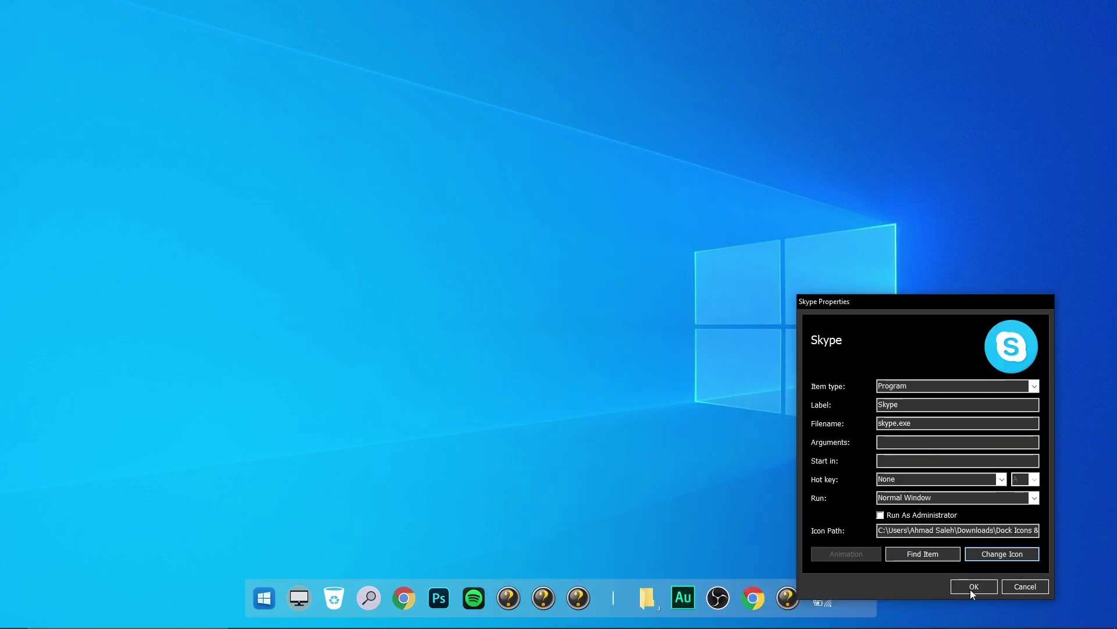
click(968, 588)
Set the ninth dock item's icon to the video camera image 9.png from the inner Dock Icons & Backup folder.
right_click(543, 598)
click(565, 483)
click(1000, 554)
click(888, 414)
click(611, 345)
double_click(718, 151)
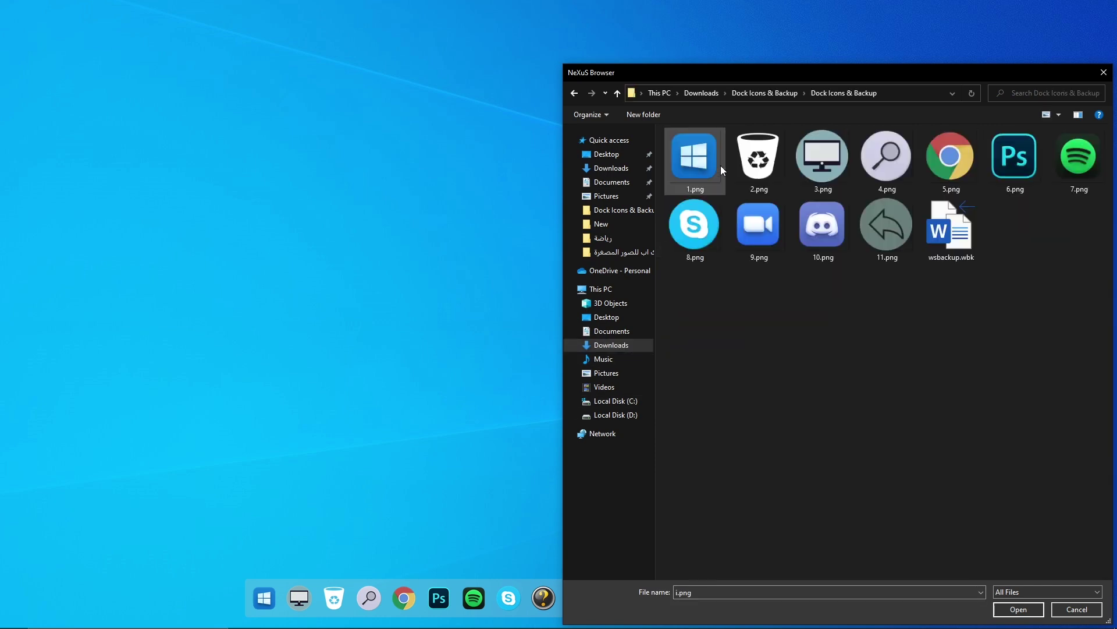
double_click(758, 222)
click(968, 588)
Set the Discord dock item's icon to 10.png from the inner Dock Icons & Backup folder.
right_click(584, 600)
click(619, 480)
click(847, 554)
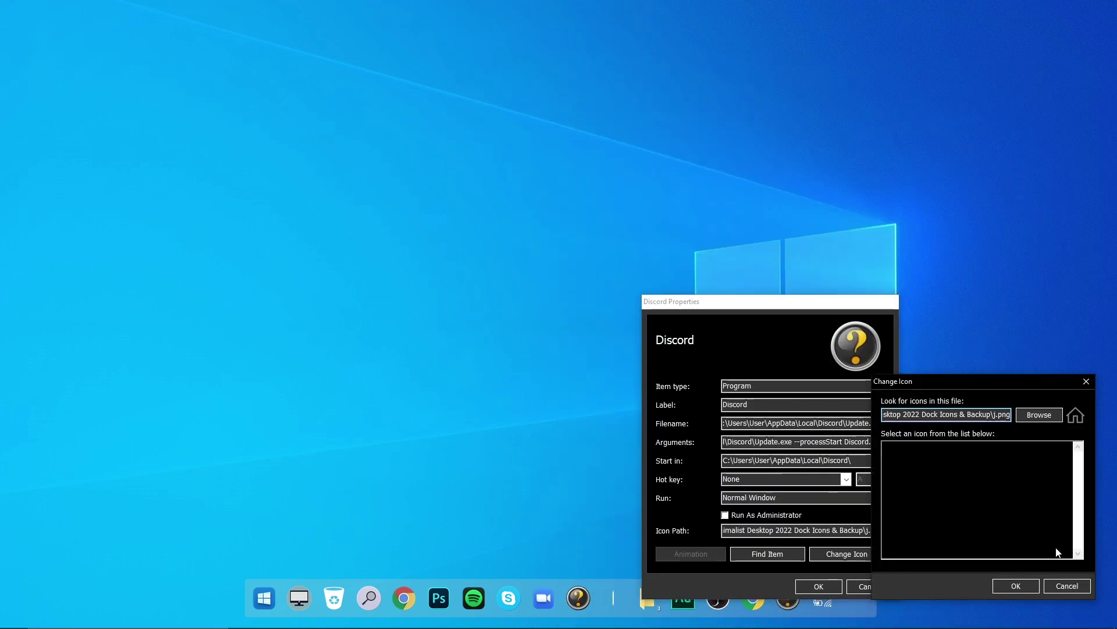
click(1039, 414)
click(612, 344)
double_click(718, 150)
double_click(824, 221)
click(1028, 587)
click(818, 586)
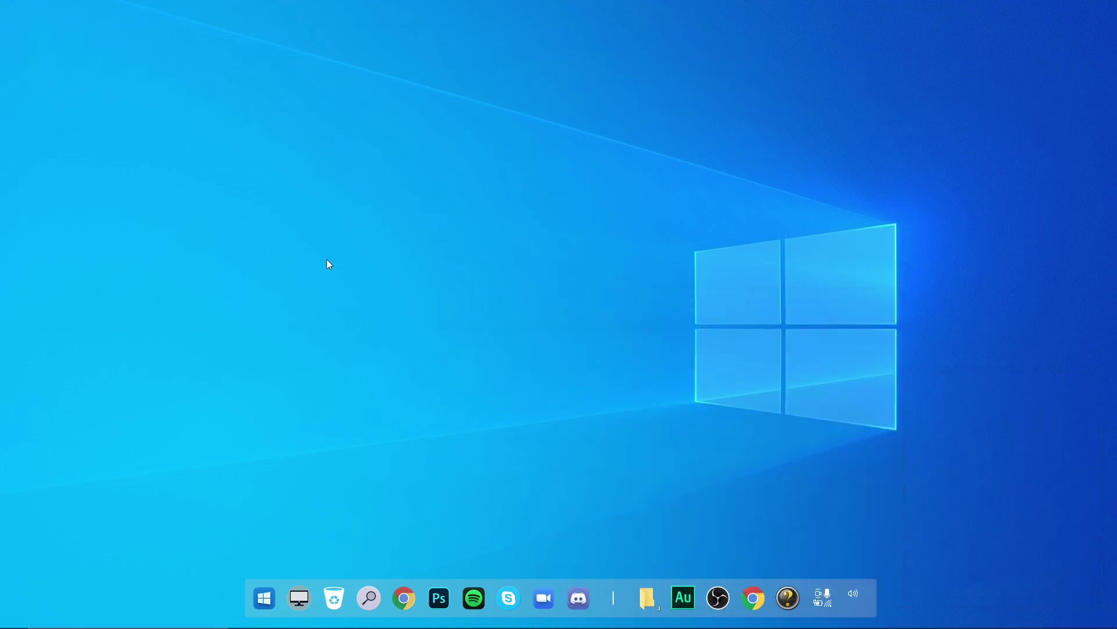
Show the desktop icons and add the Kelk2010, PowerPoint, Excel, Illustrator, Audition, OBS Studio, After Effects and Premiere Pro shortcuts to the dock after Discord.
right_click(330, 207)
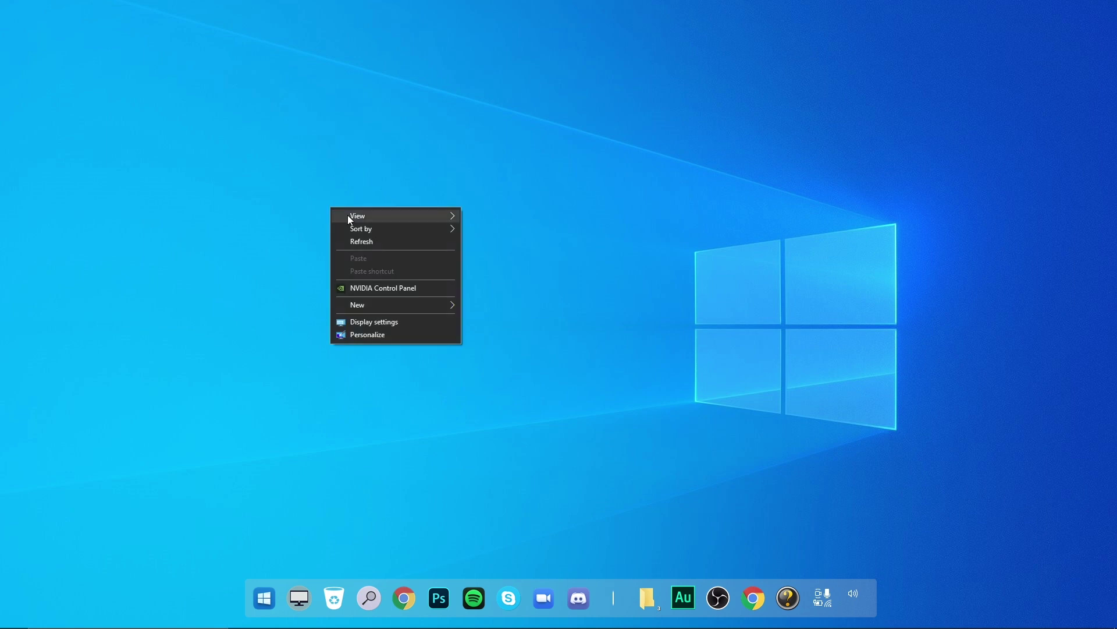
mouse_move(348, 216)
click(233, 288)
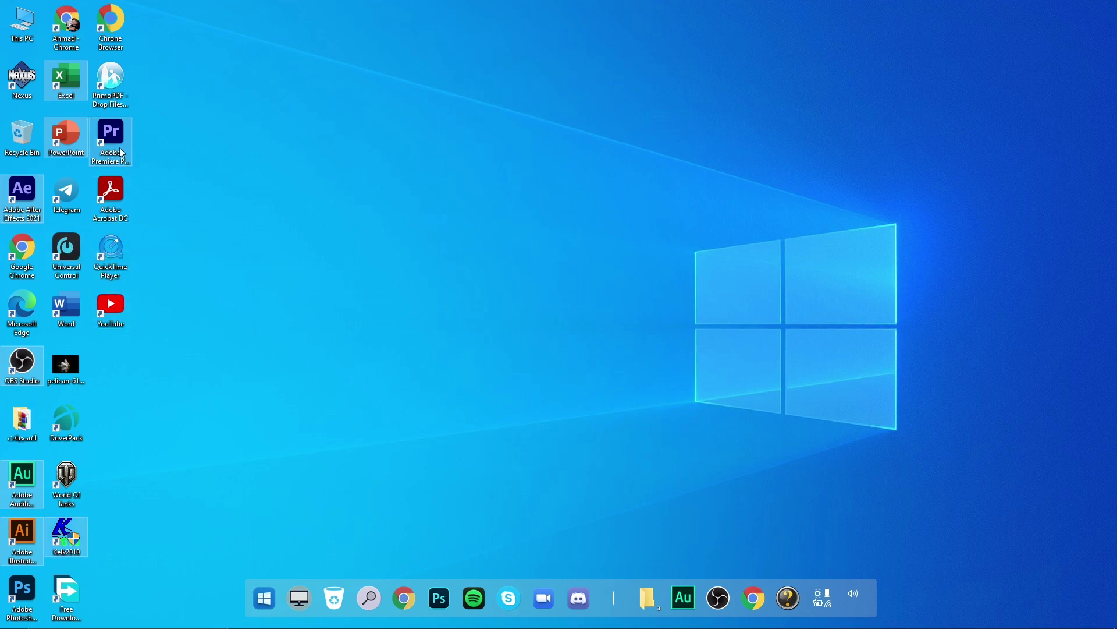
drag(118, 148, 568, 574)
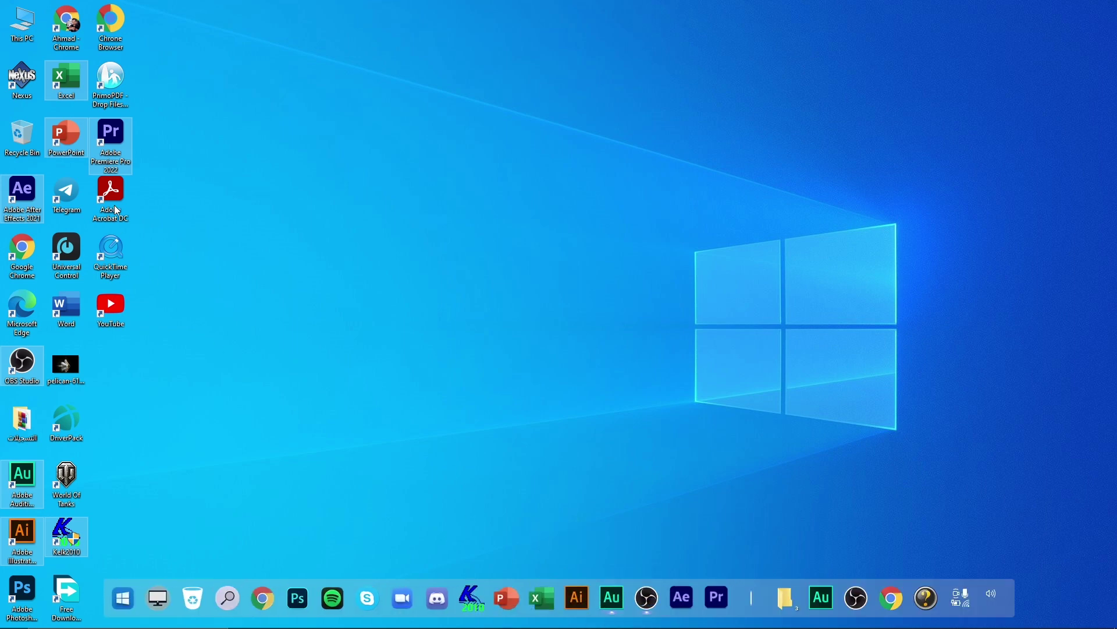
Hide the desktop icons again through the desktop view options.
right_click(353, 158)
mouse_move(365, 166)
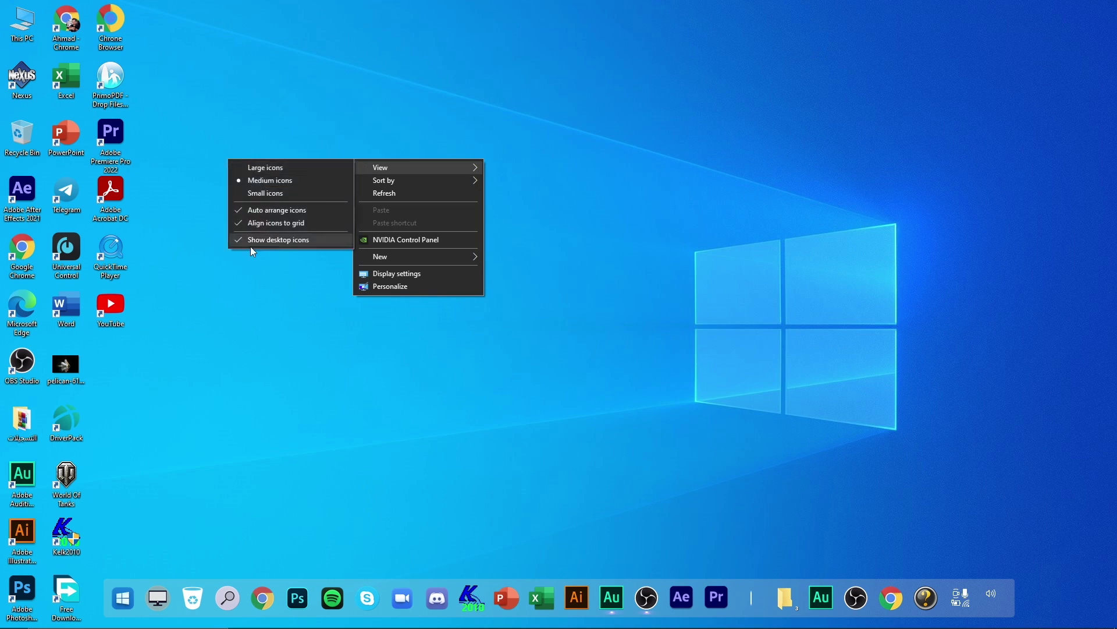
click(275, 239)
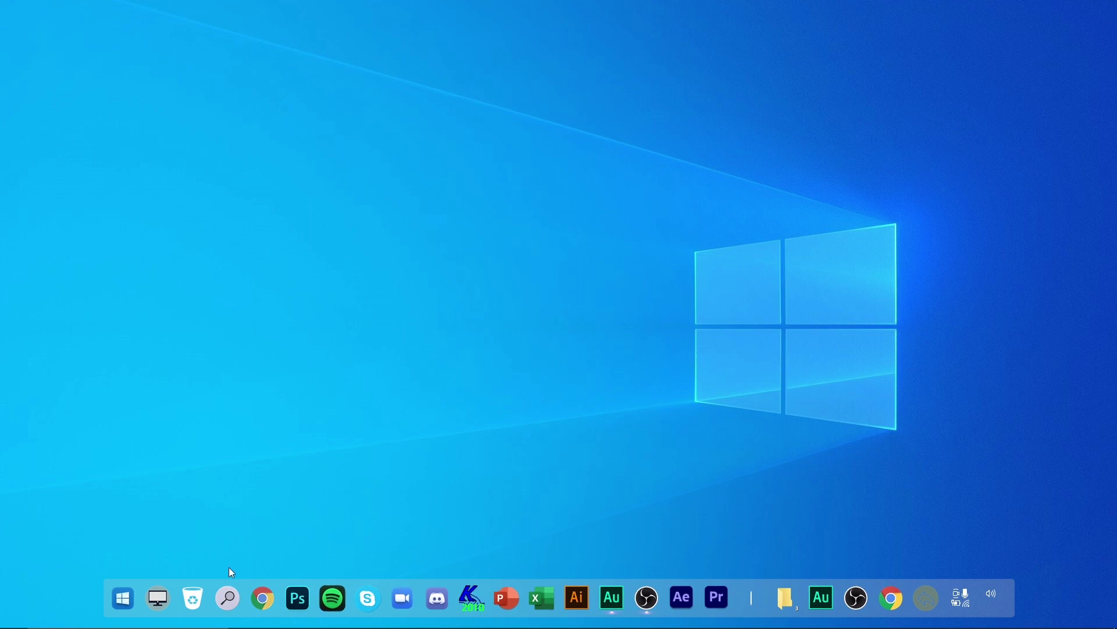
Open the Nexus preferences and review the dock's content, modules, position and behavior settings.
right_click(545, 599)
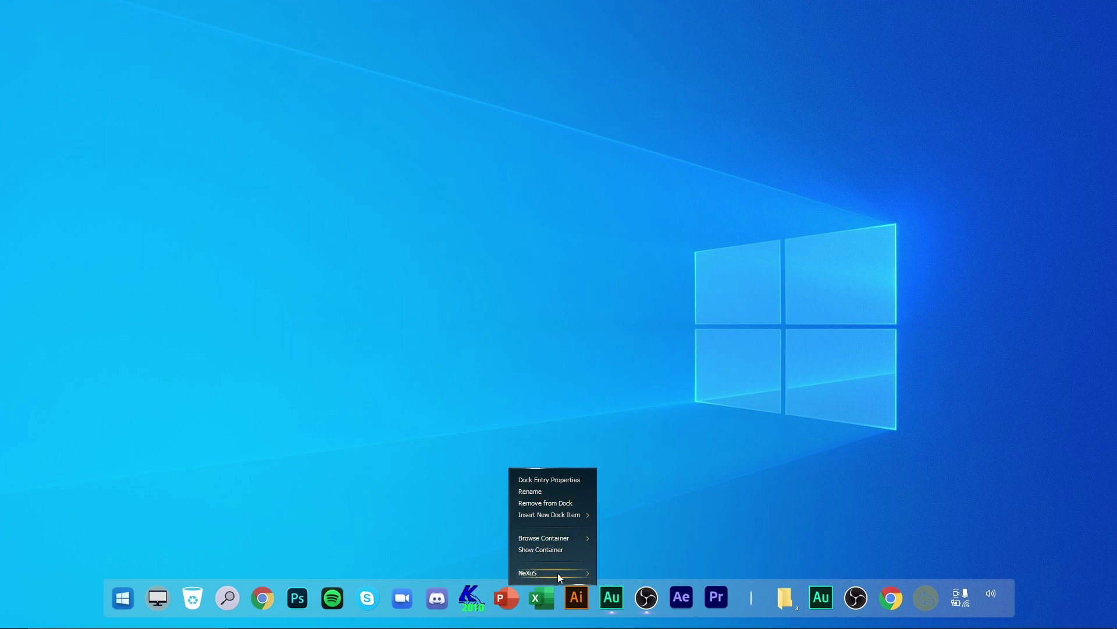
mouse_move(567, 574)
click(655, 511)
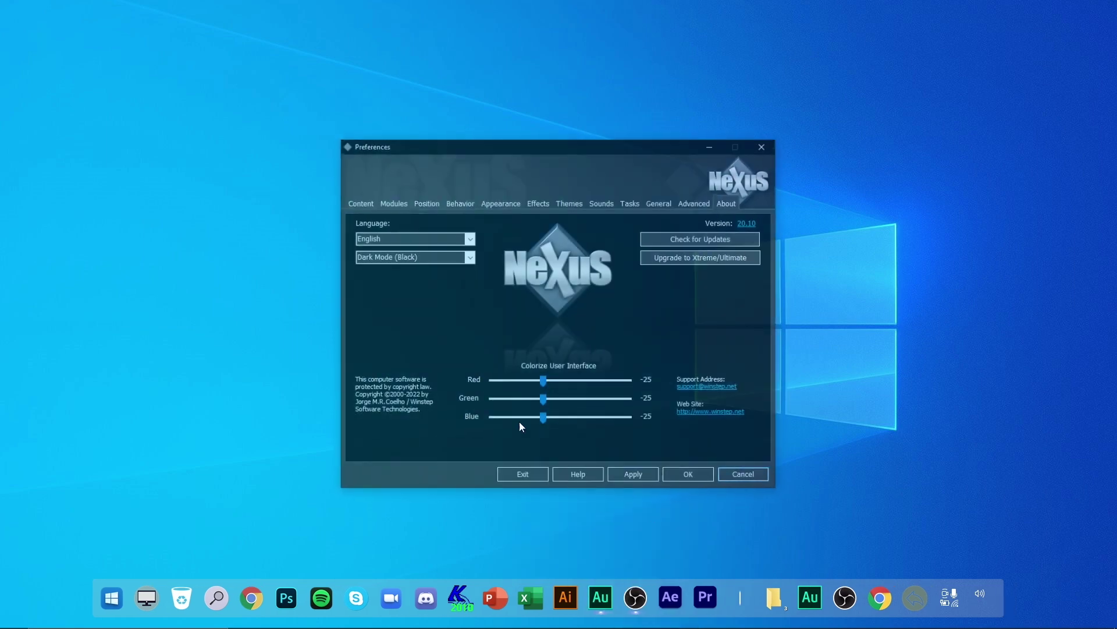
click(360, 203)
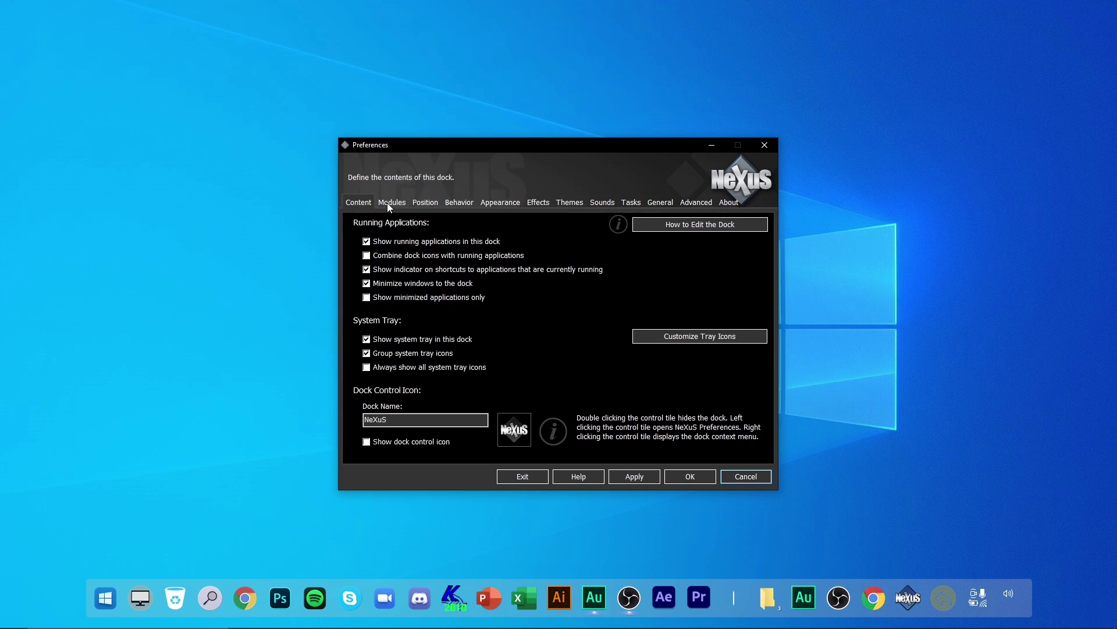
click(387, 203)
click(424, 202)
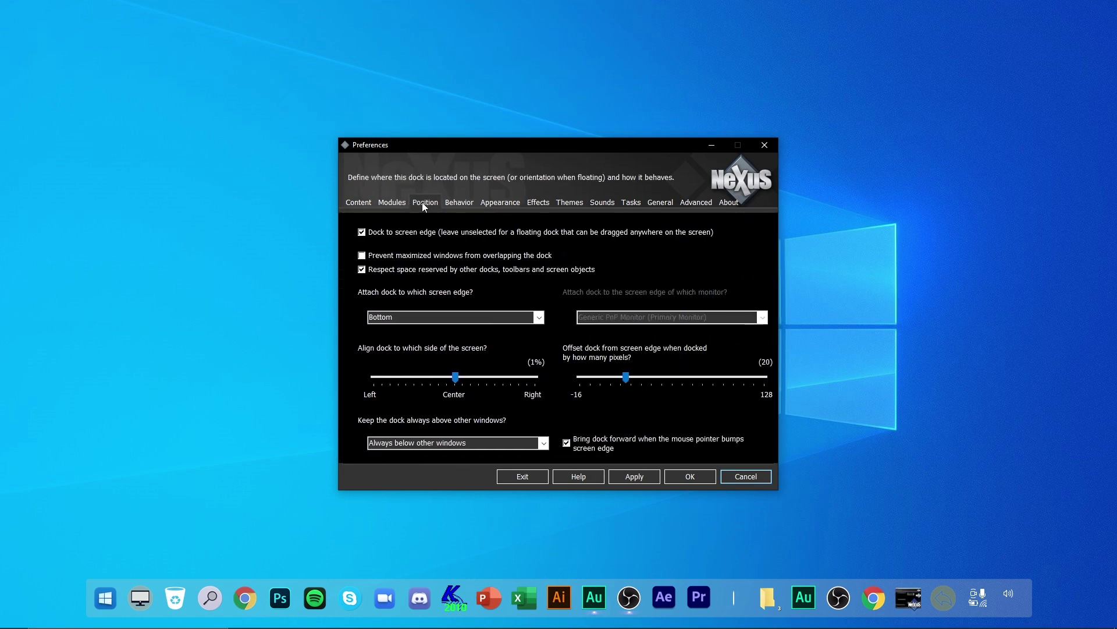
click(458, 203)
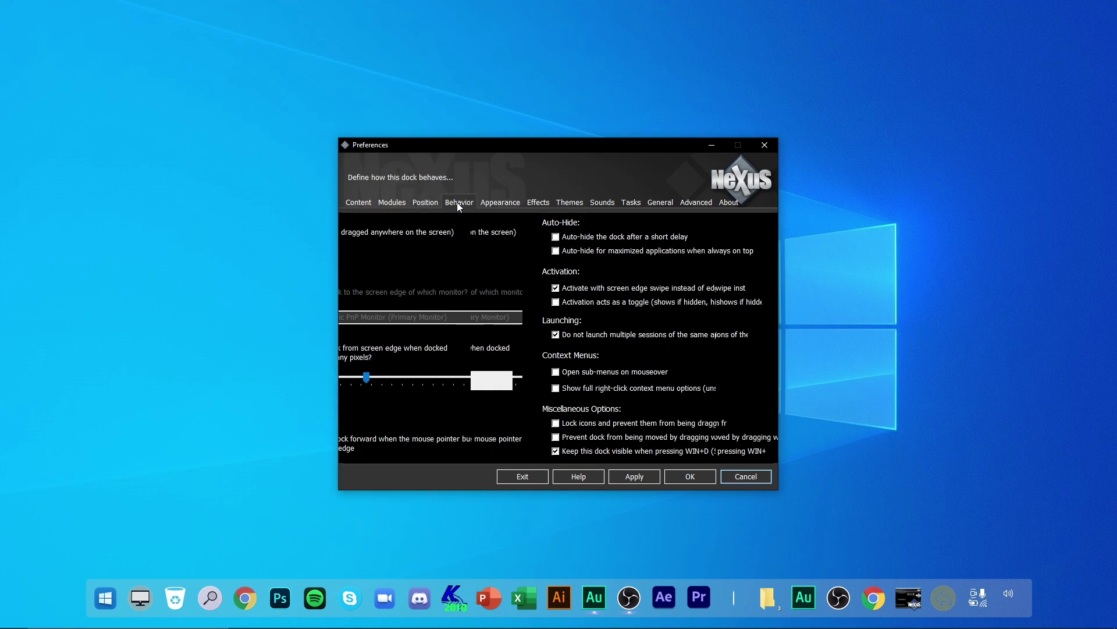
Reduce the dock icon size to 33 pixels in the appearance settings, apply it and refresh the desktop.
click(502, 203)
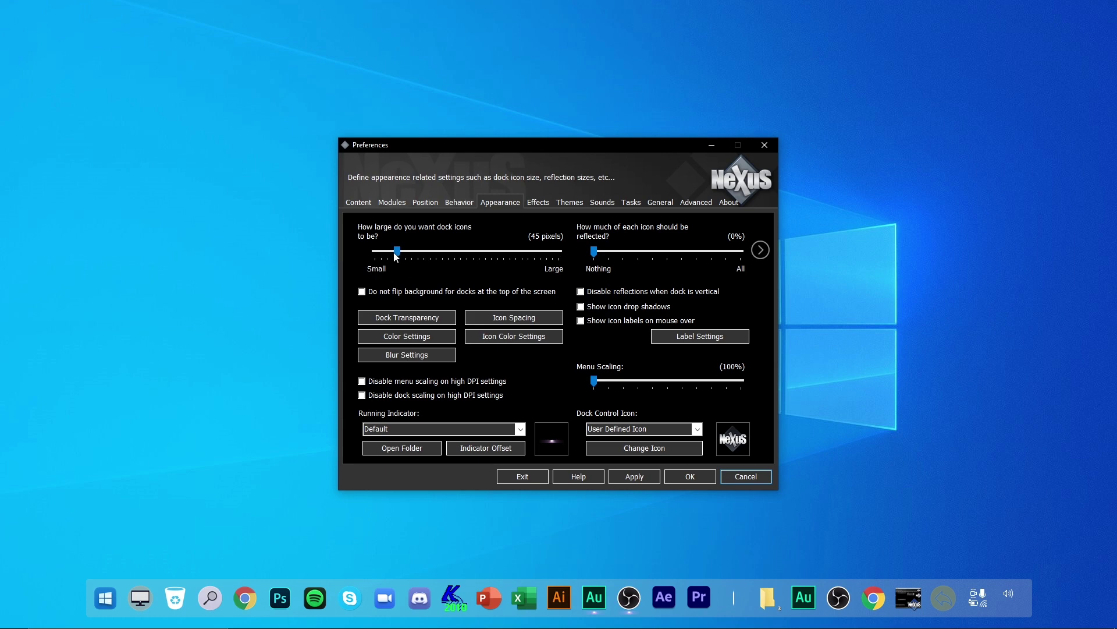
drag(396, 252, 386, 251)
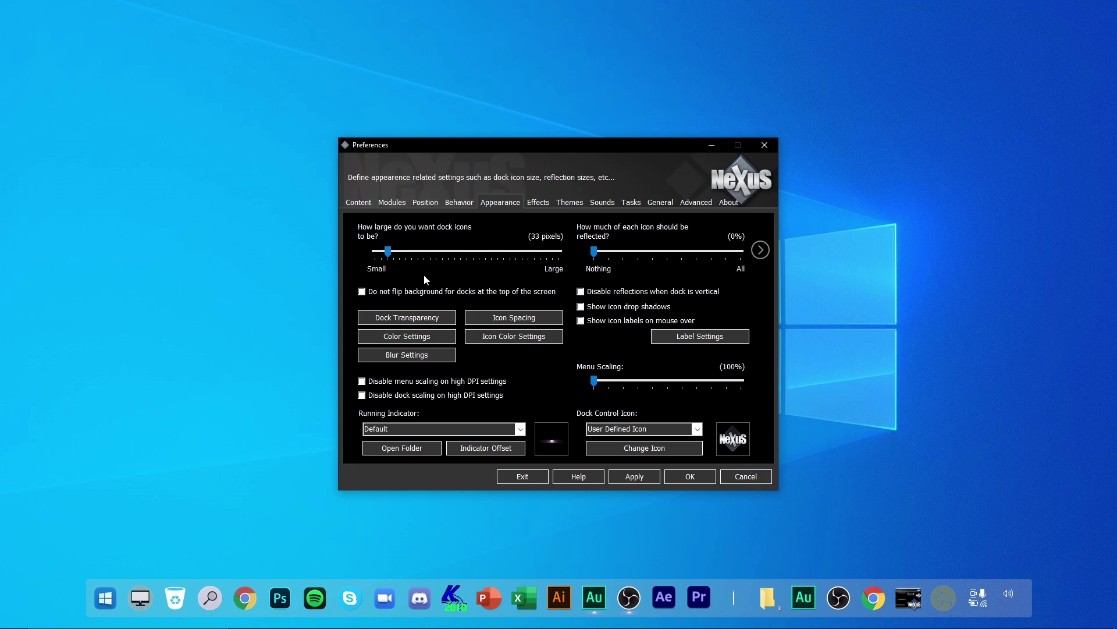
click(635, 476)
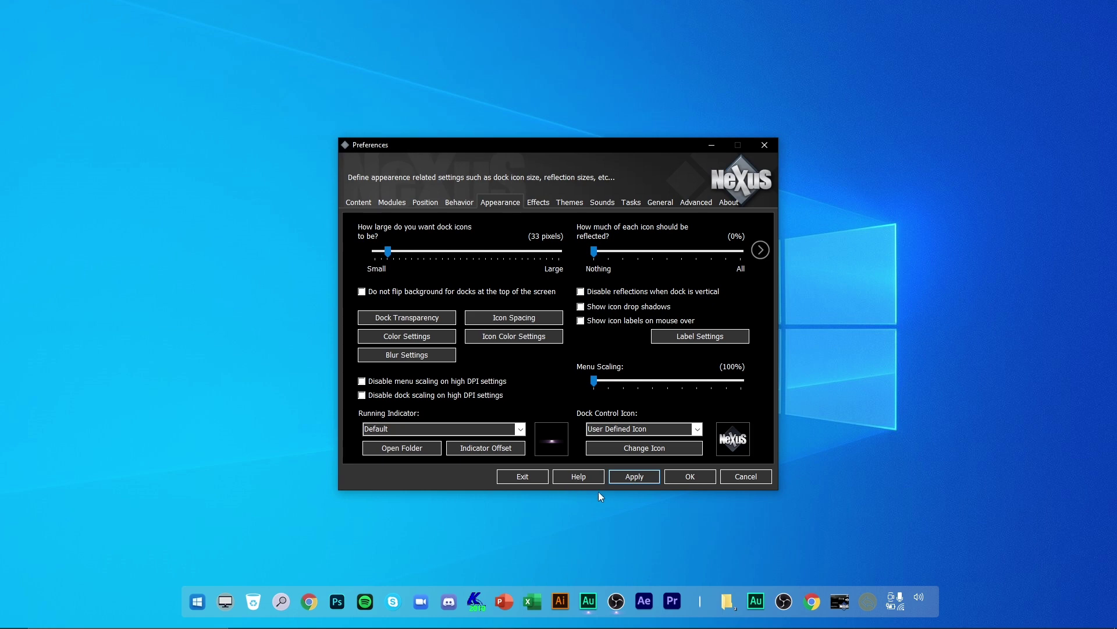
click(679, 476)
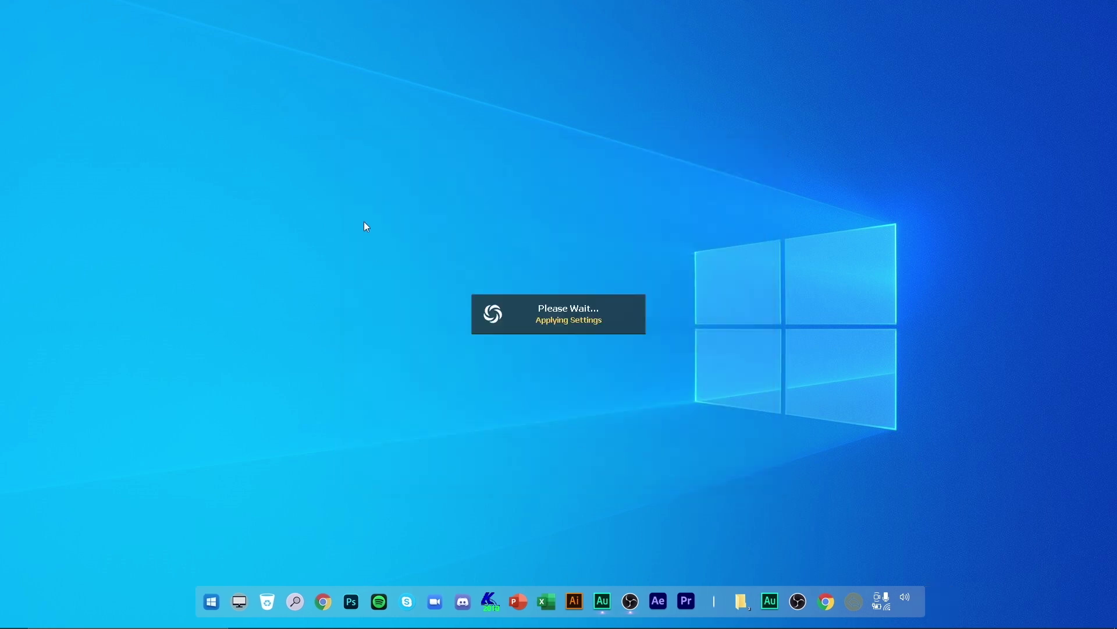
right_click(364, 221)
click(389, 257)
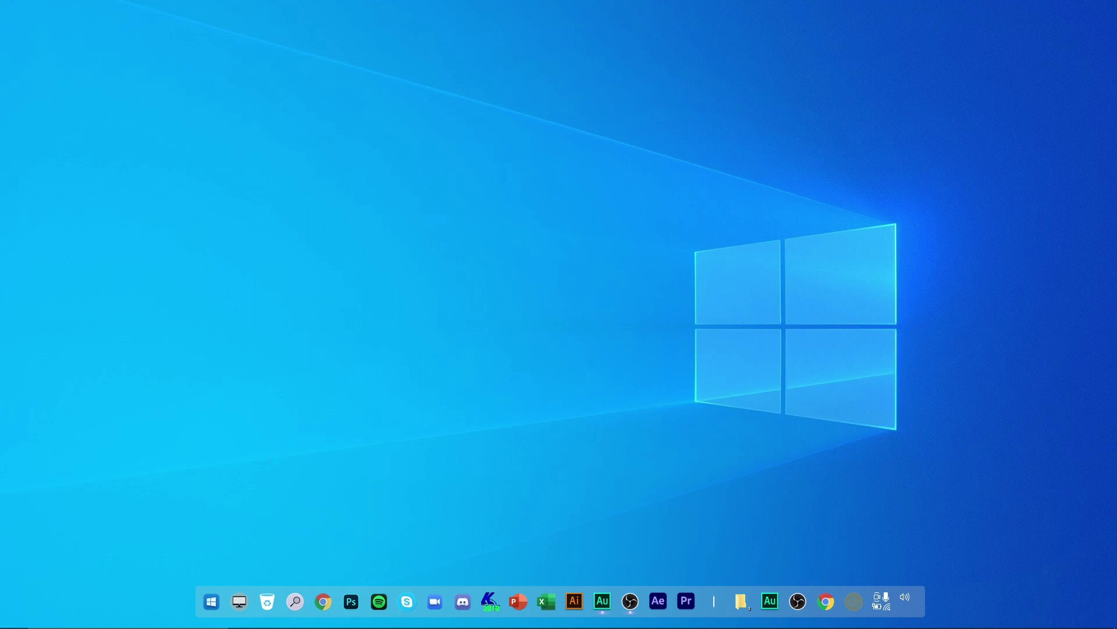
Install Rainmeter from Rainmeter-4.5.8.exe in Downloads, using English and the standard installation, and launch it on finishing.
mouse_move(356, 617)
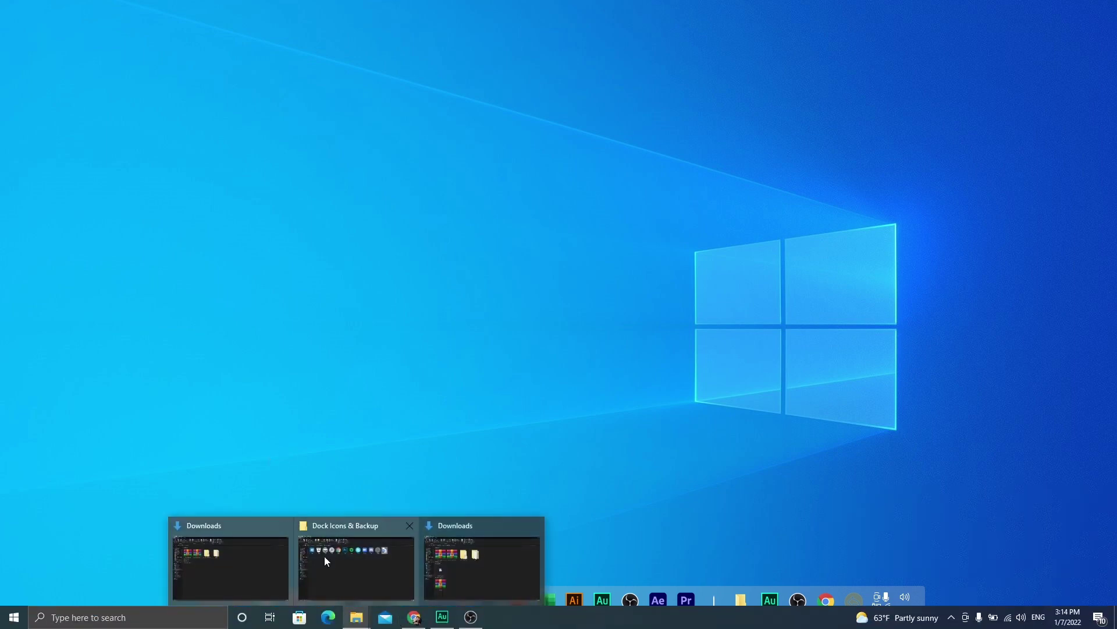
click(480, 554)
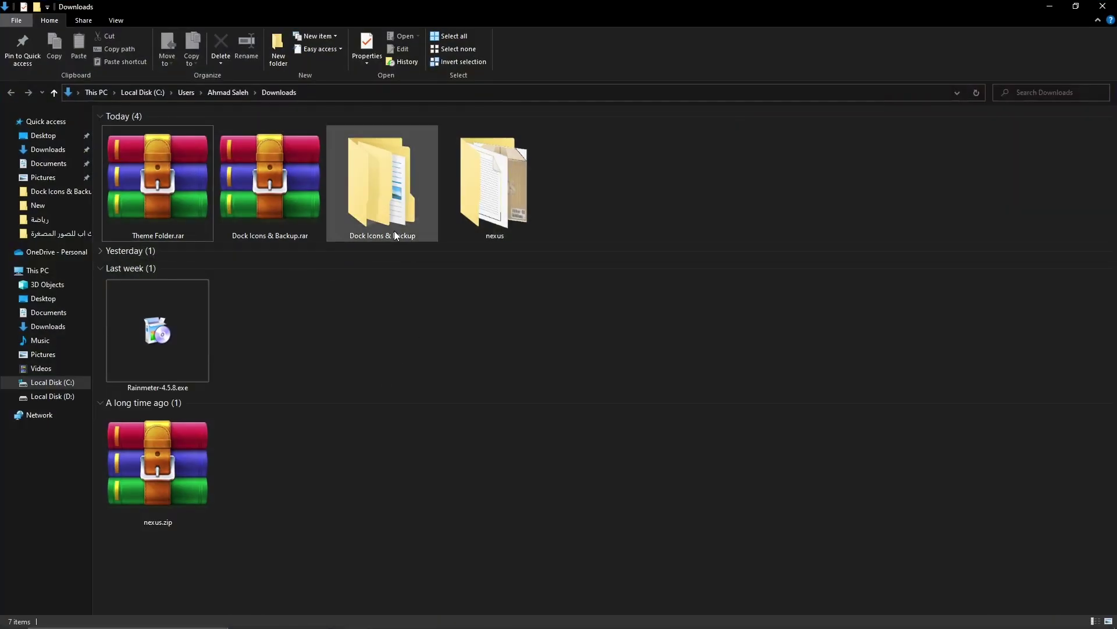
click(507, 210)
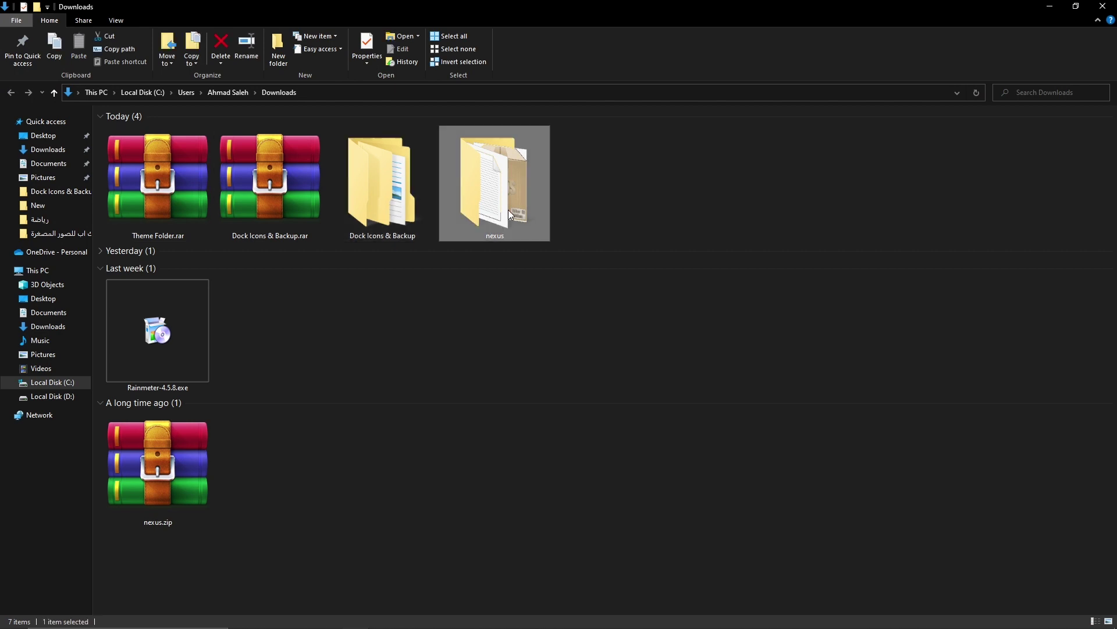
click(392, 179)
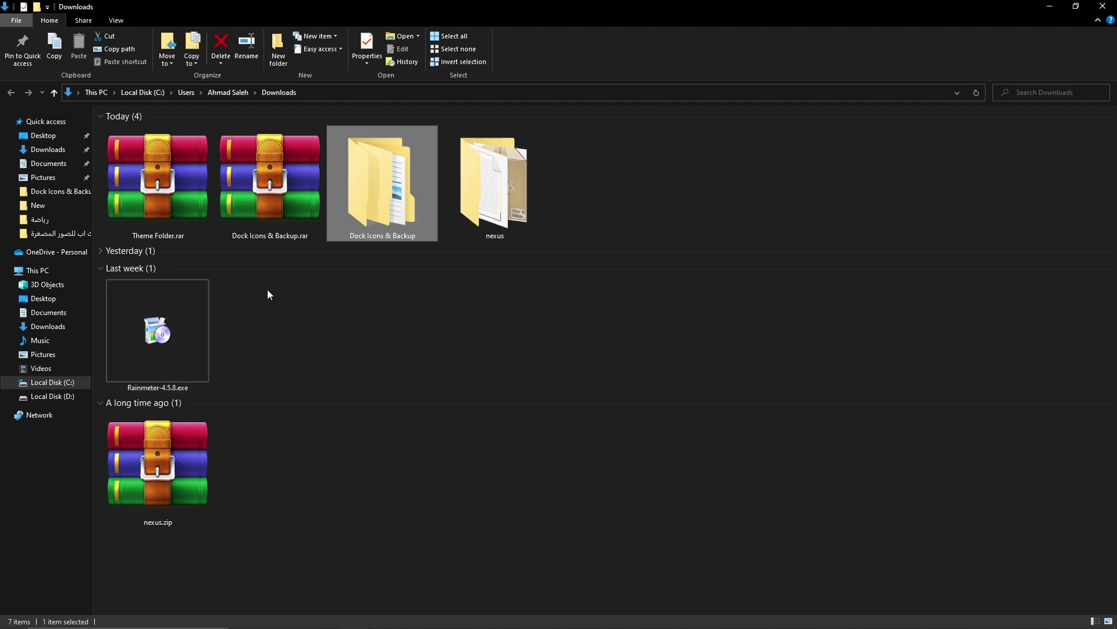
click(150, 354)
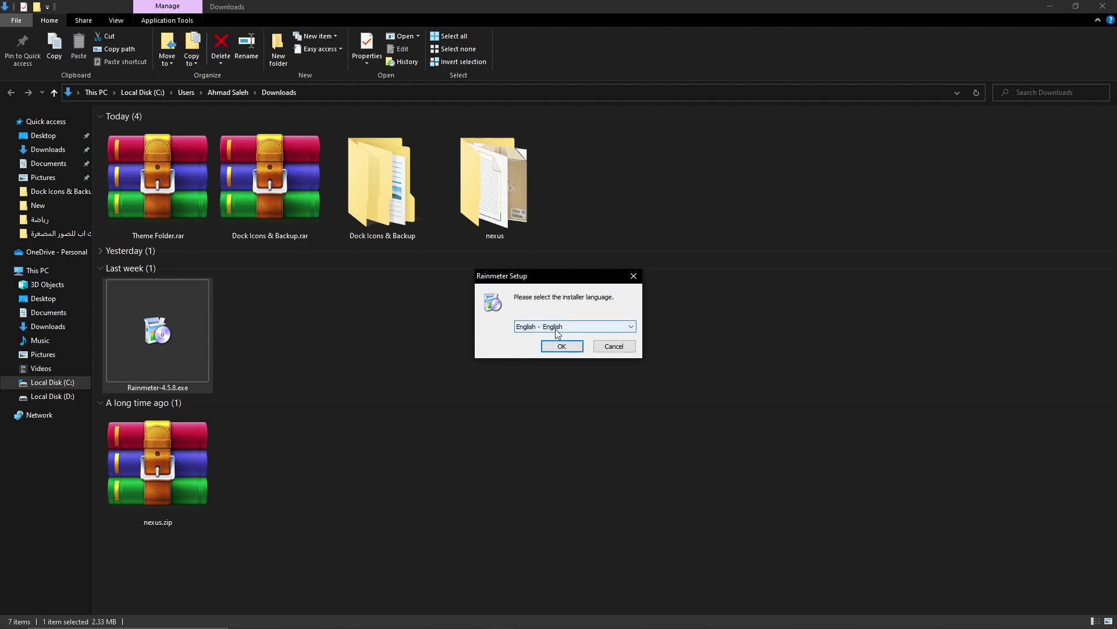
click(562, 346)
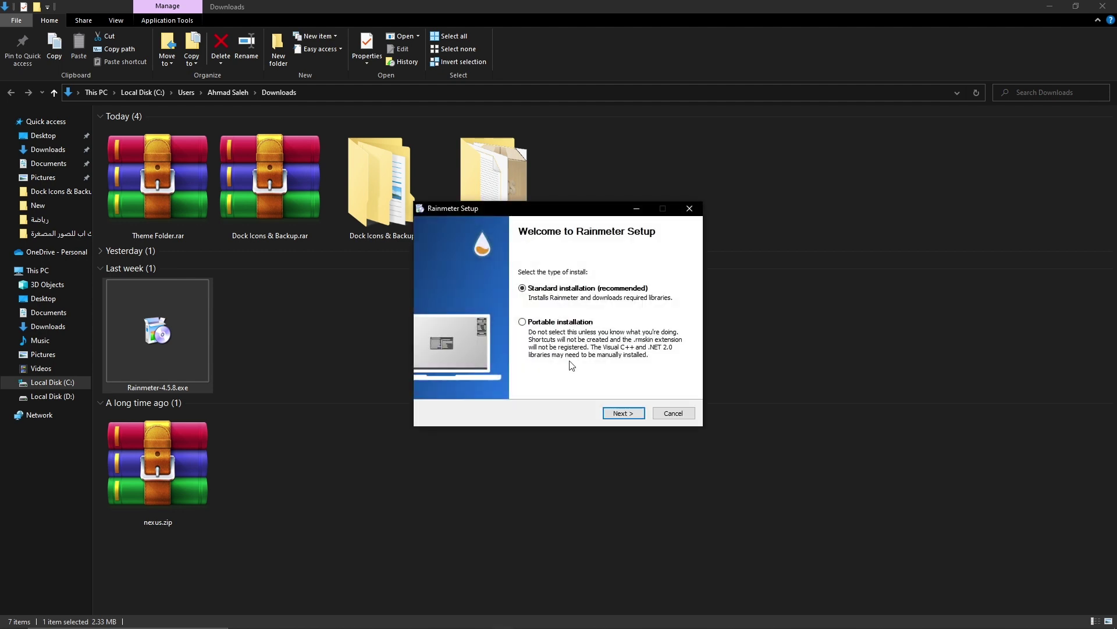
click(619, 415)
click(623, 413)
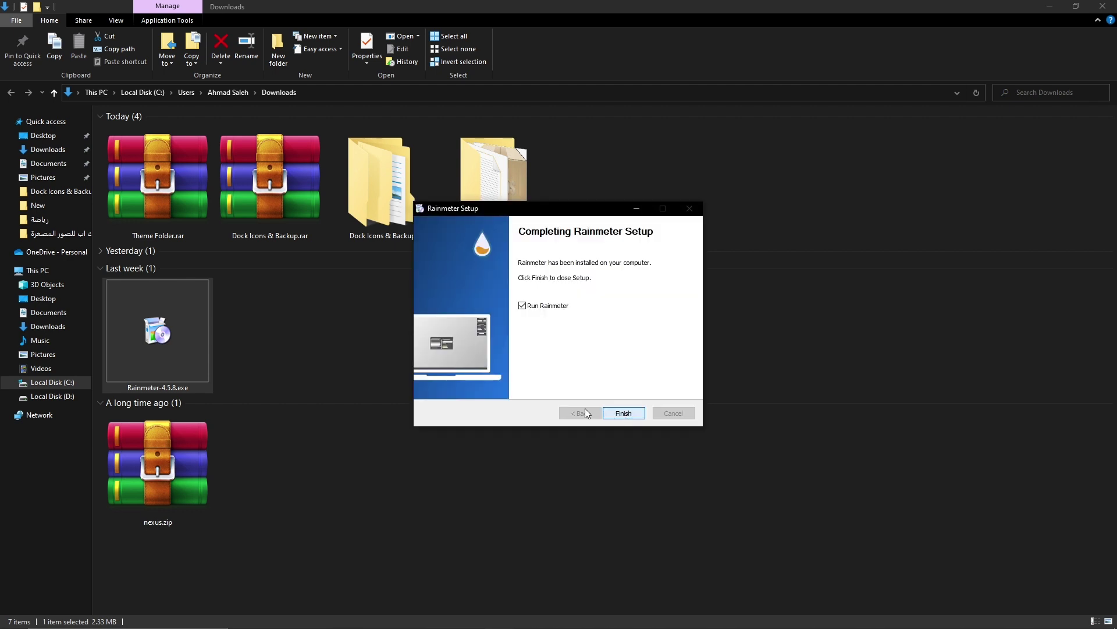
click(624, 413)
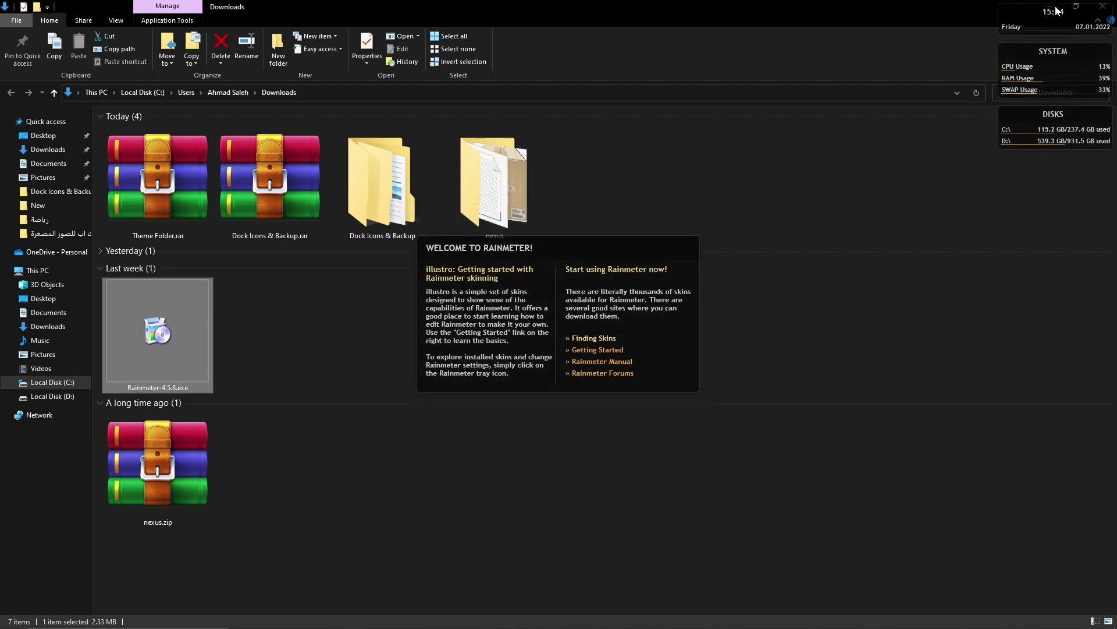
Move the Rainmeter clock skin slightly away from the screen corner and unload the welcome skin on the desktop.
drag(1032, 30, 1022, 43)
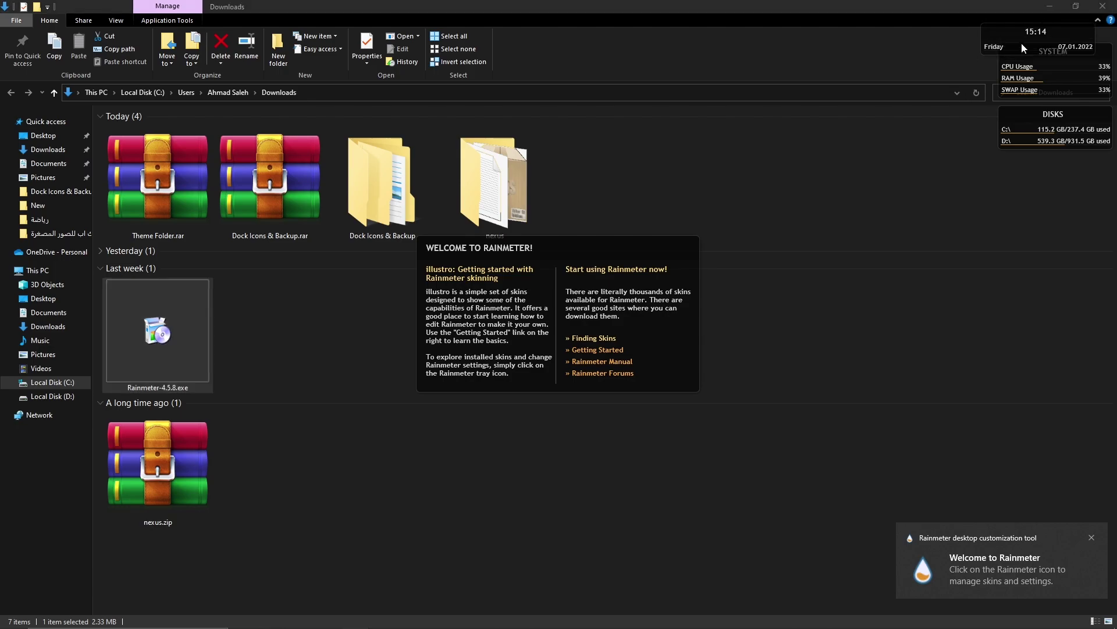
click(1048, 8)
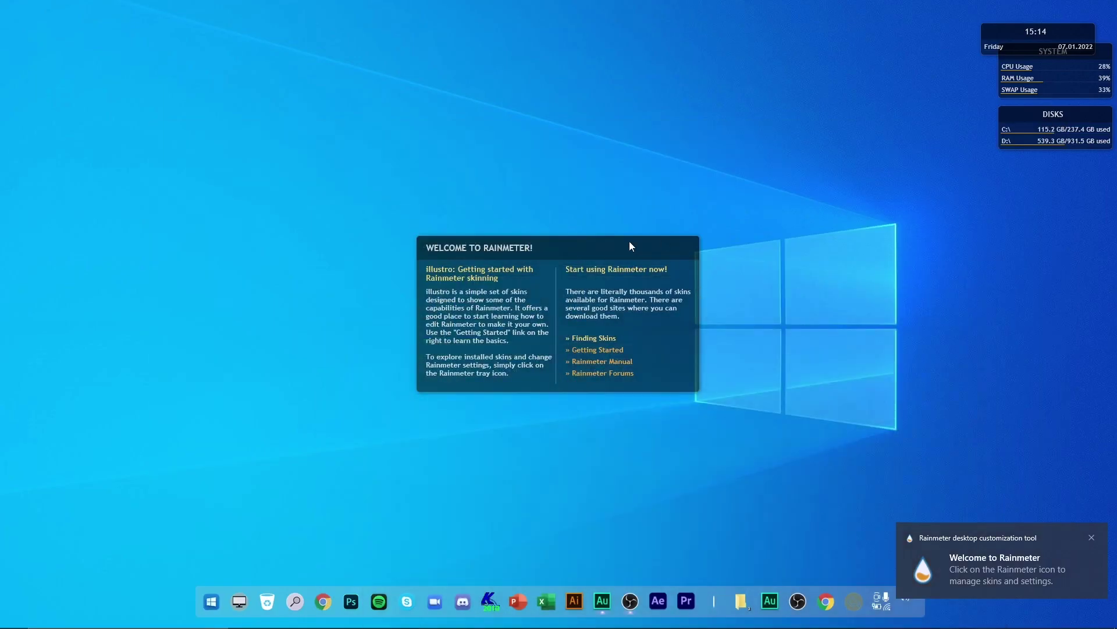
right_click(540, 240)
click(567, 376)
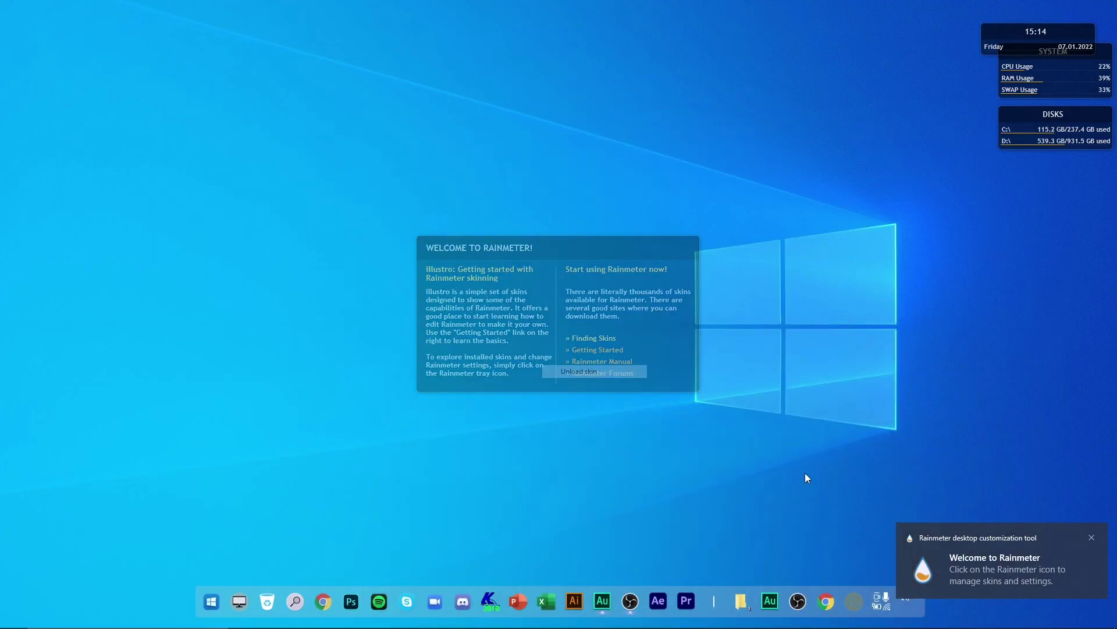
Unload the illustro Clock, System and Disk skins from the desktop.
right_click(1034, 27)
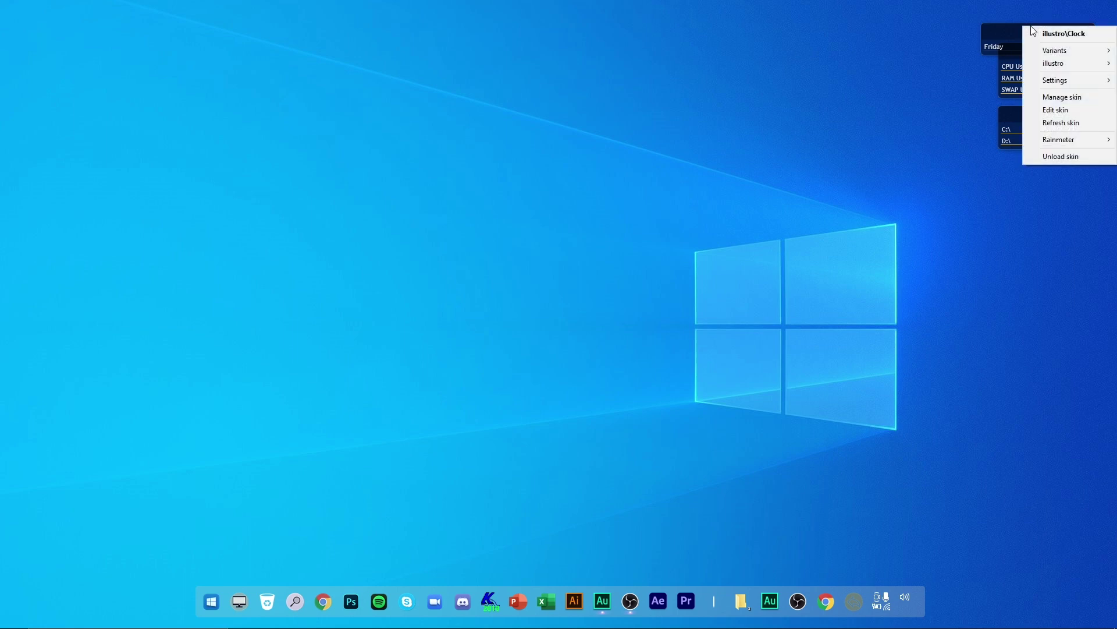
click(1049, 157)
right_click(1026, 56)
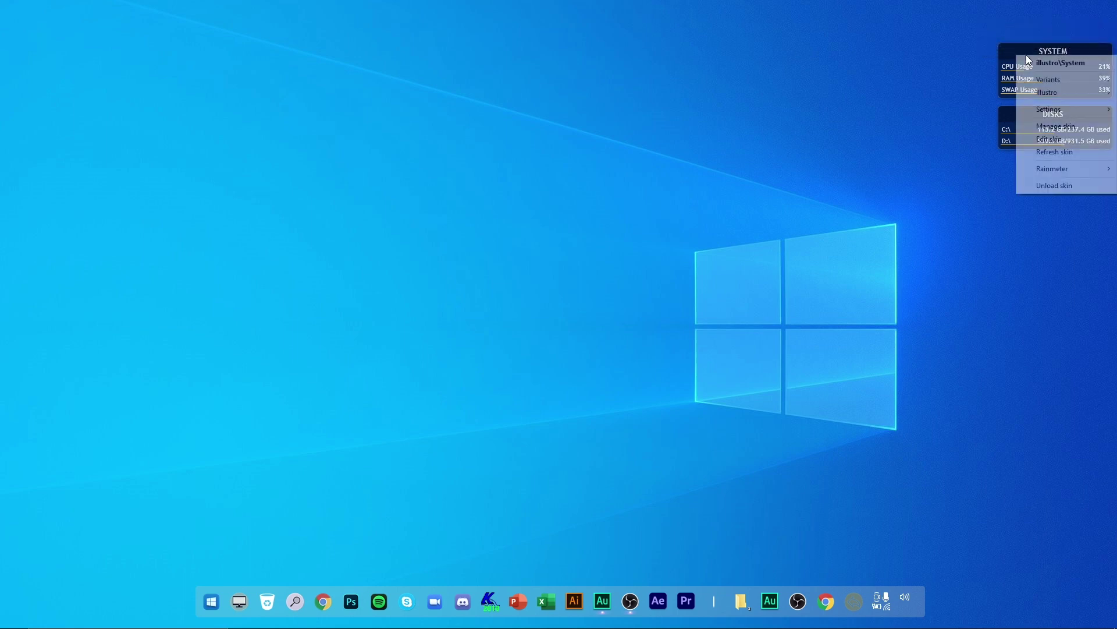
click(1045, 185)
right_click(1032, 112)
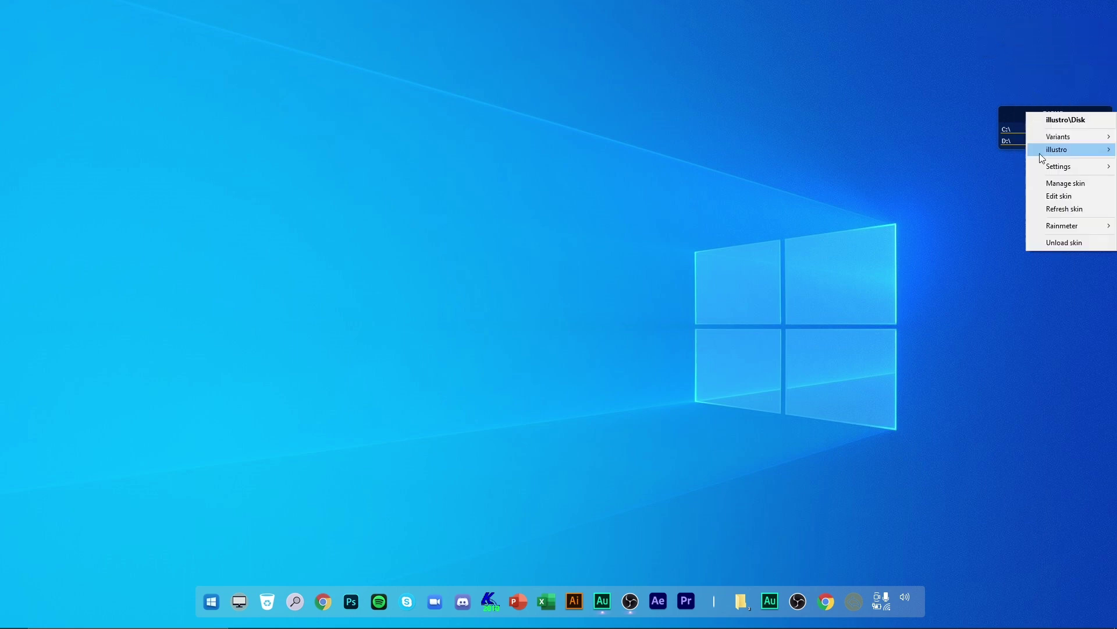
click(1037, 243)
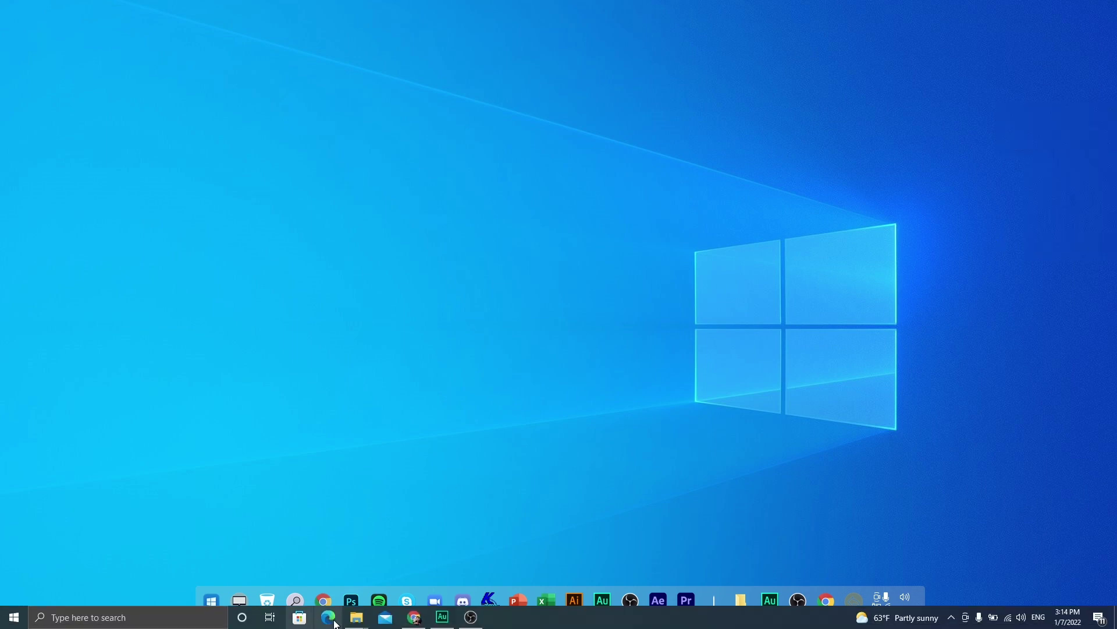
Extract Theme Folder.rar in Downloads into its own Theme Folder.
mouse_move(356, 618)
click(465, 570)
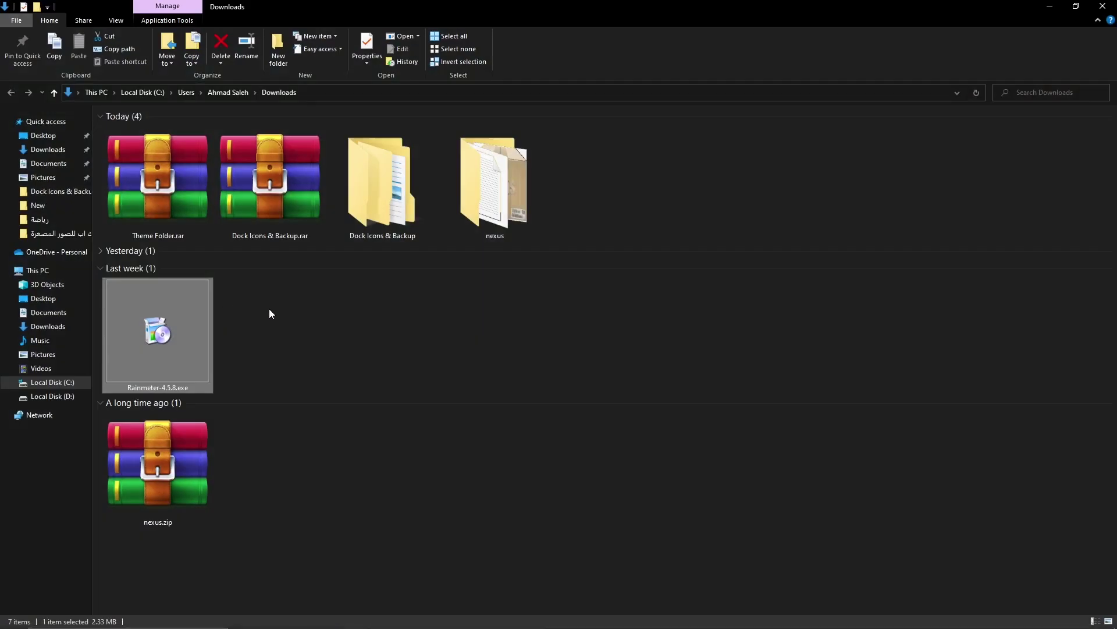
click(153, 206)
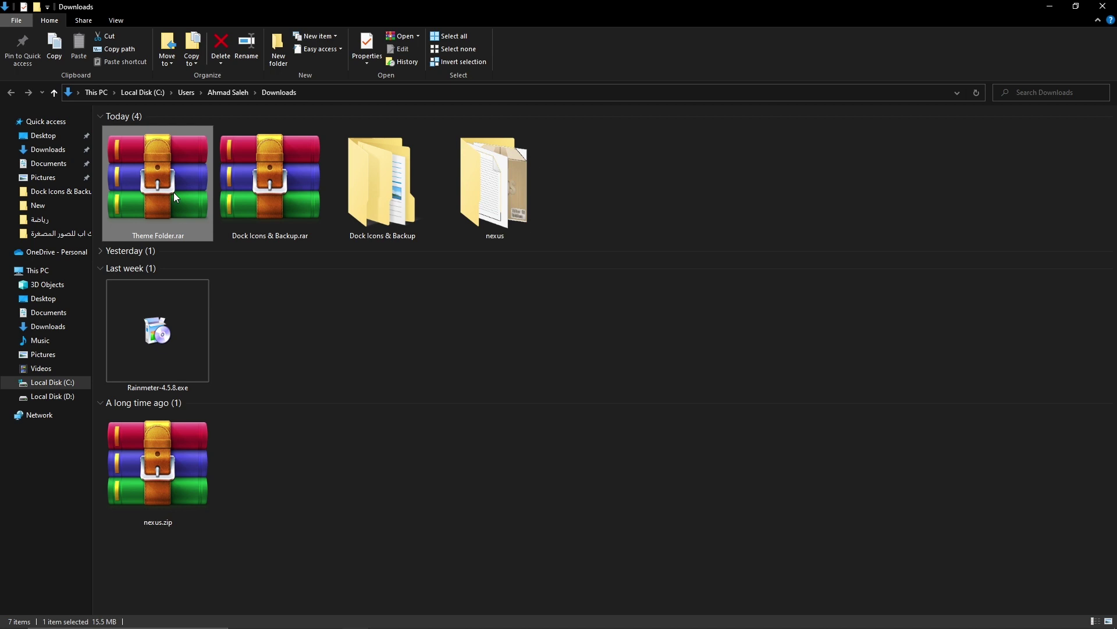
right_click(174, 193)
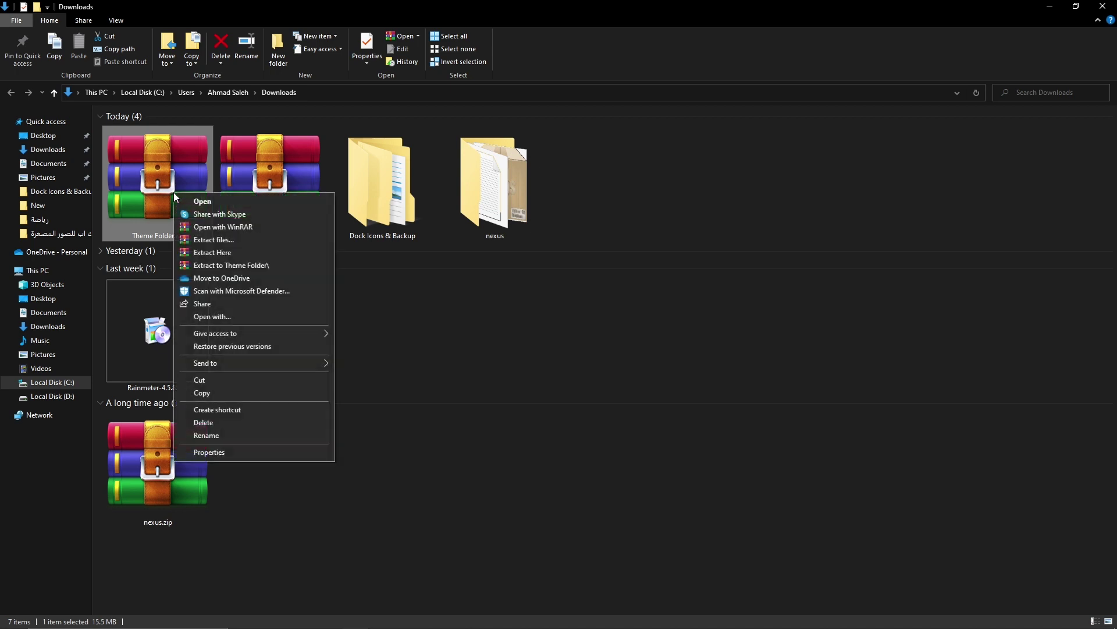
click(198, 266)
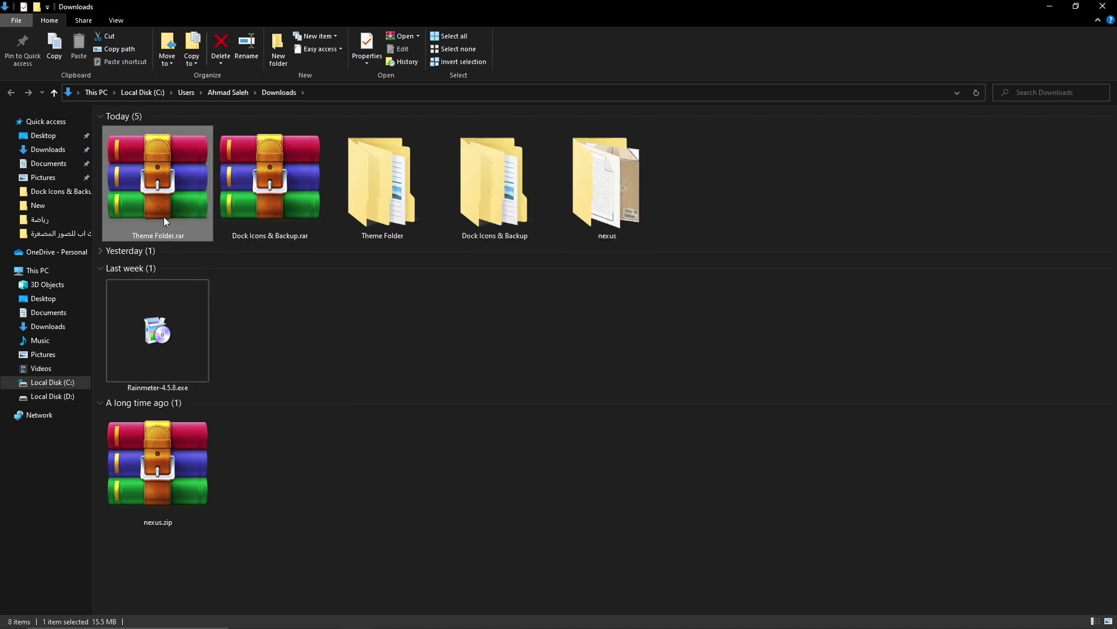
Open the nested Theme Folder inside the extracted folder and display its contents as extra large icons.
double_click(418, 231)
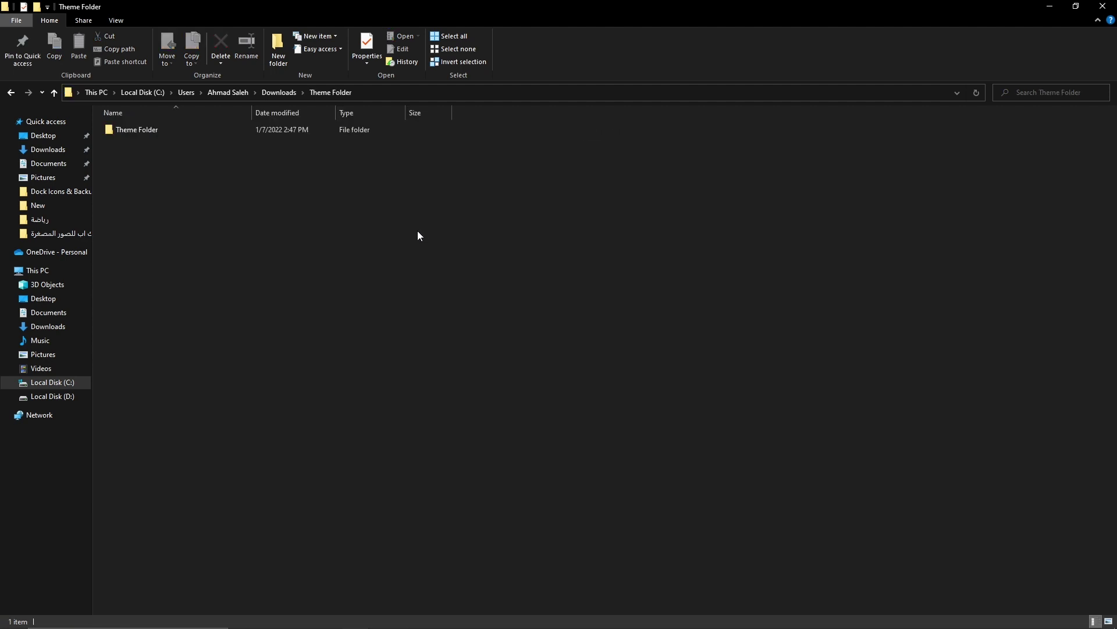
double_click(152, 130)
right_click(210, 244)
mouse_move(247, 254)
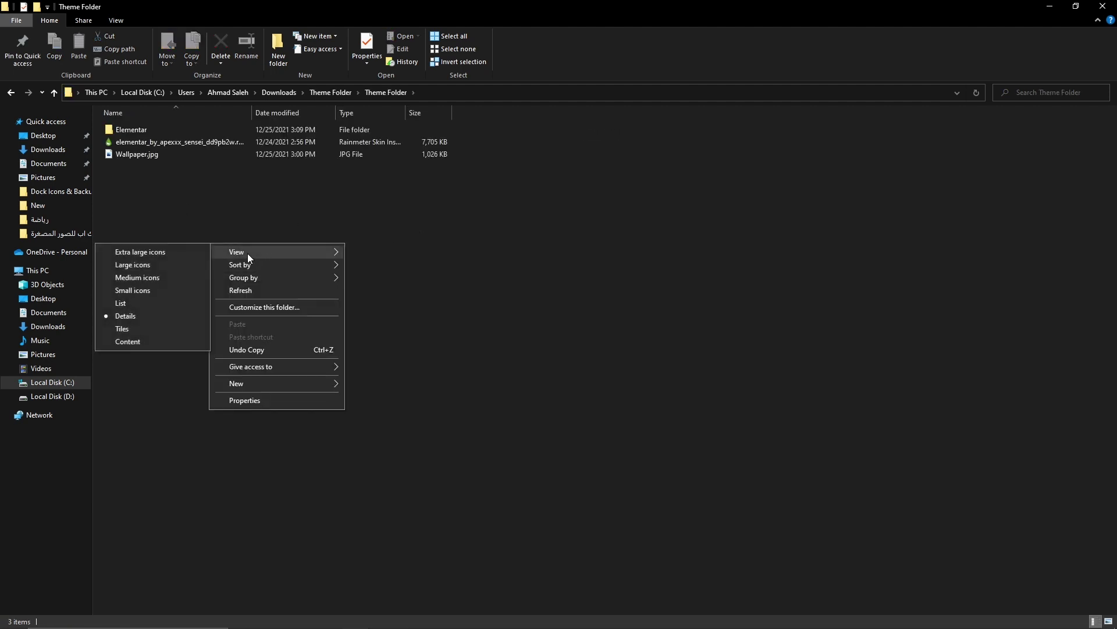
click(190, 252)
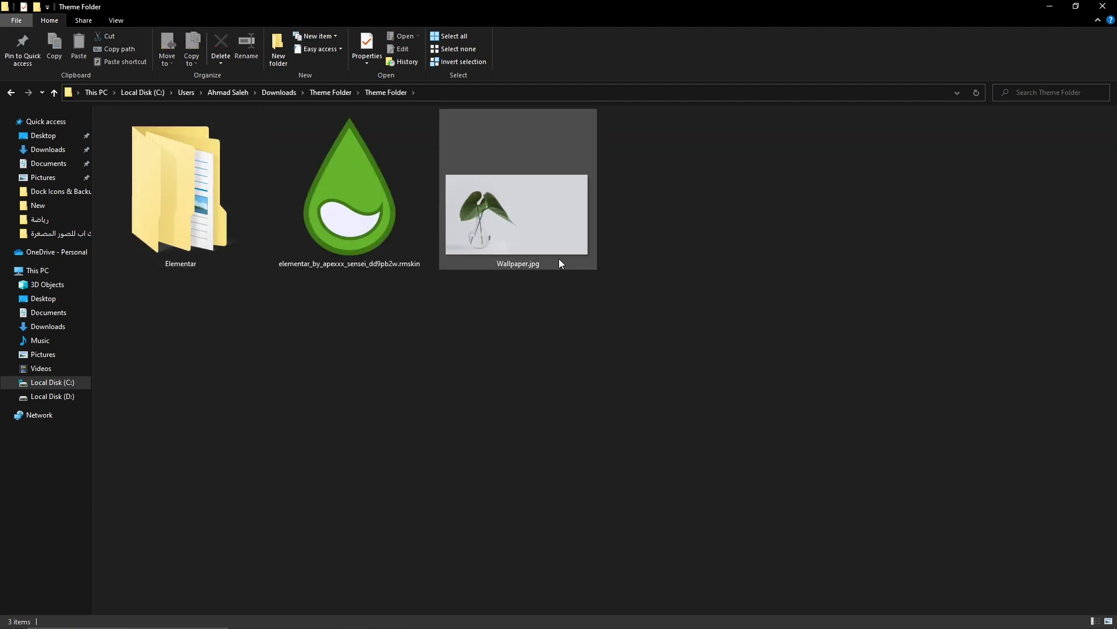
Set Wallpaper.jpg as the desktop background and minimize the folder window.
click(573, 238)
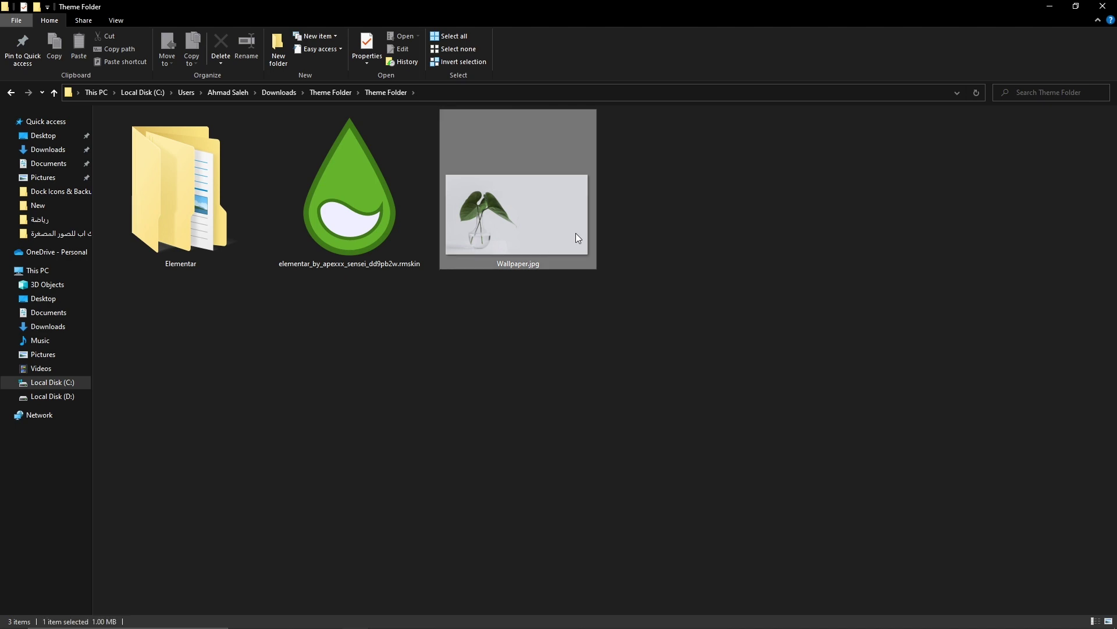
right_click(531, 212)
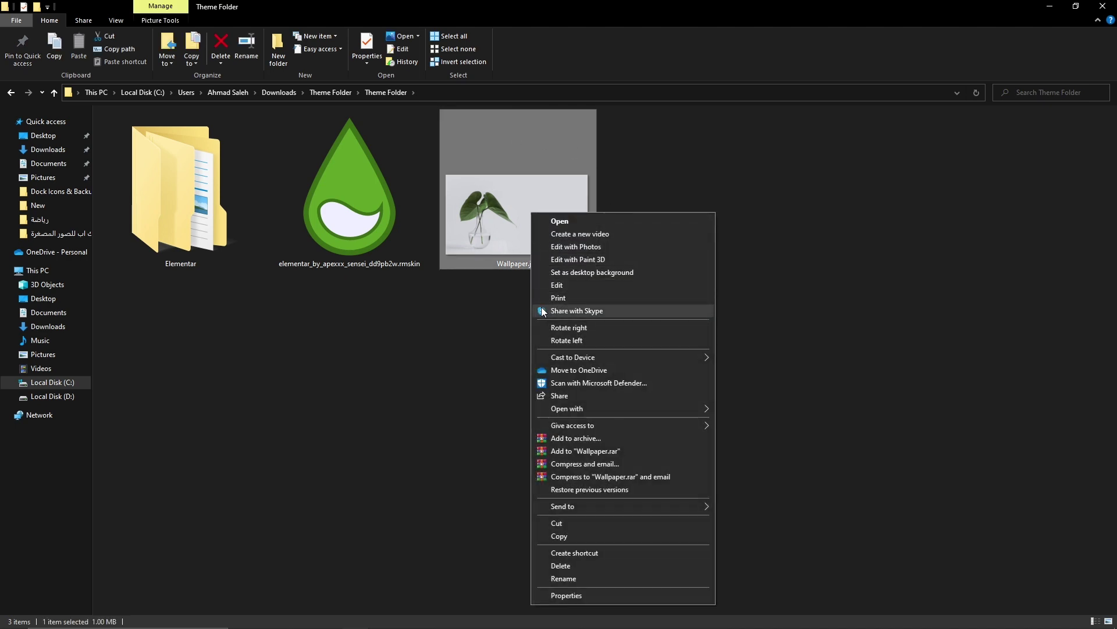
click(570, 274)
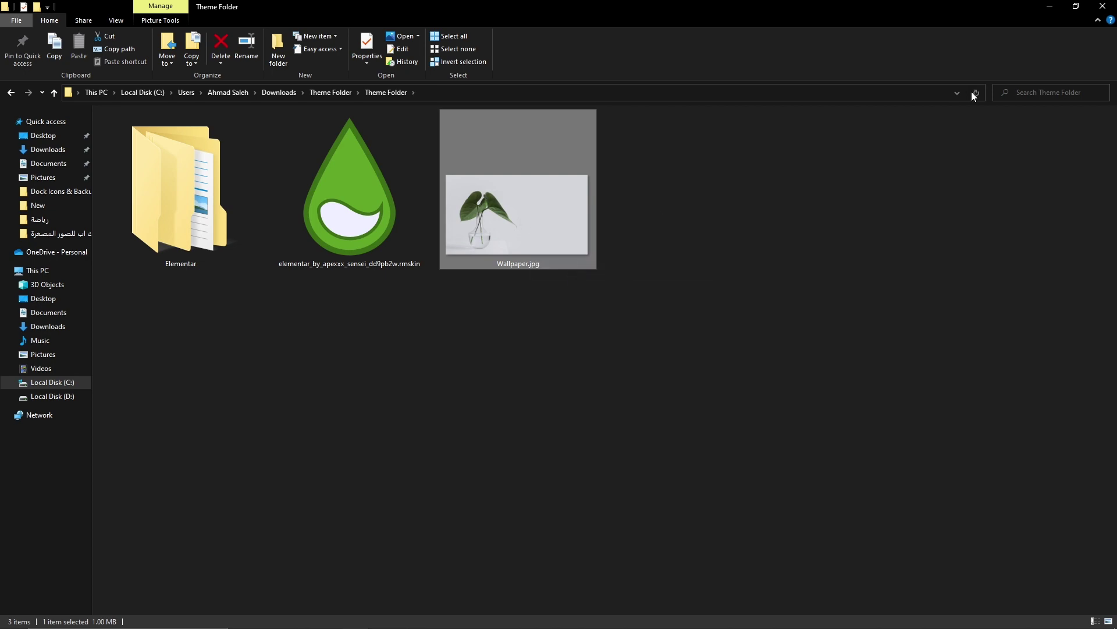
click(1045, 10)
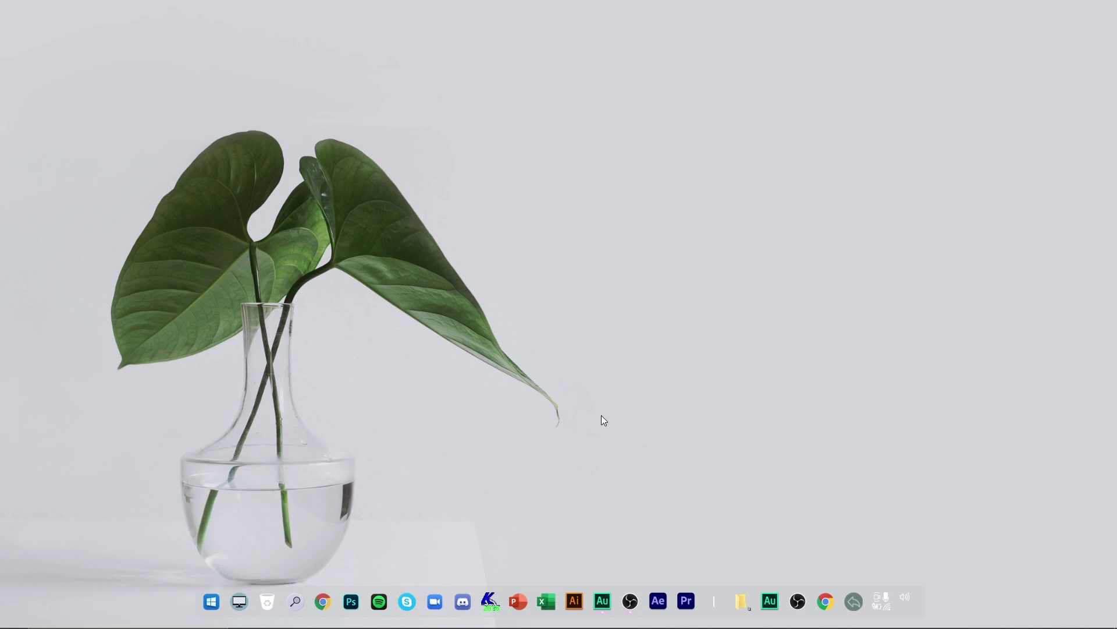
Install the Elementar skin package from the Theme Folder with its included layout applied.
mouse_move(356, 619)
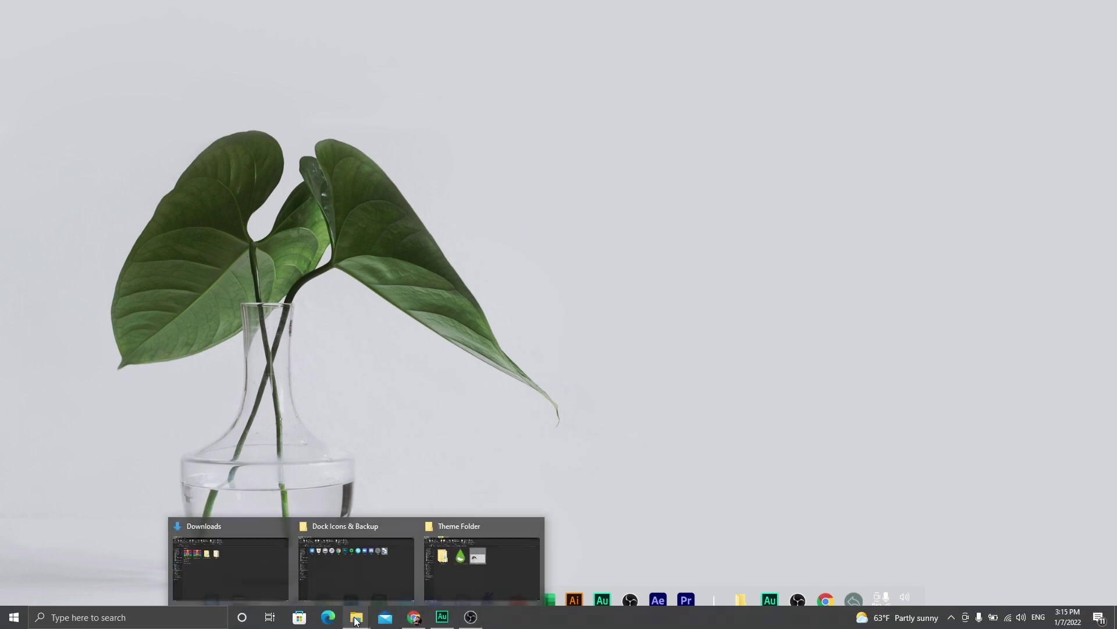
click(503, 536)
click(331, 225)
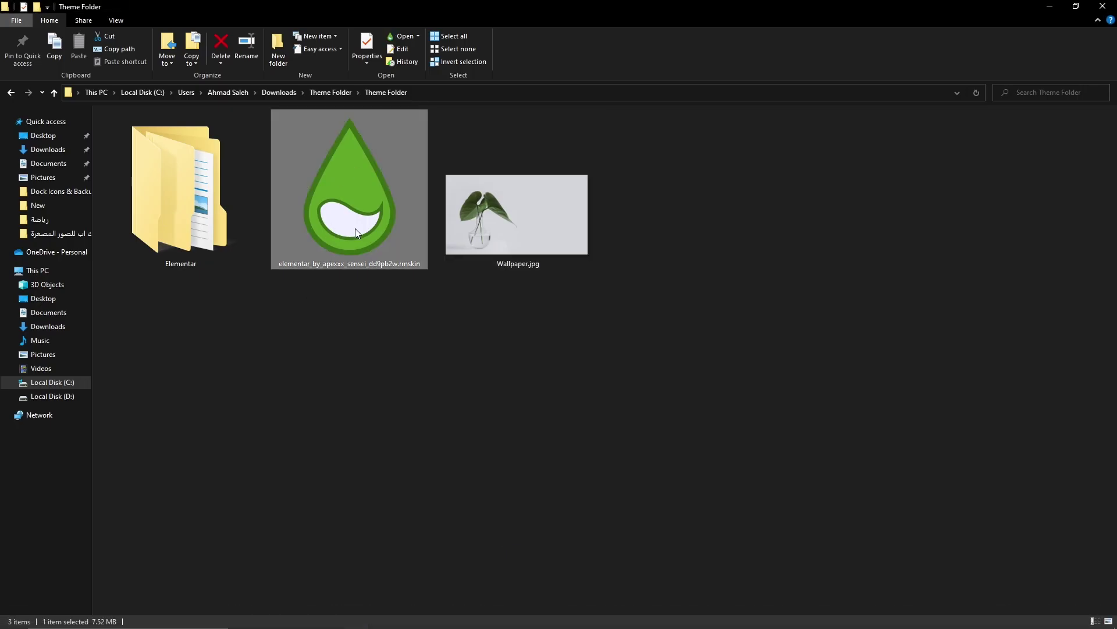
double_click(353, 233)
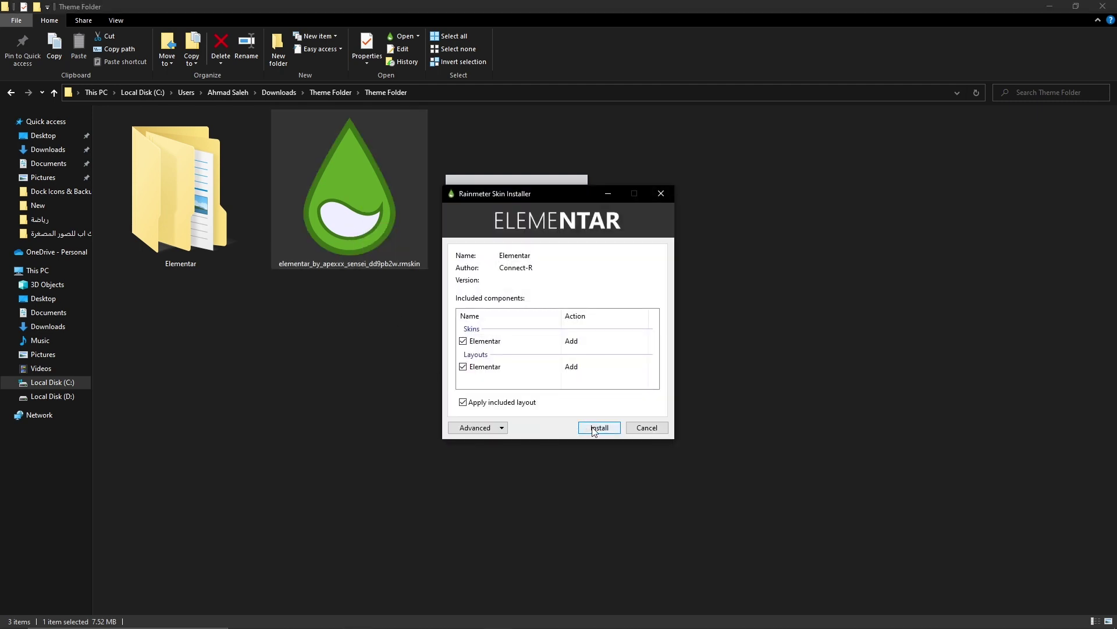
click(598, 428)
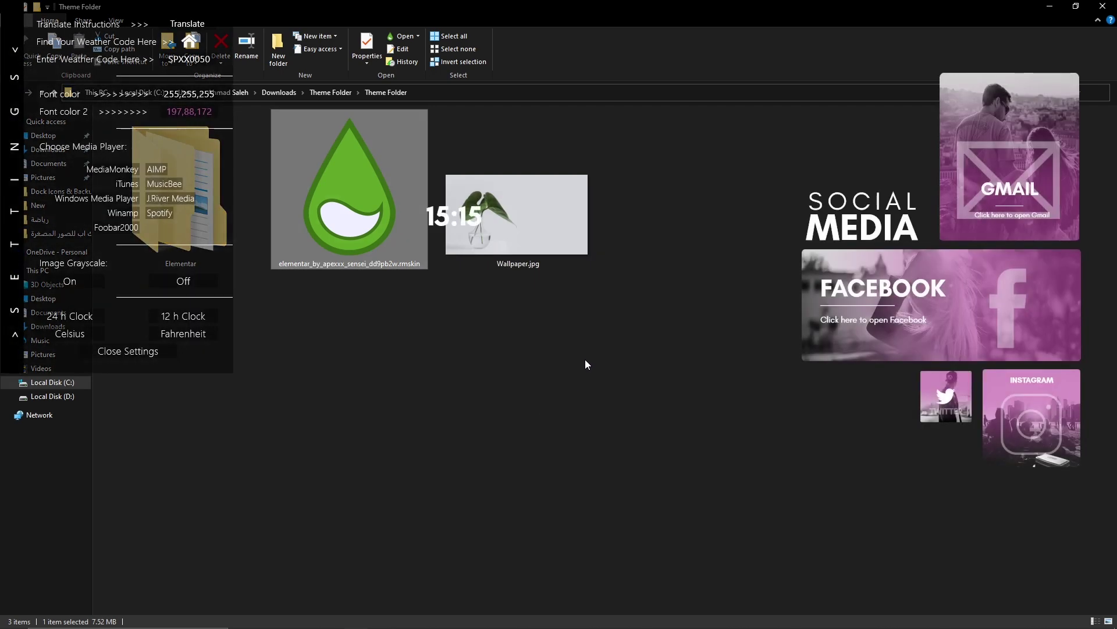
Unload the Elementar Settings skin from the desktop.
click(337, 307)
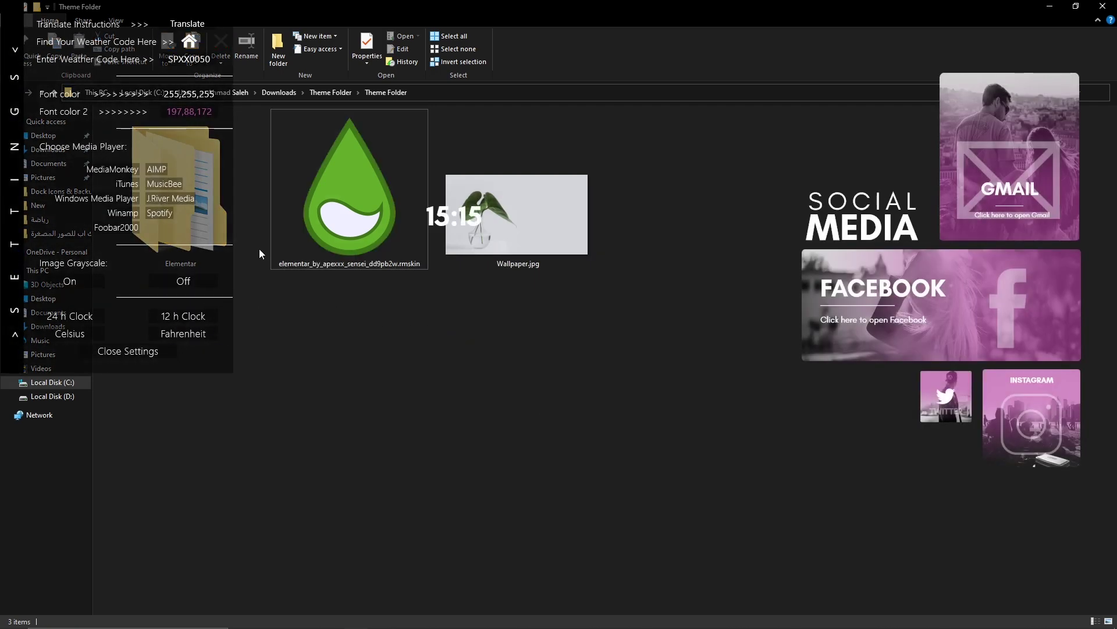
right_click(149, 352)
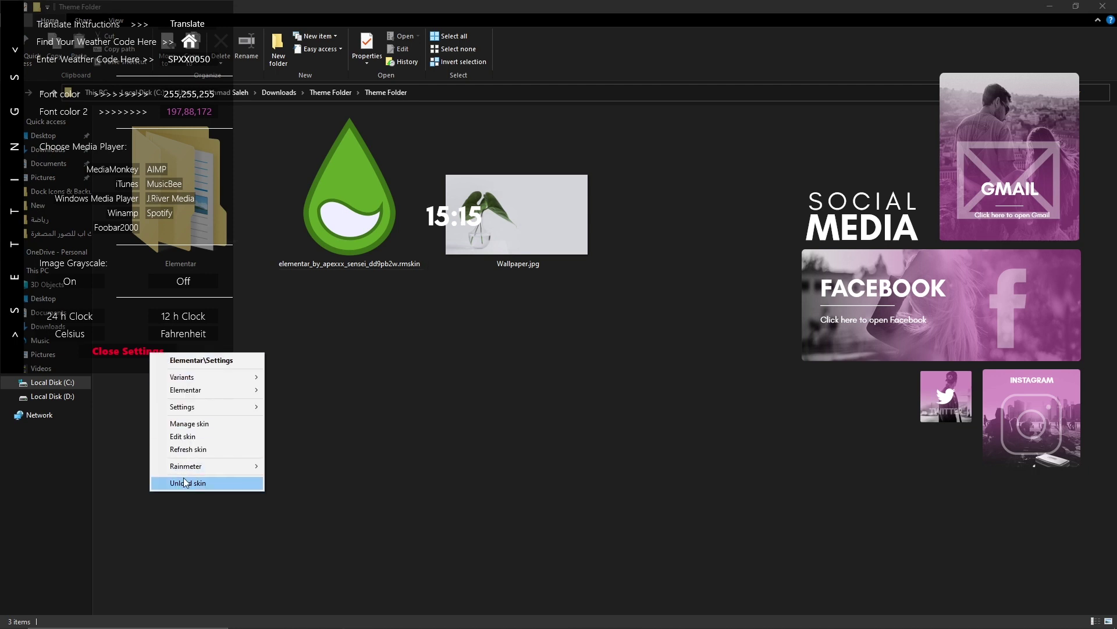
click(185, 482)
Copy the Elementar folder into Documents > Rainmeter > Skins, replacing existing files and skipping any that cannot be copied, and close the window.
right_click(179, 250)
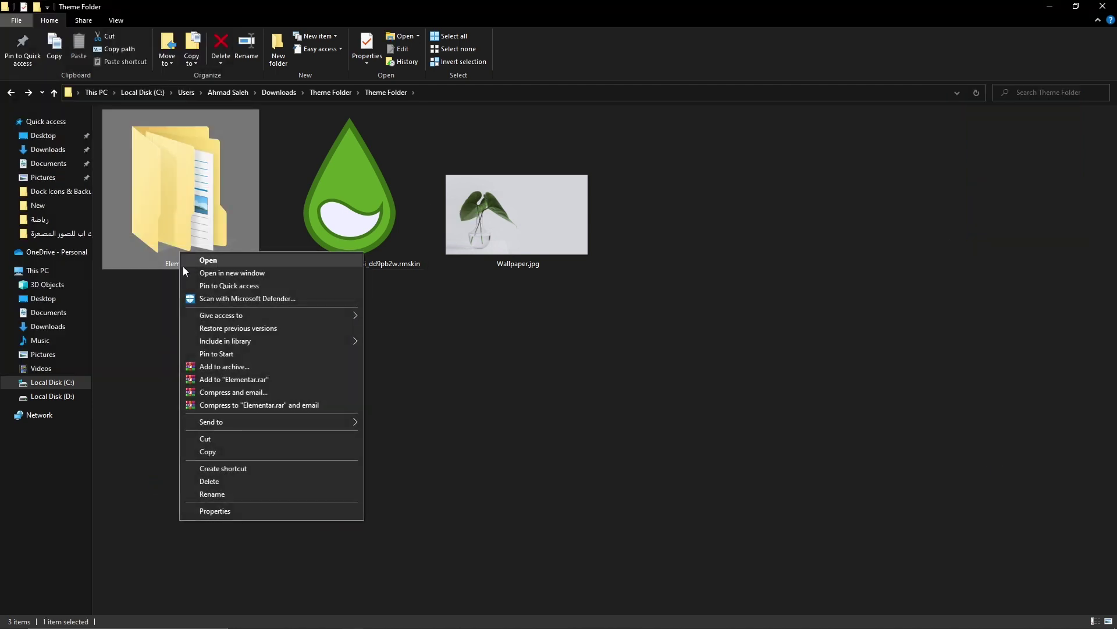
click(203, 453)
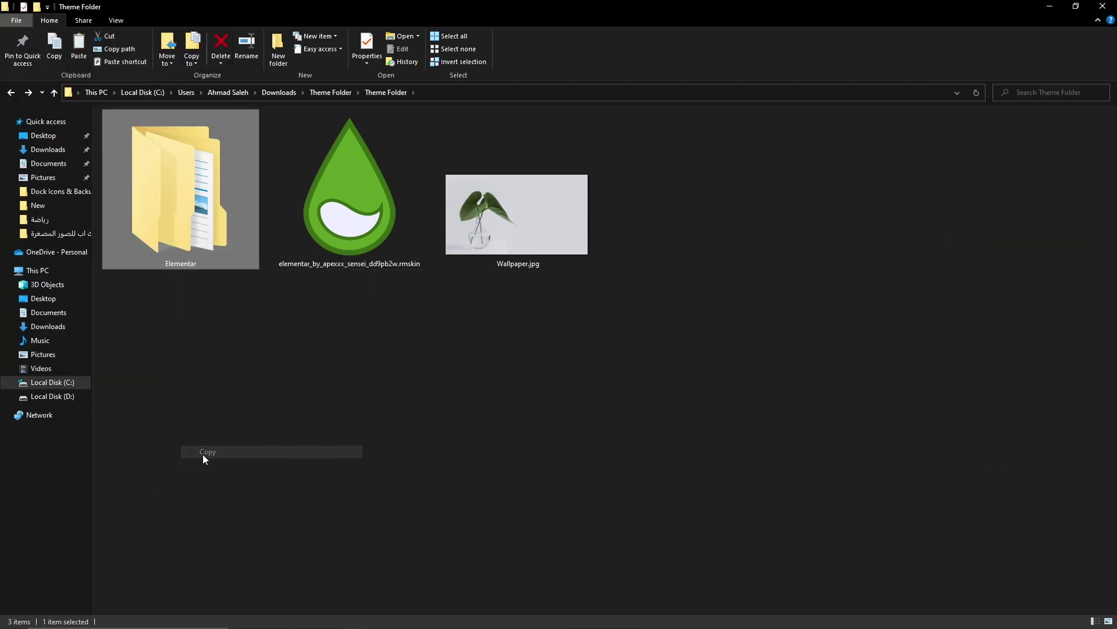
click(49, 314)
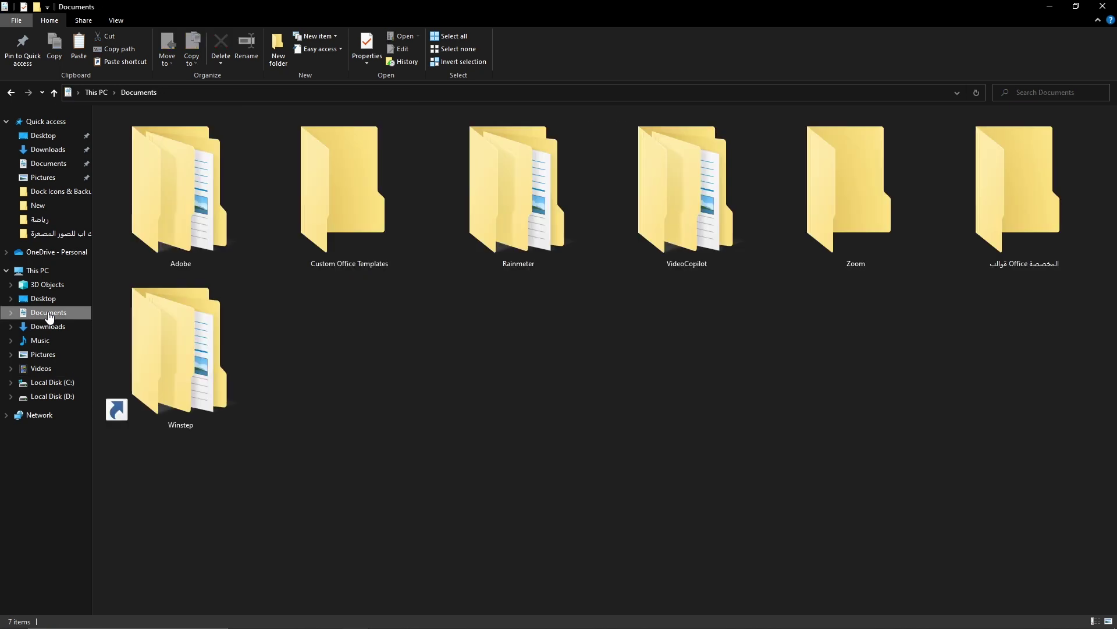
double_click(515, 231)
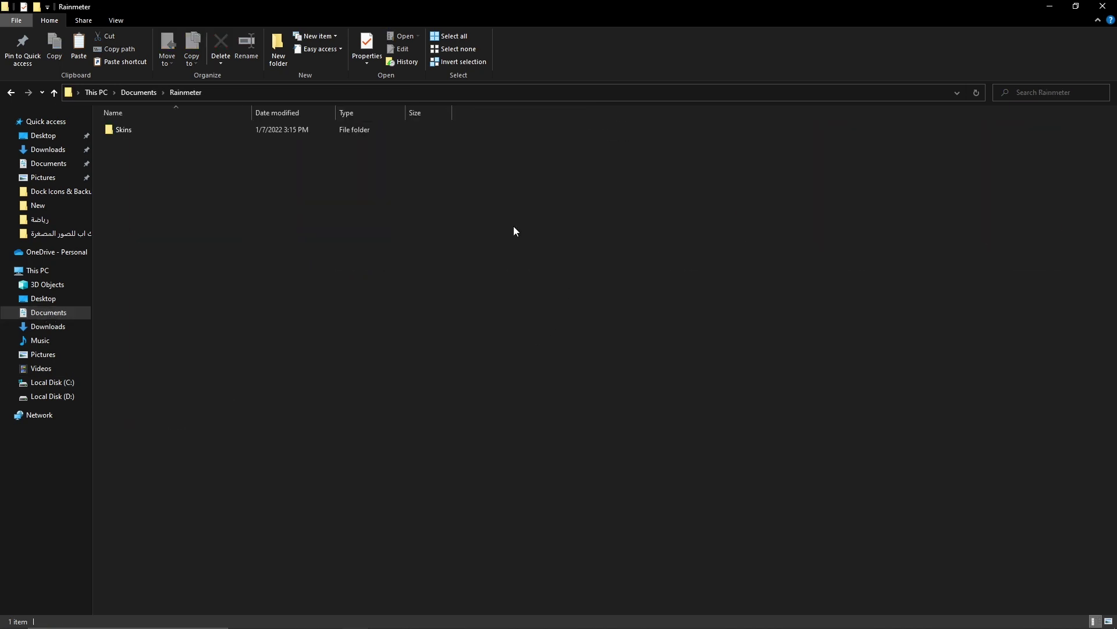
double_click(128, 132)
right_click(253, 252)
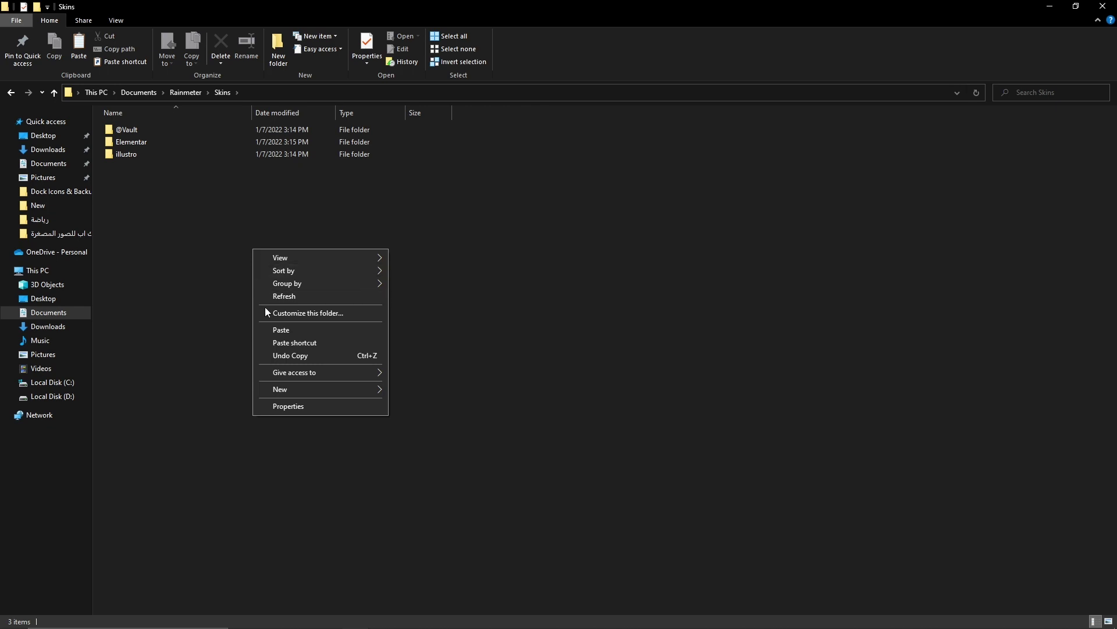
click(272, 330)
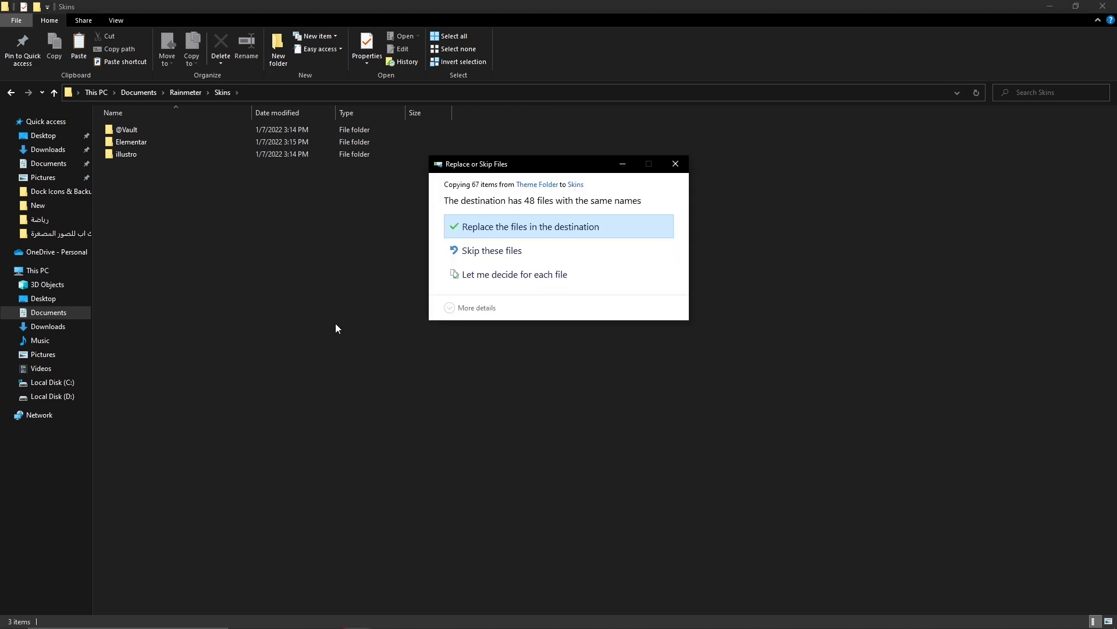
click(532, 231)
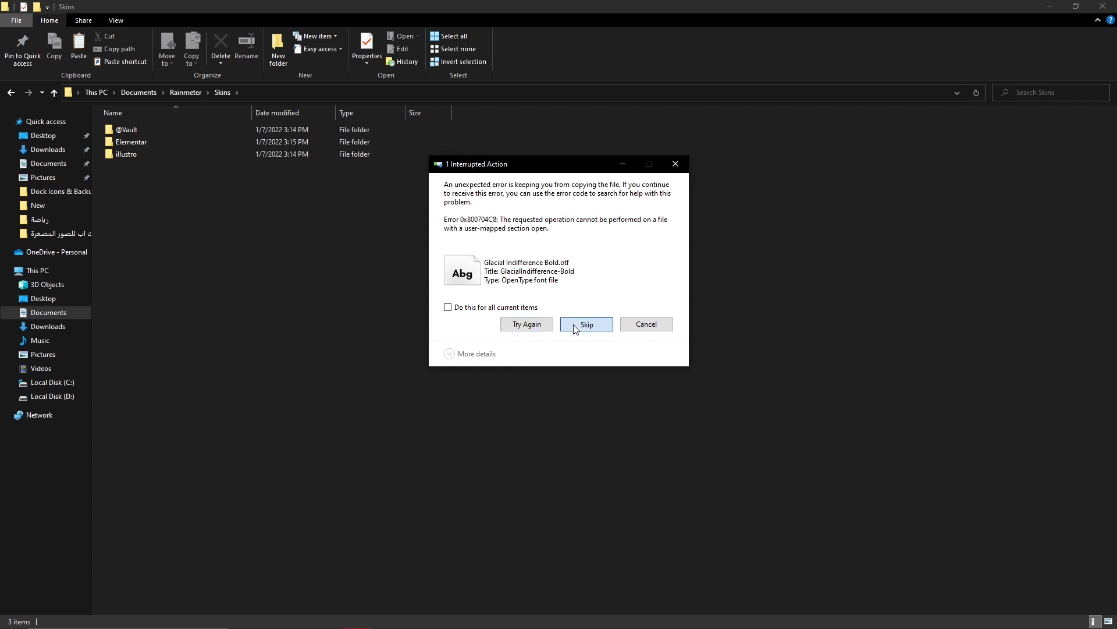
click(574, 324)
click(578, 326)
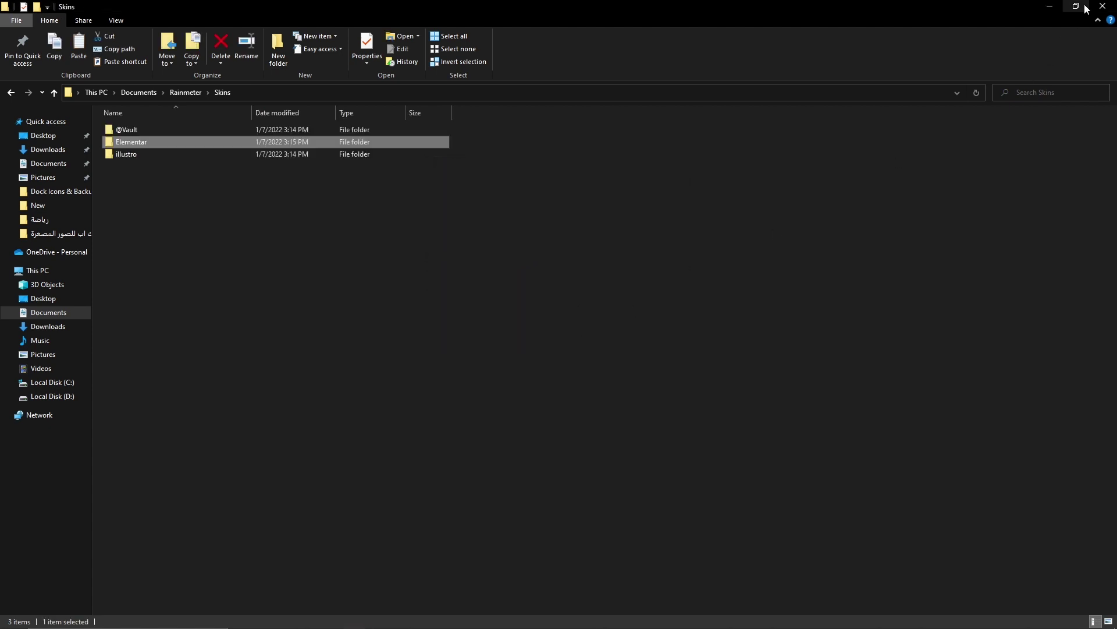
click(1103, 6)
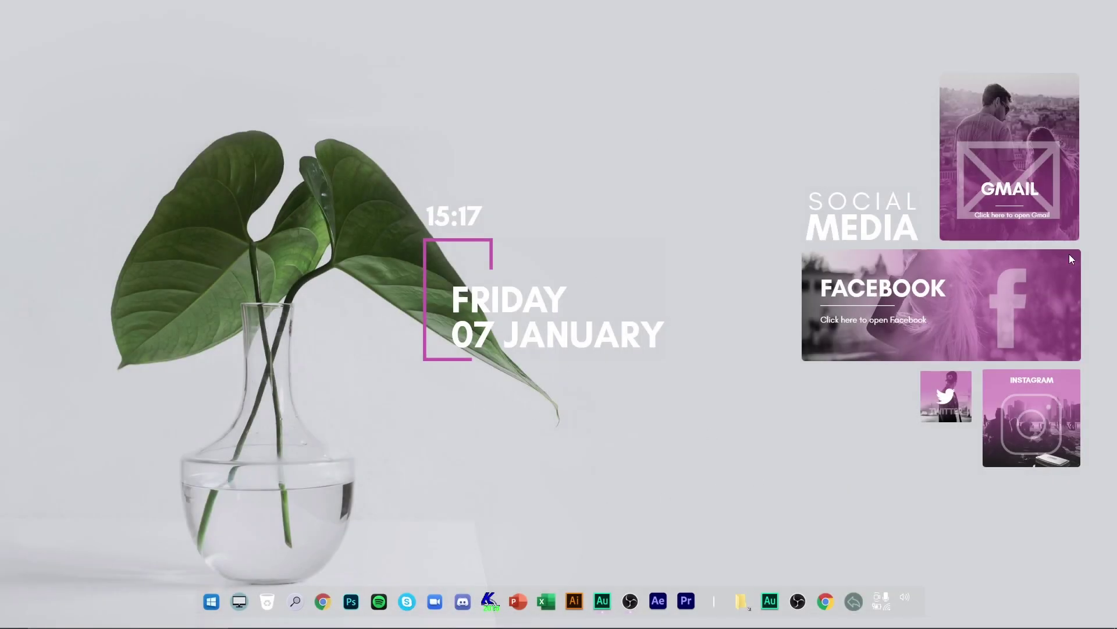
Open the Rainmeter manager, refresh all skins and expand the Elementar skin folder.
click(854, 603)
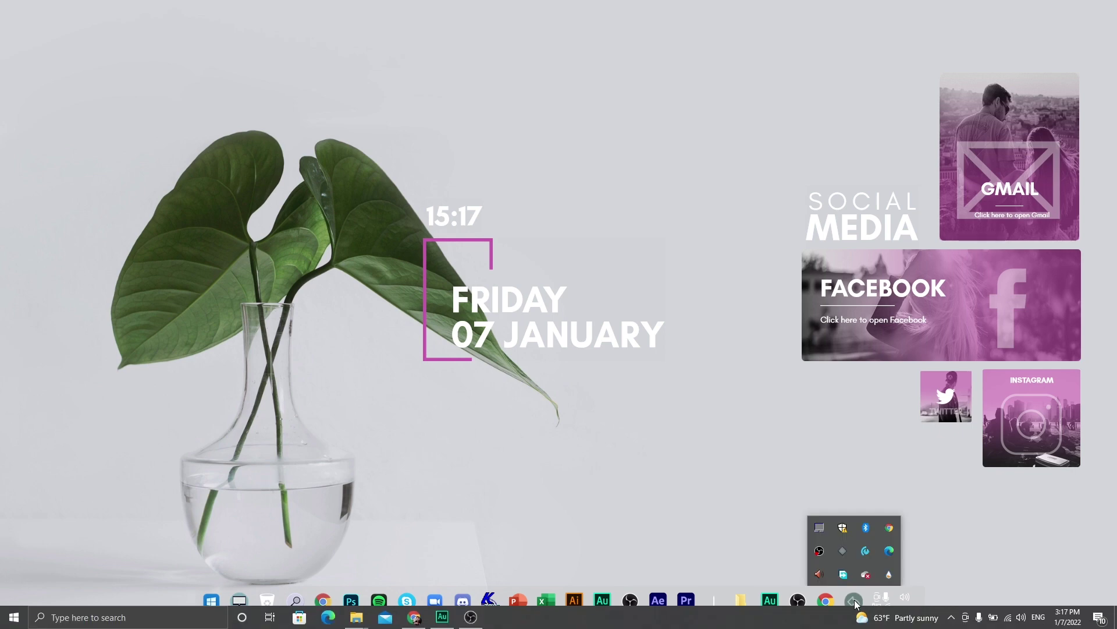
double_click(889, 575)
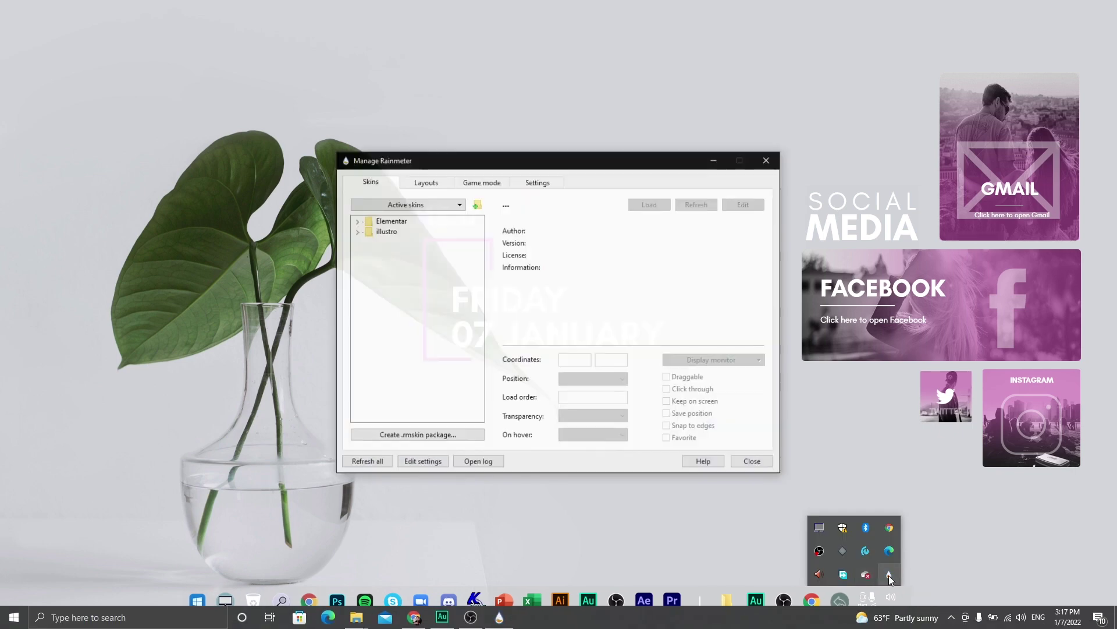
drag(446, 156, 413, 92)
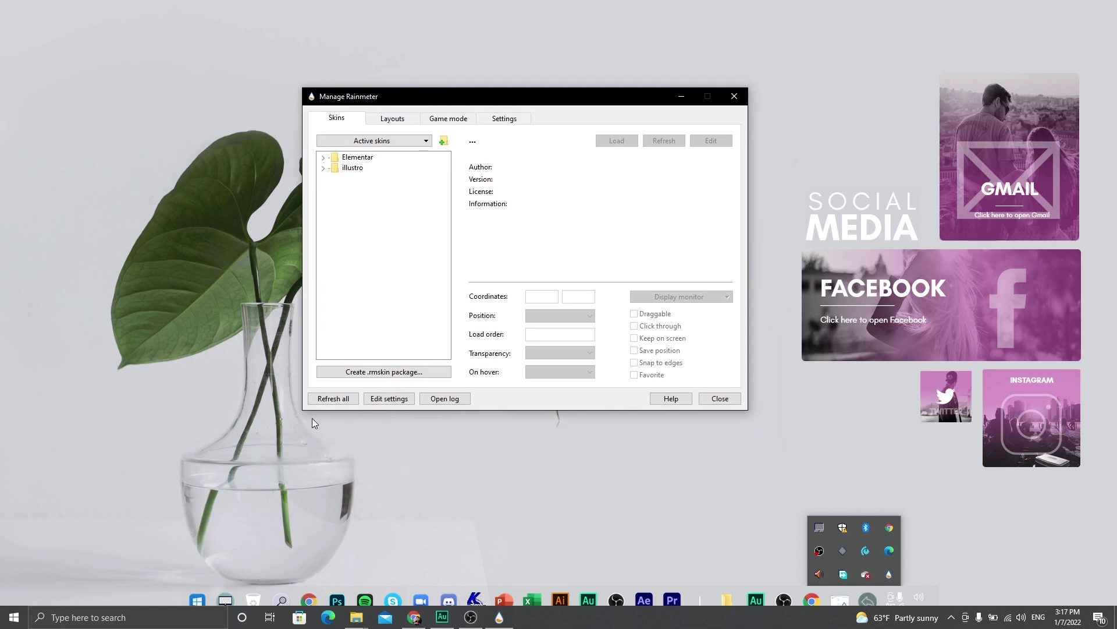
click(333, 401)
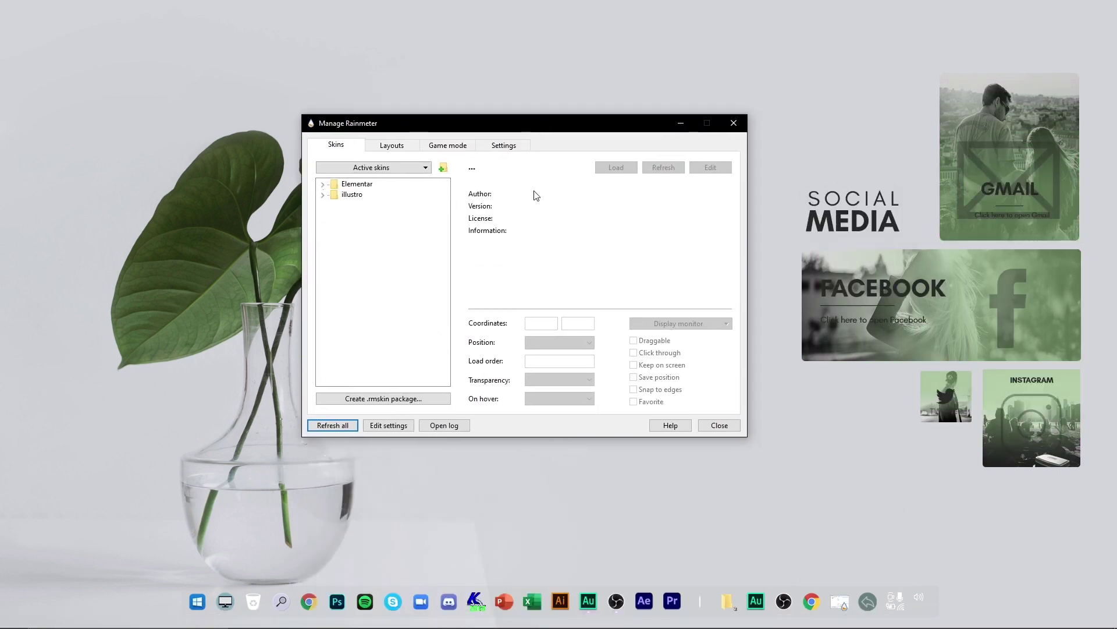
click(324, 186)
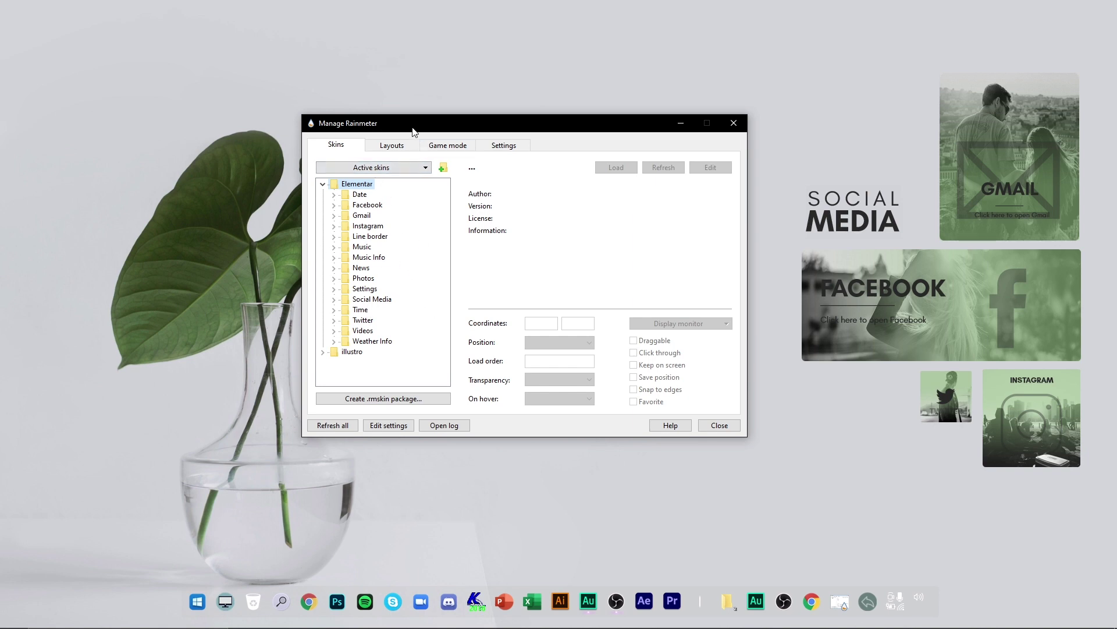
Move the Rainmeter manager aside and close it to uncover the skins behind it.
drag(417, 125, 517, 124)
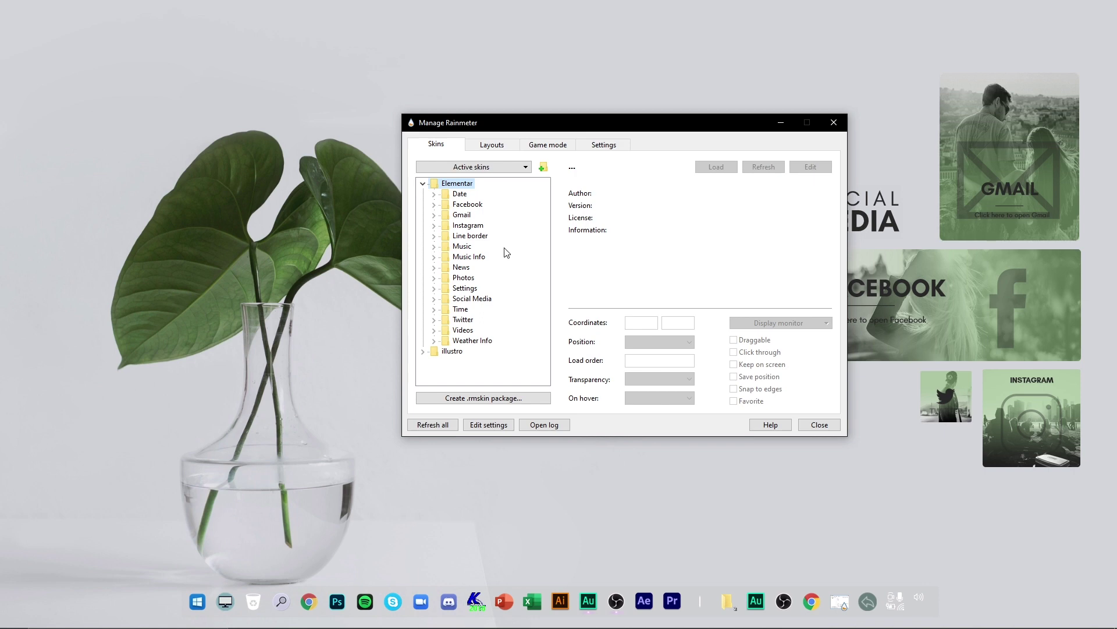
drag(754, 119, 682, 119)
click(761, 122)
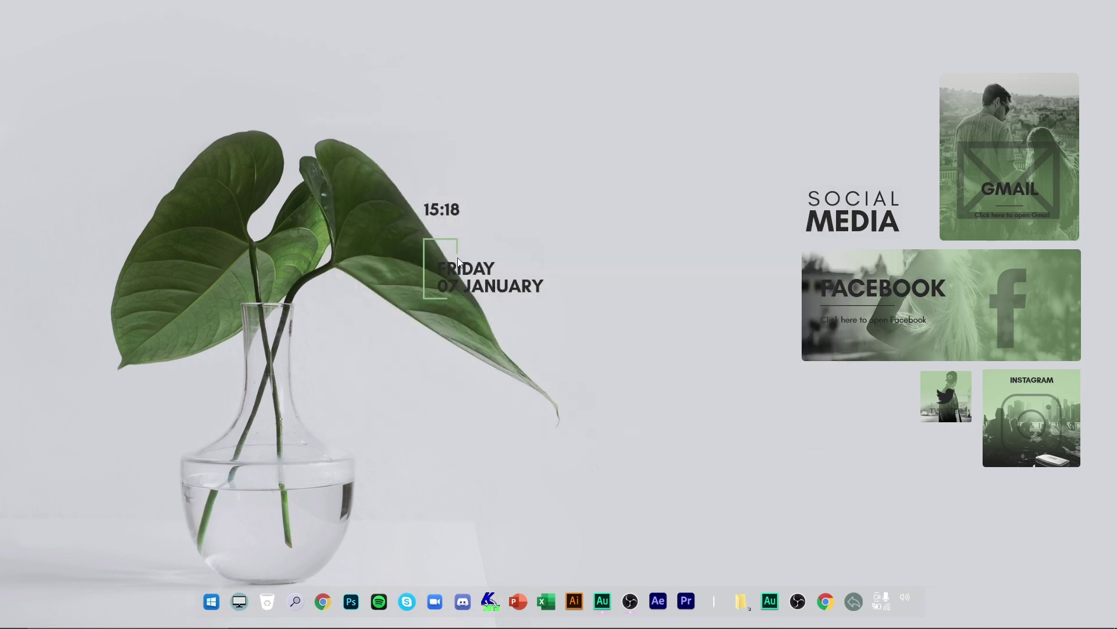
Unload the Elementar Date skin, and place the Time skin in the desktop's upper-left corner.
right_click(474, 269)
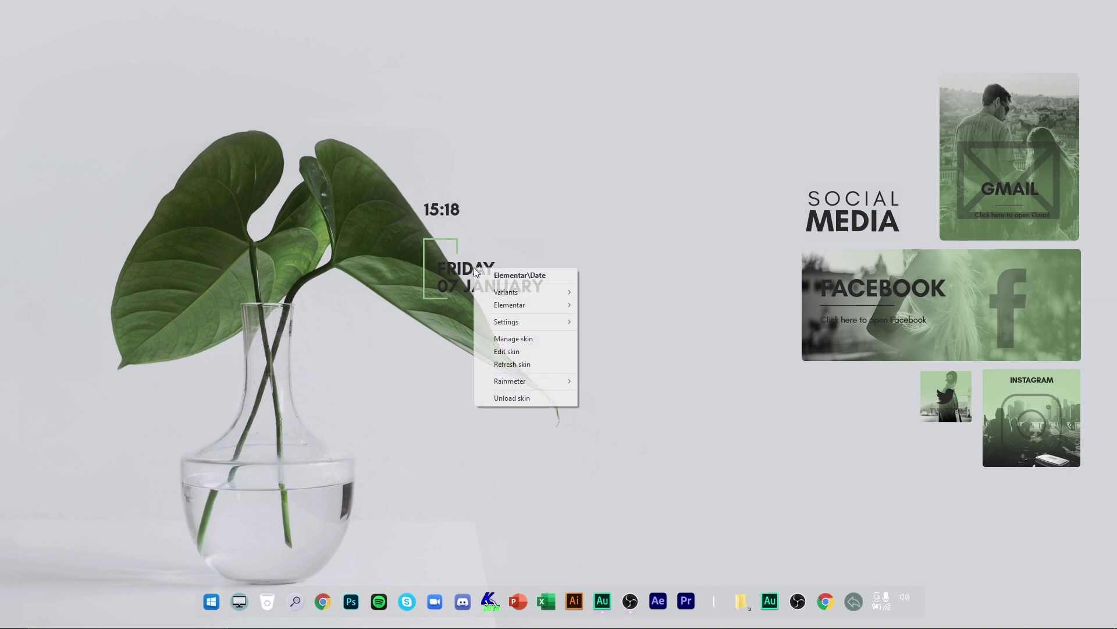
click(488, 398)
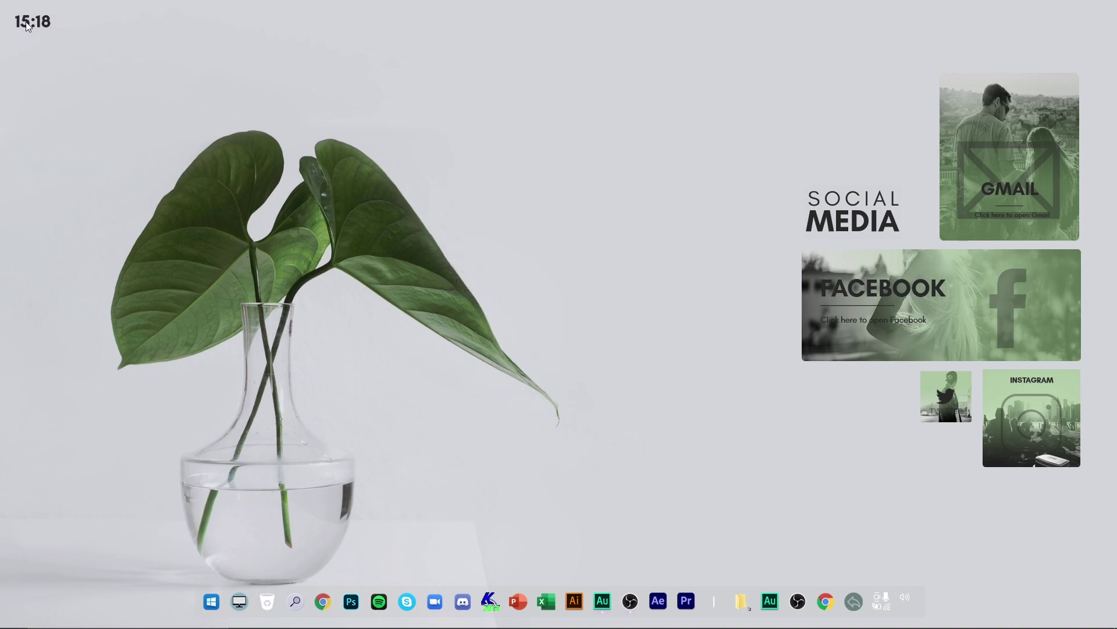
right_click(544, 230)
click(579, 265)
Load the Elementar Settings skin, switch the clock to the 12 h format and close the settings.
right_click(40, 21)
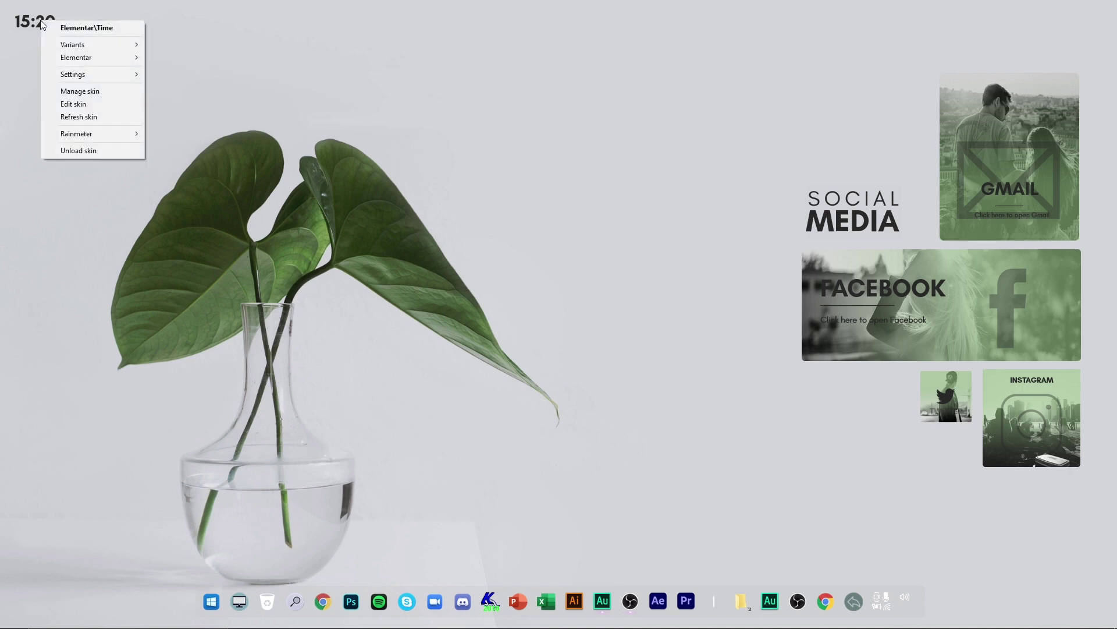
mouse_move(81, 60)
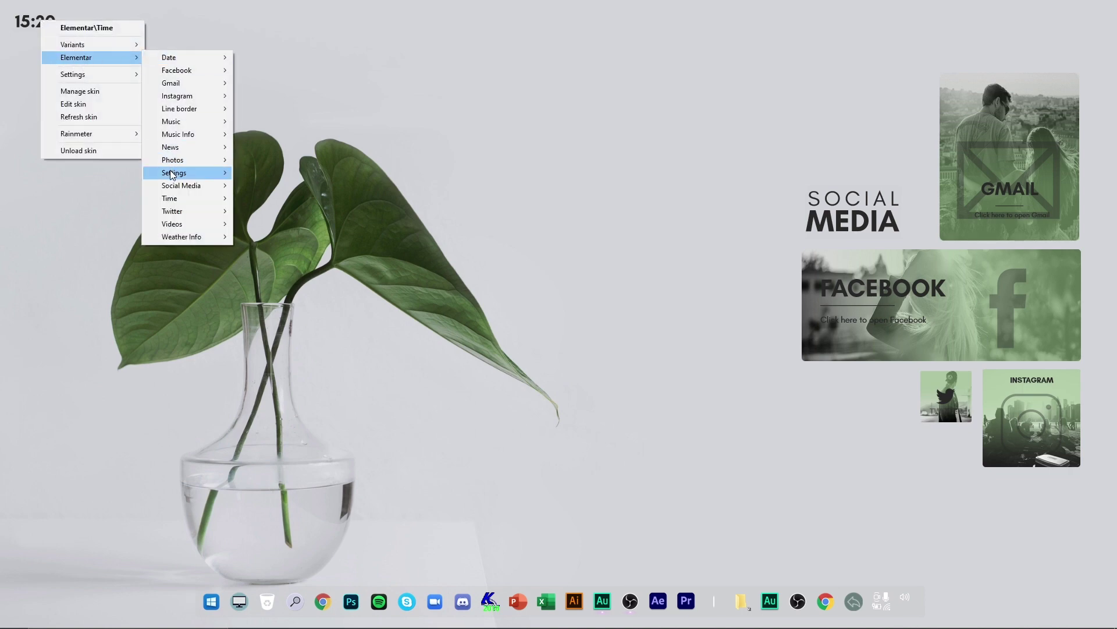
mouse_move(174, 174)
click(129, 176)
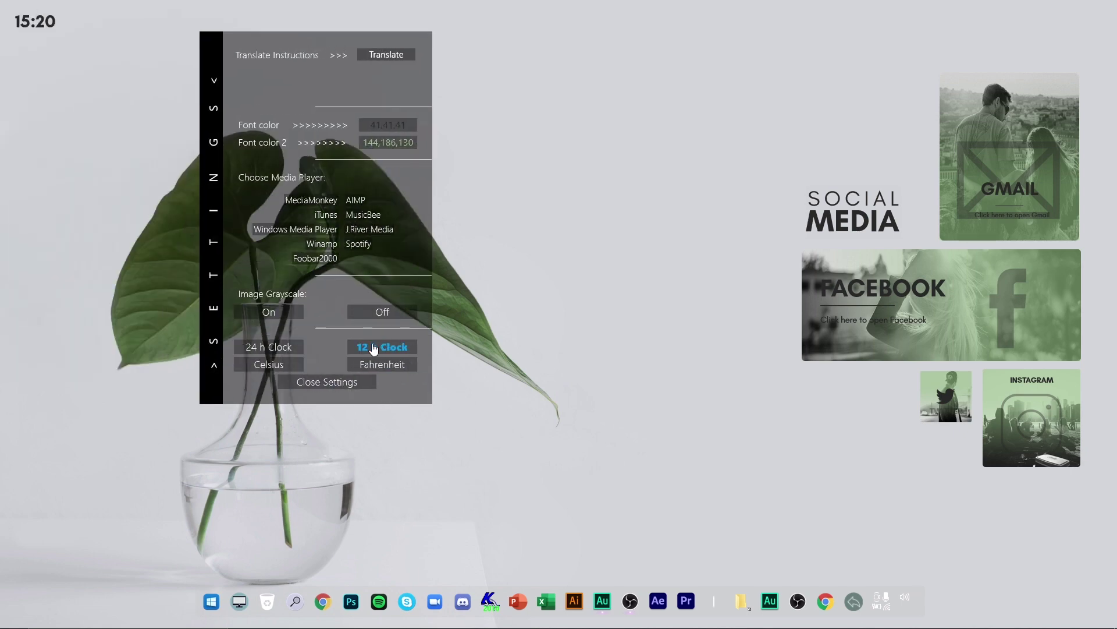
click(377, 350)
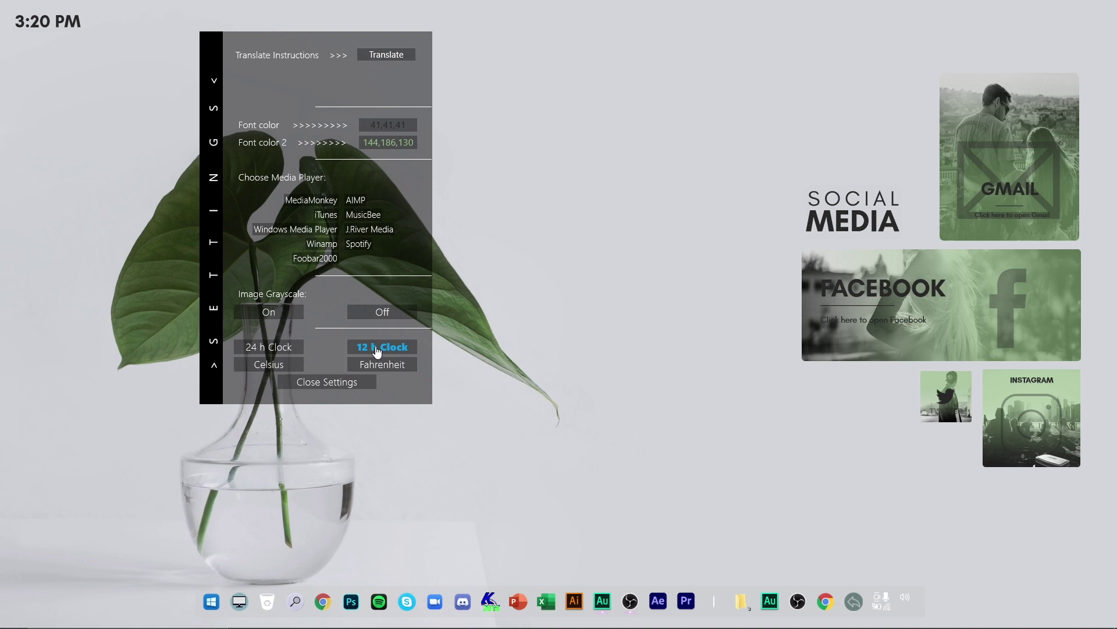
click(309, 385)
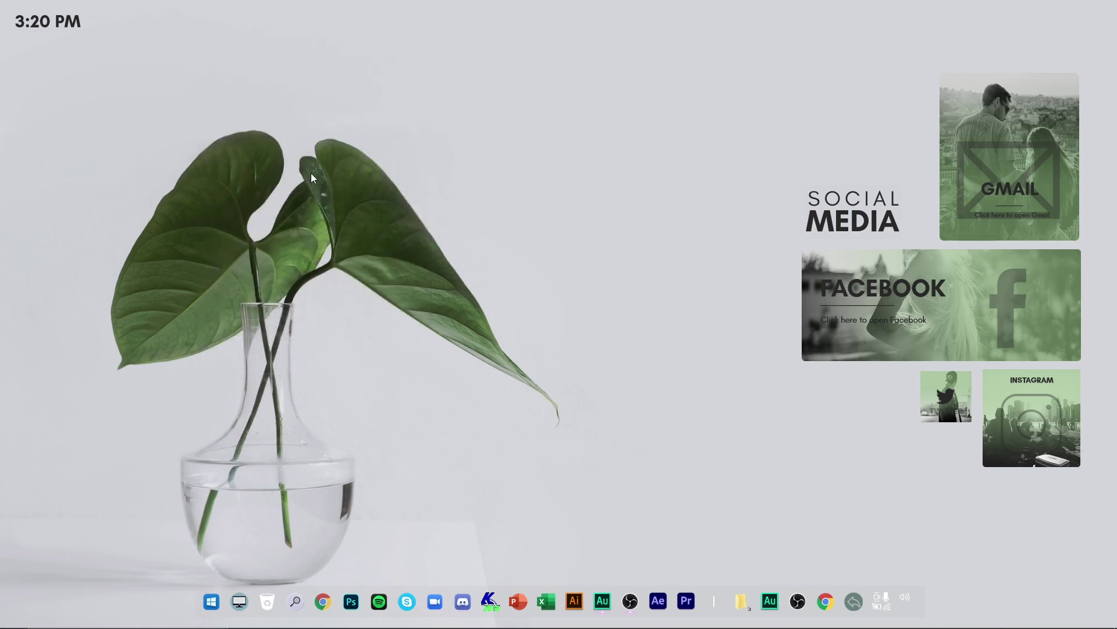
right_click(617, 161)
click(640, 194)
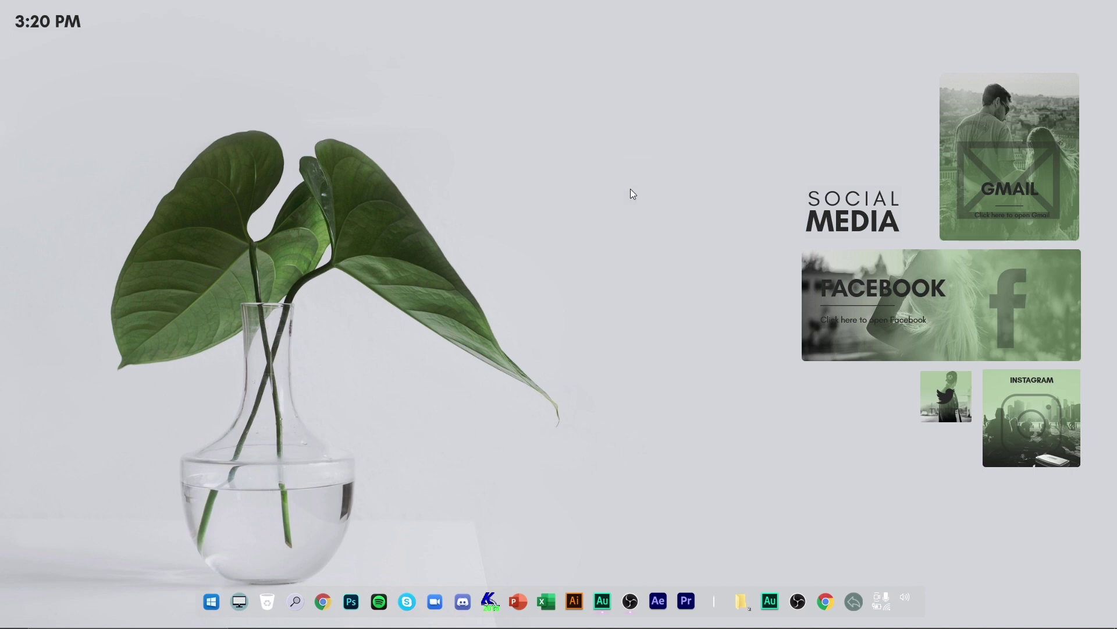